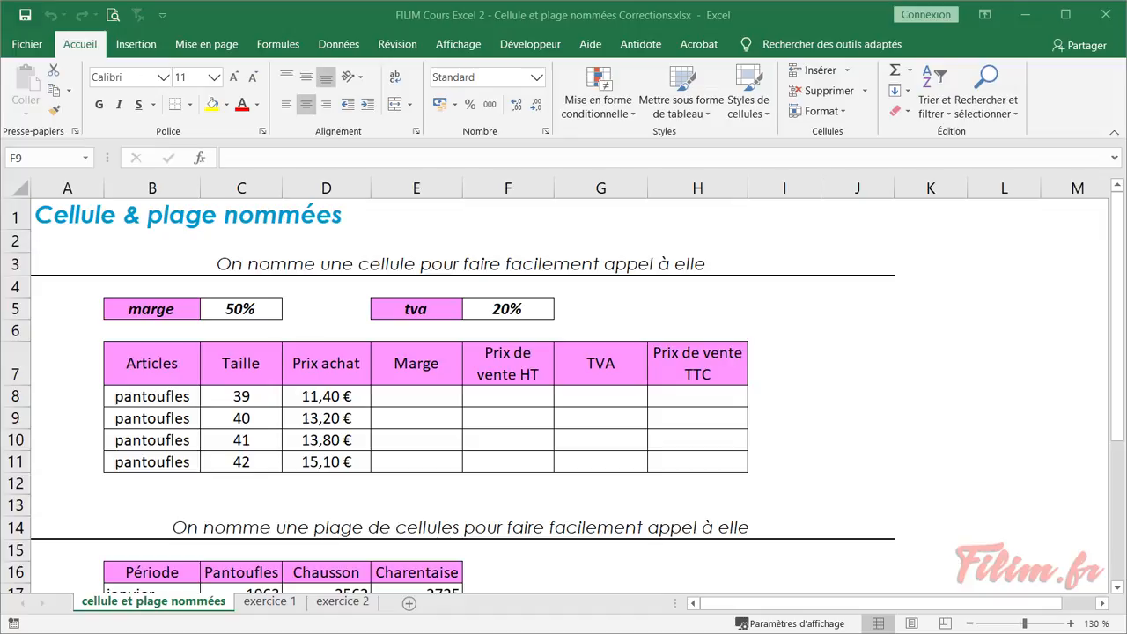
click(390, 403)
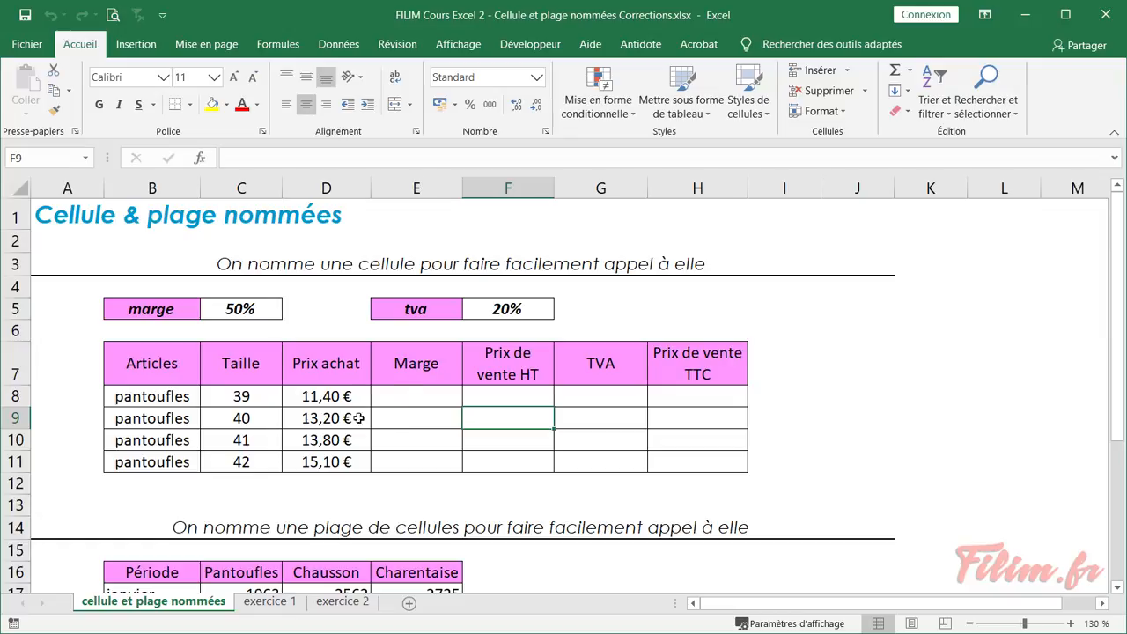
click(345, 397)
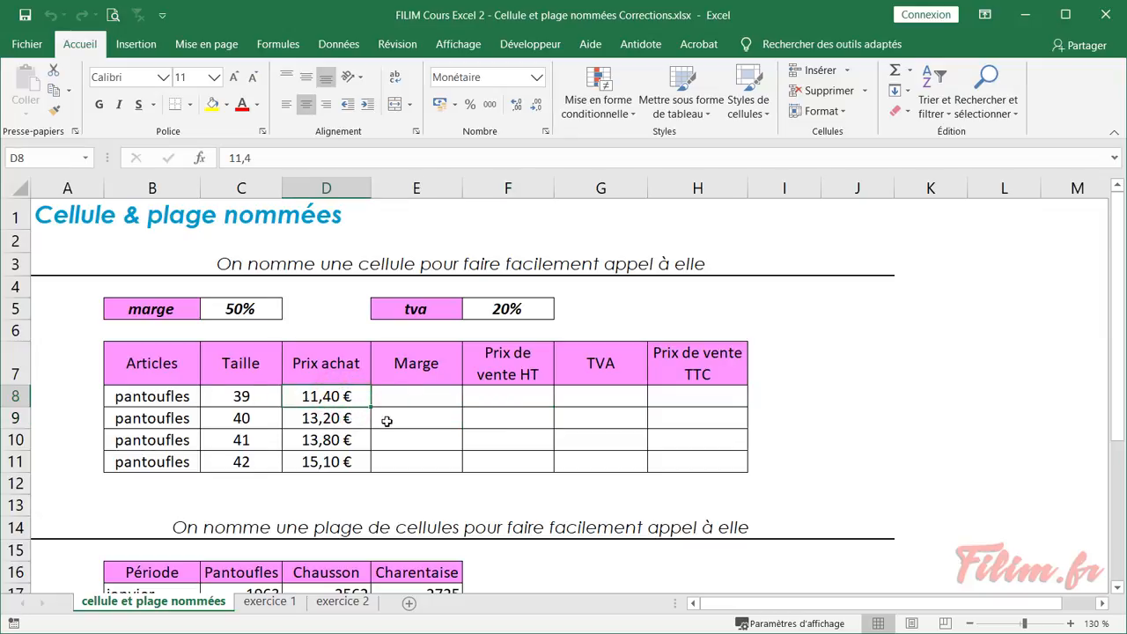
click(433, 395)
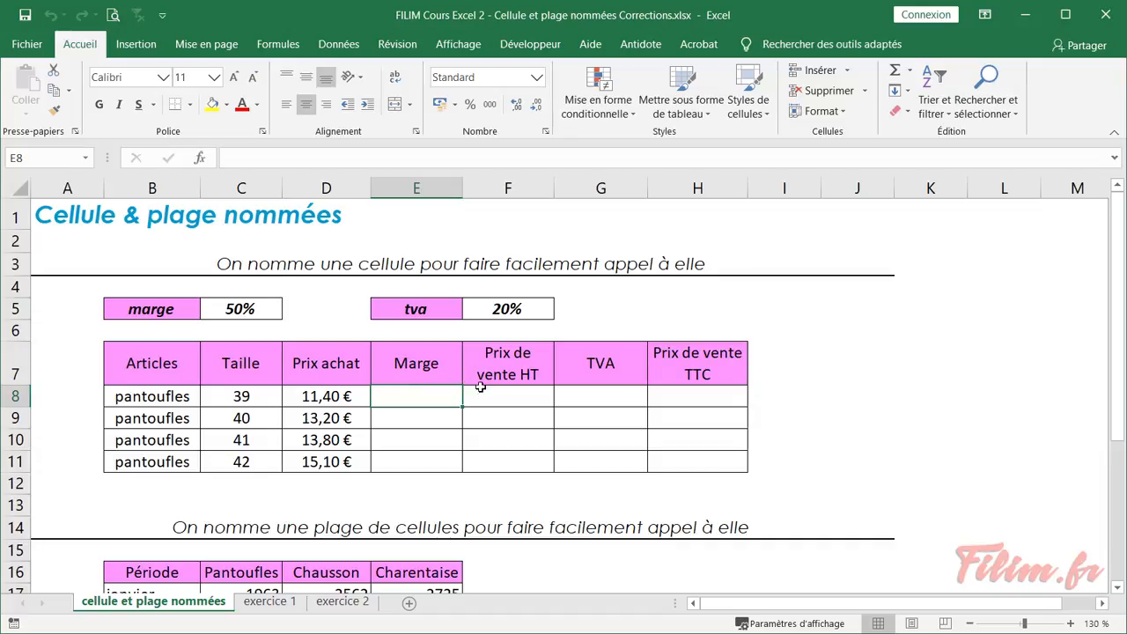
click(509, 397)
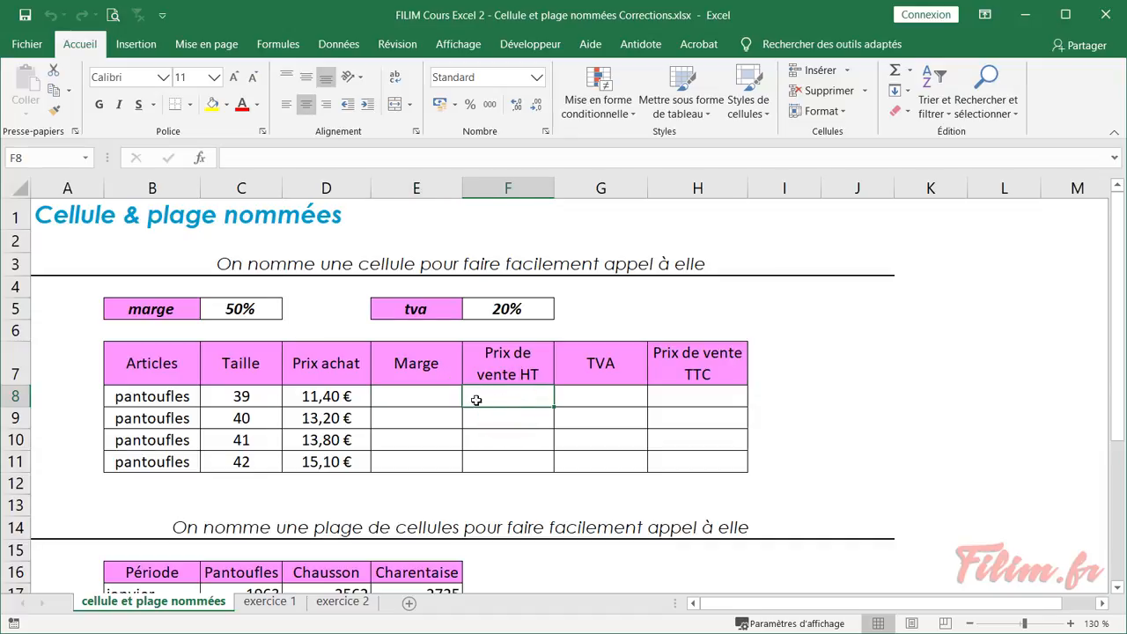
Step: Enter the formula =D8*$C$5 in cell E8 to calculate the first article's margin with an absolute reference to the rate
click(436, 398)
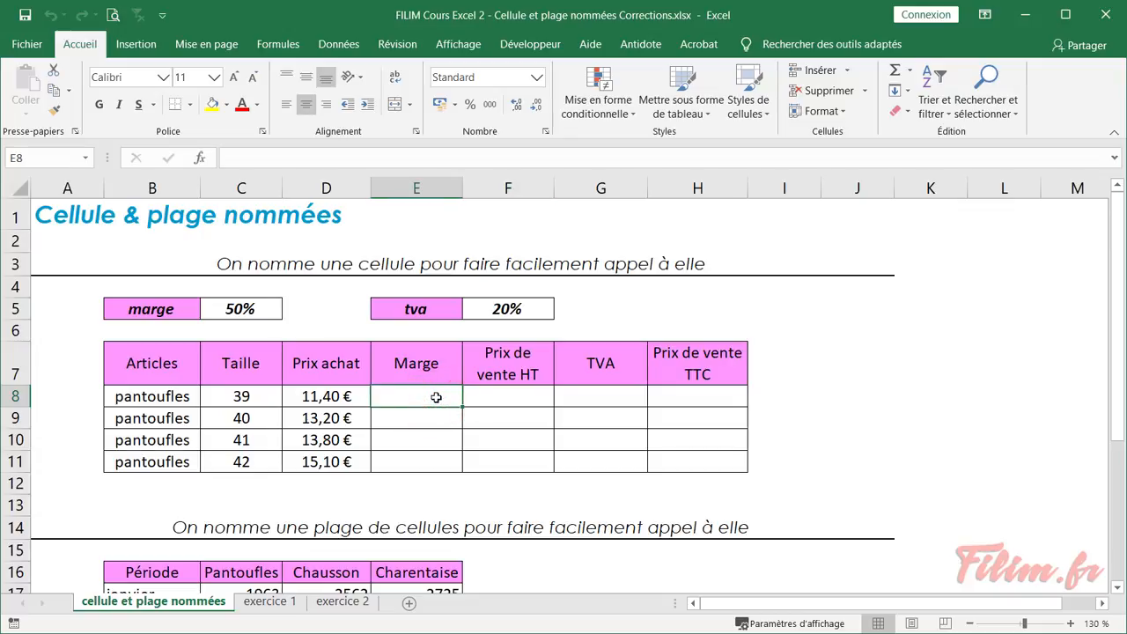
text(=)
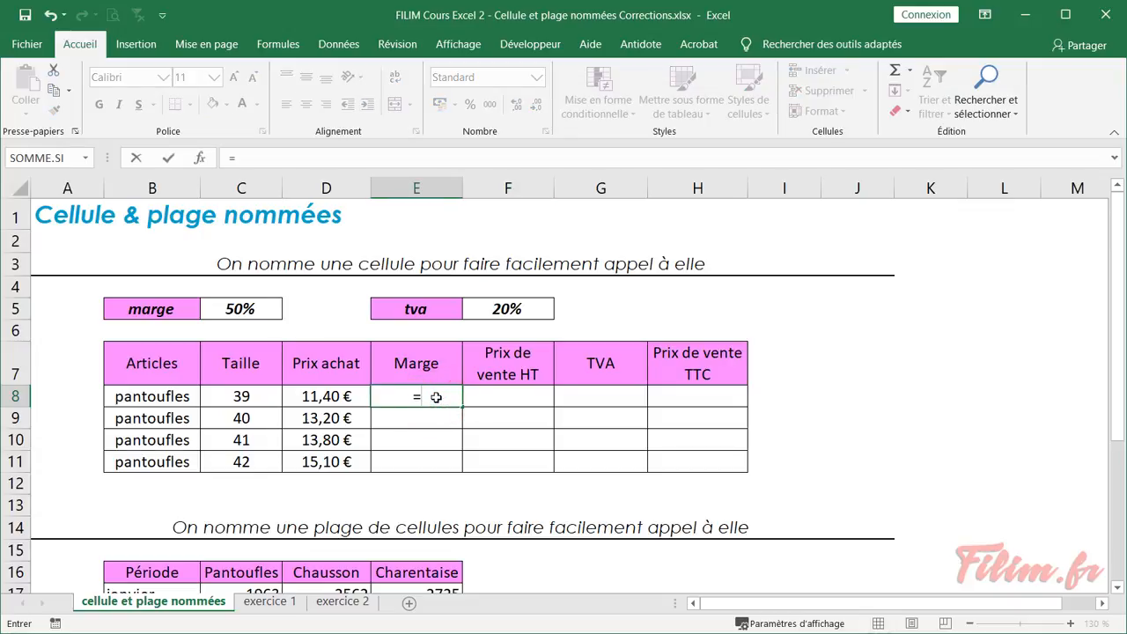
click(314, 397)
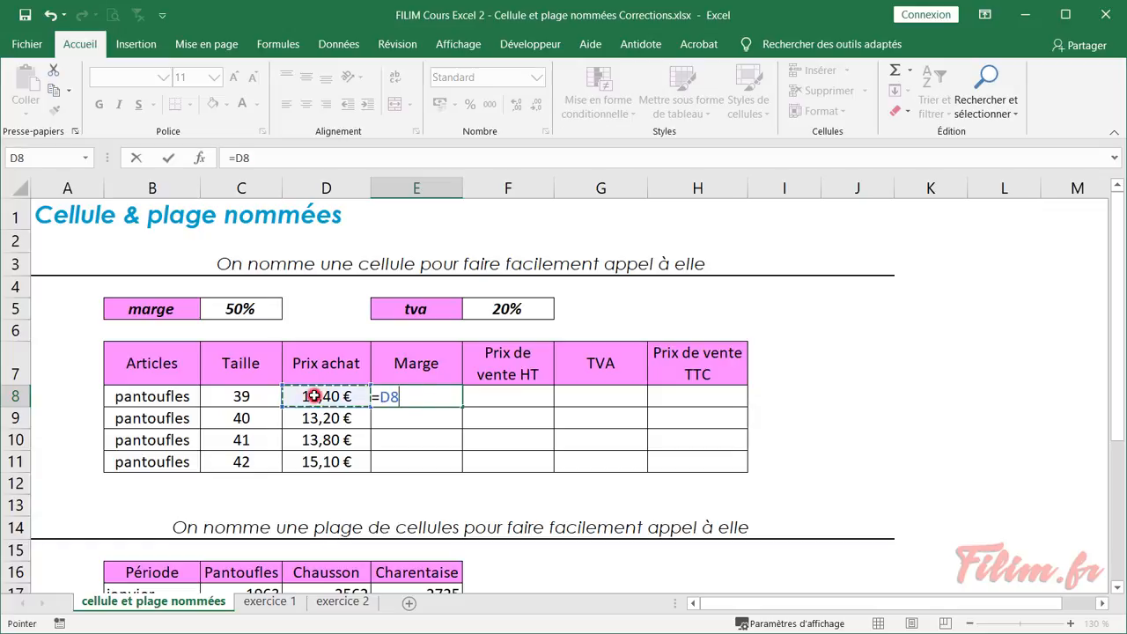
text(*)
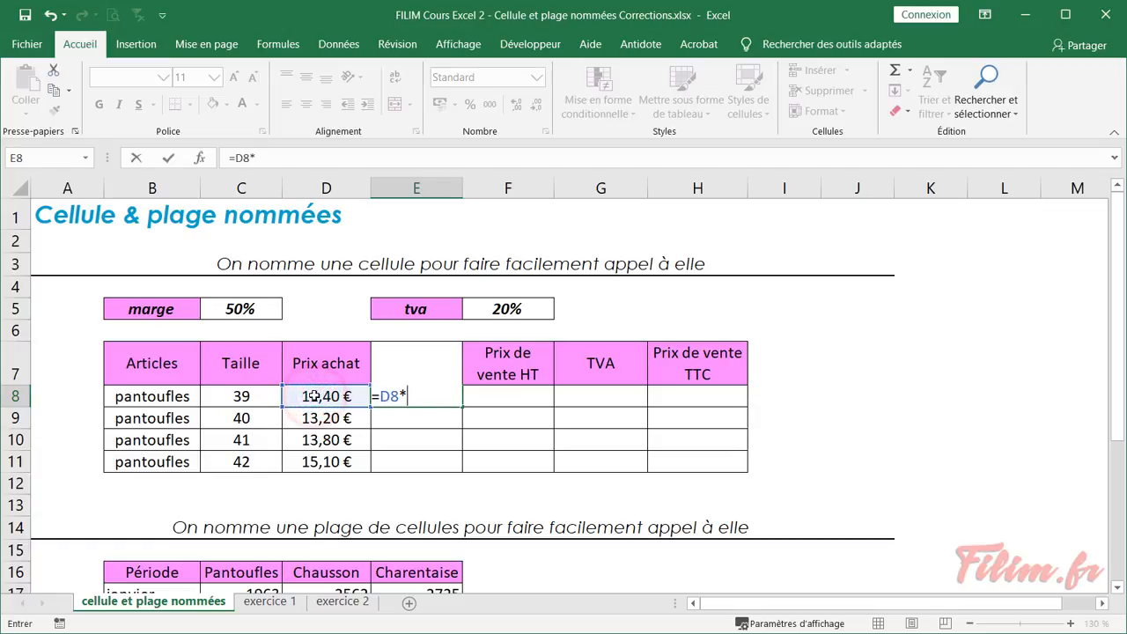
click(251, 310)
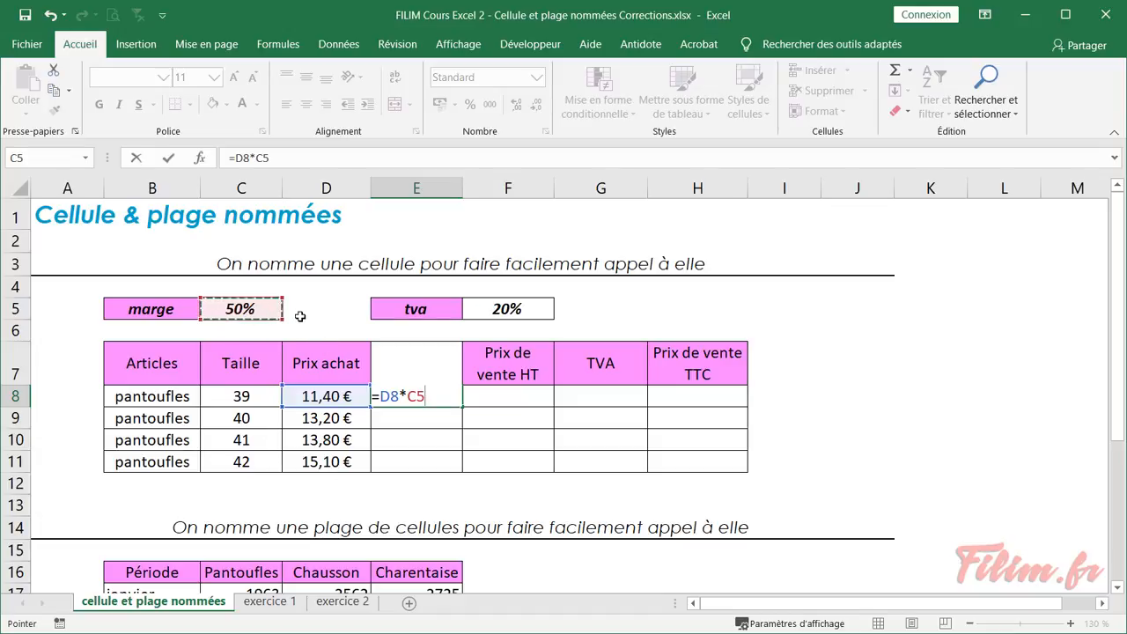
key(F4)
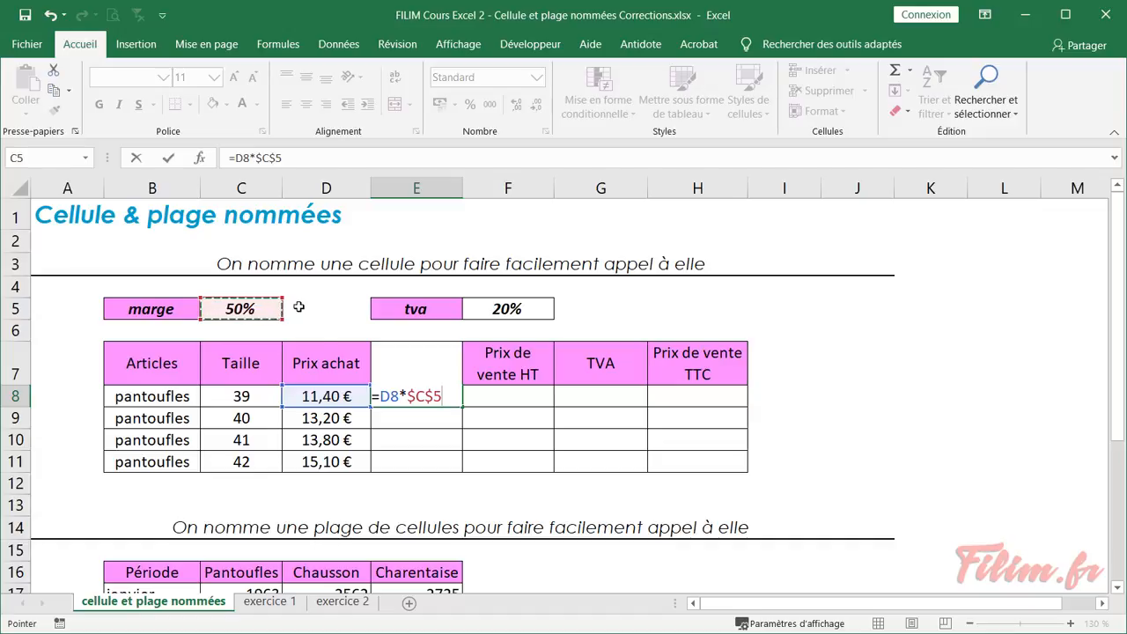
drag(407, 396, 444, 396)
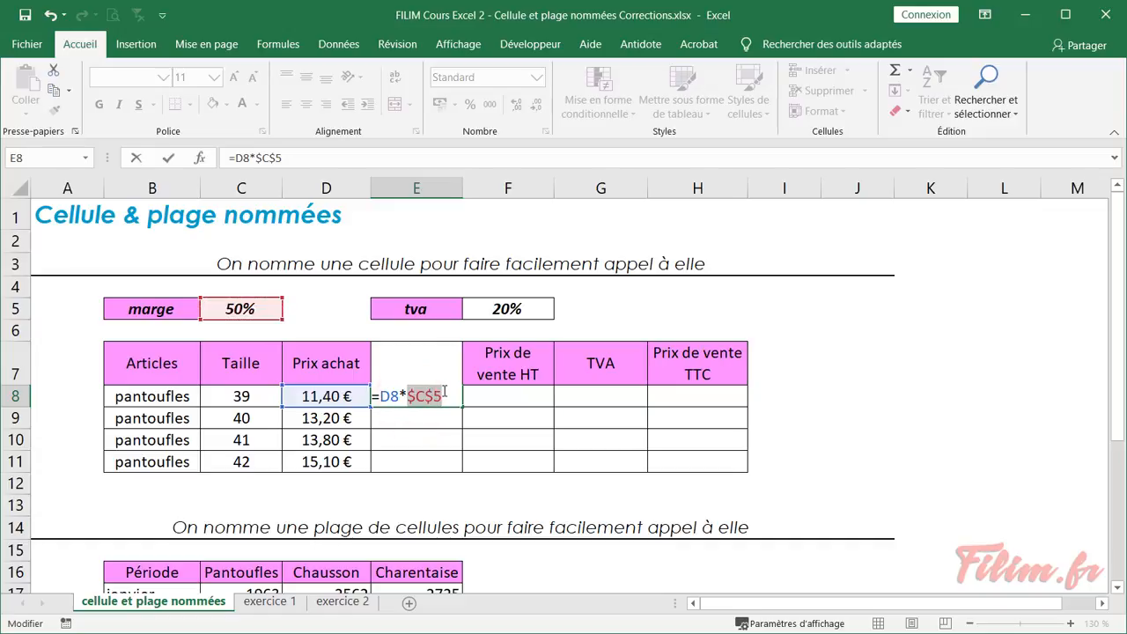
key(Return)
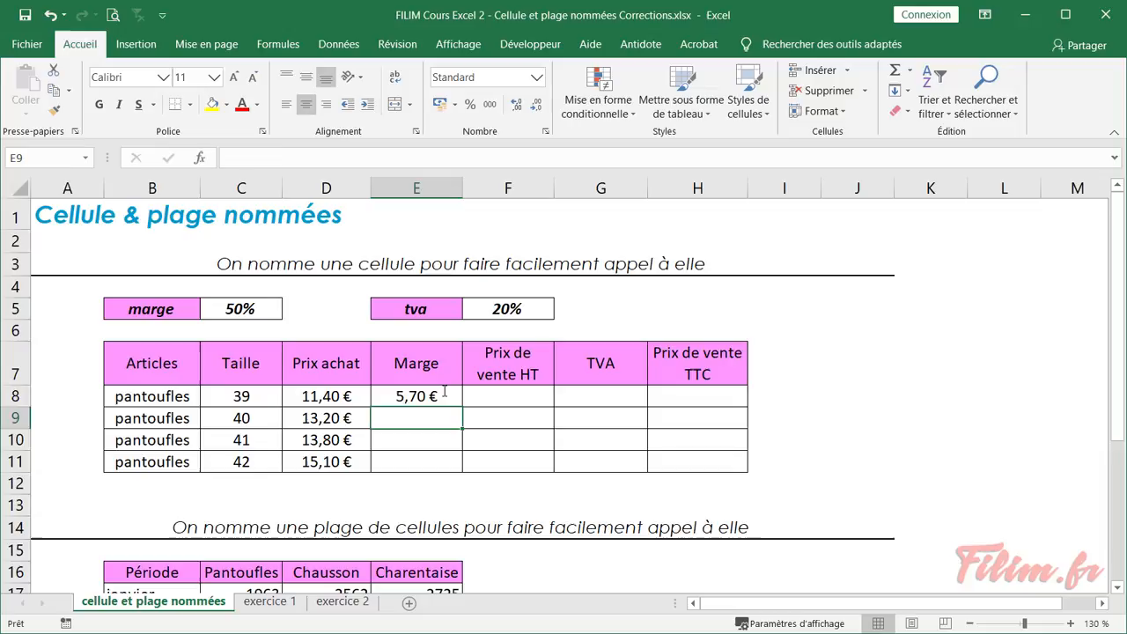
Step: Fill the absolute-reference margin formula from E8 down to E11, and clear the contents of E8:E11
click(445, 392)
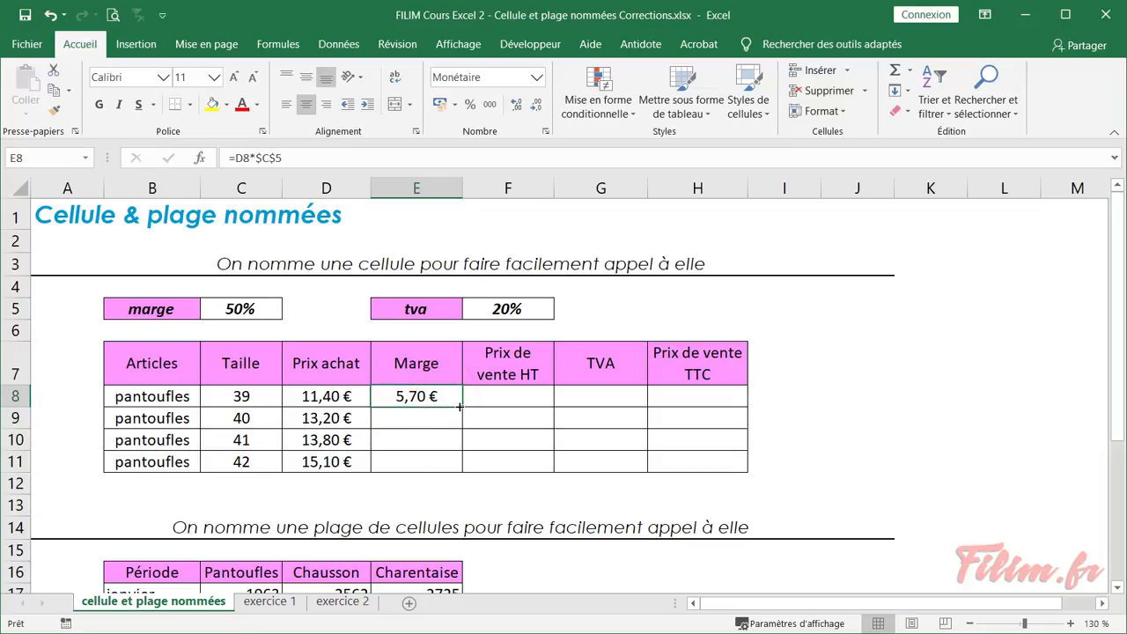
double_click(461, 406)
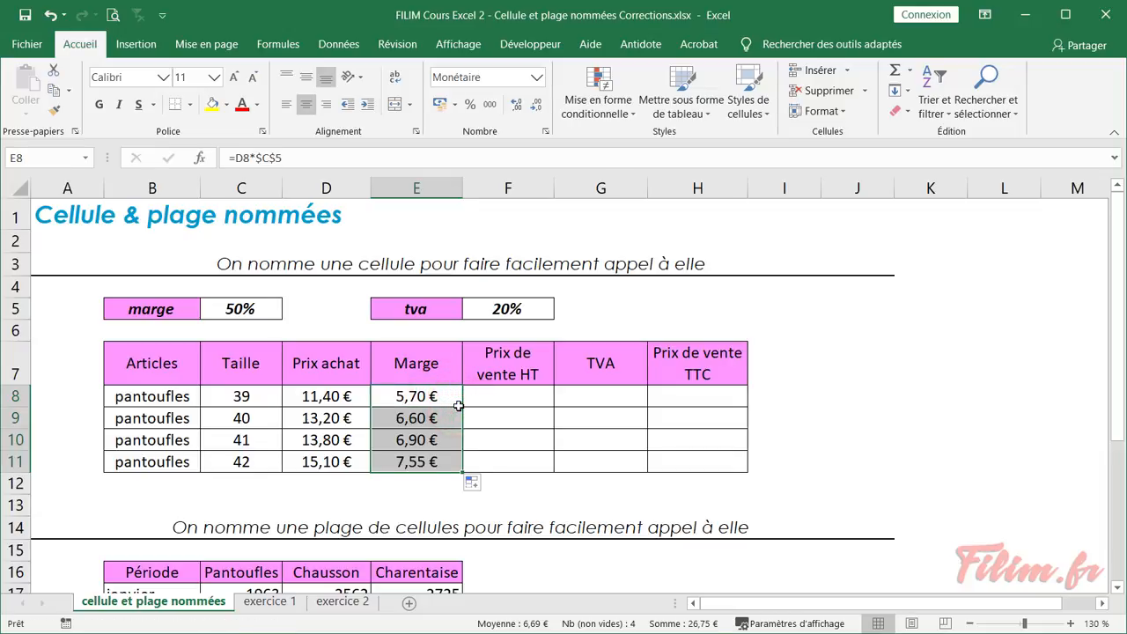
key(ctrl+z)
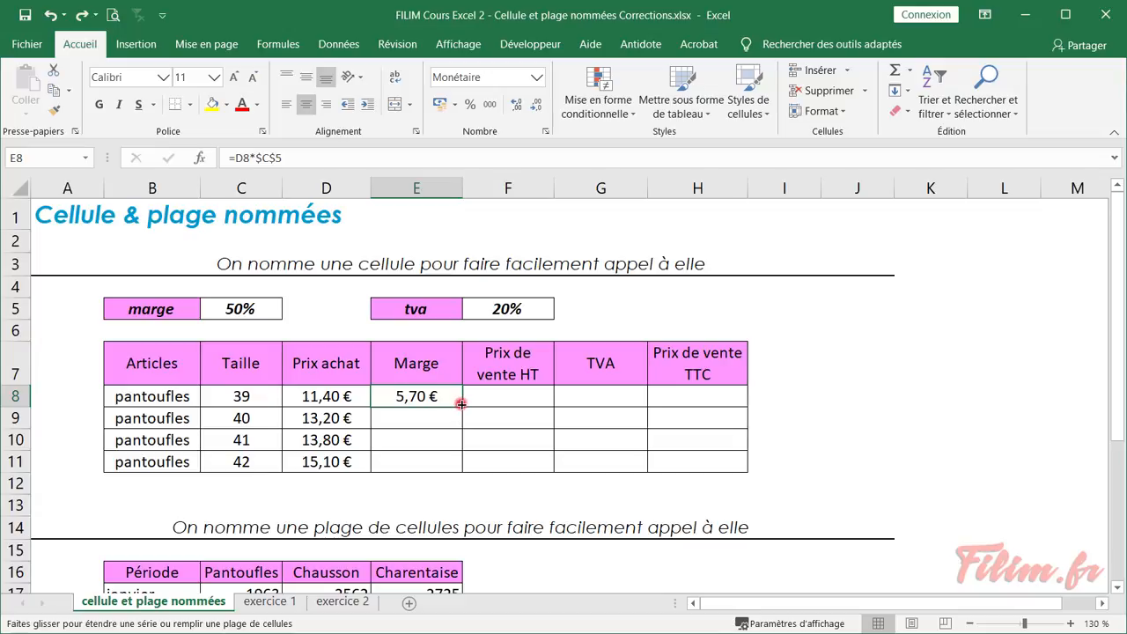
drag(461, 403, 465, 467)
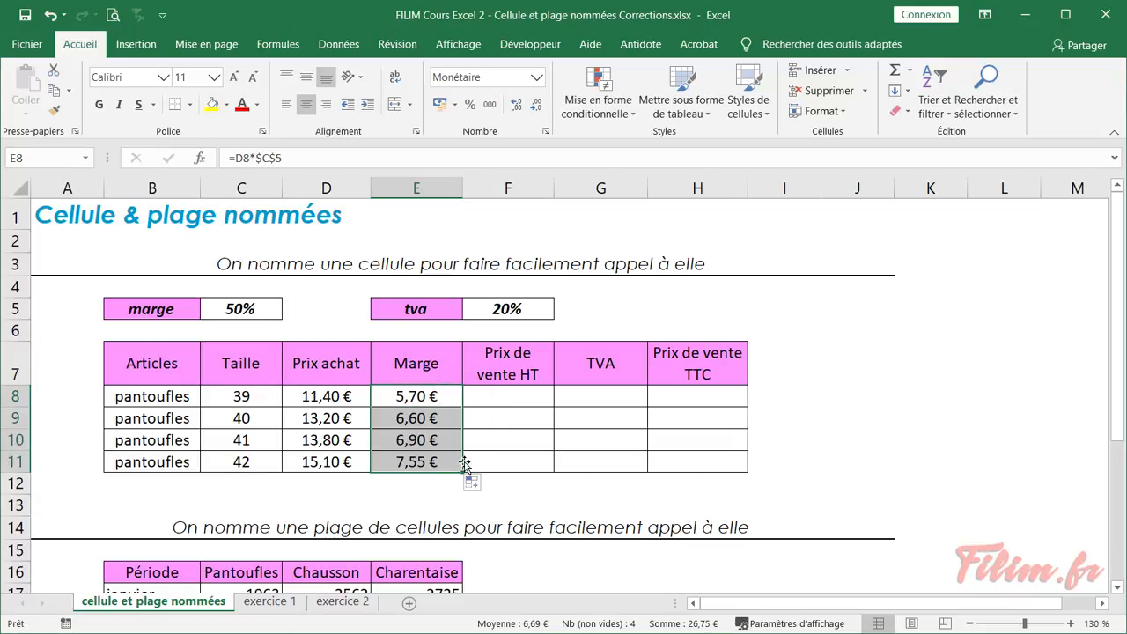
key(ctrl+z)
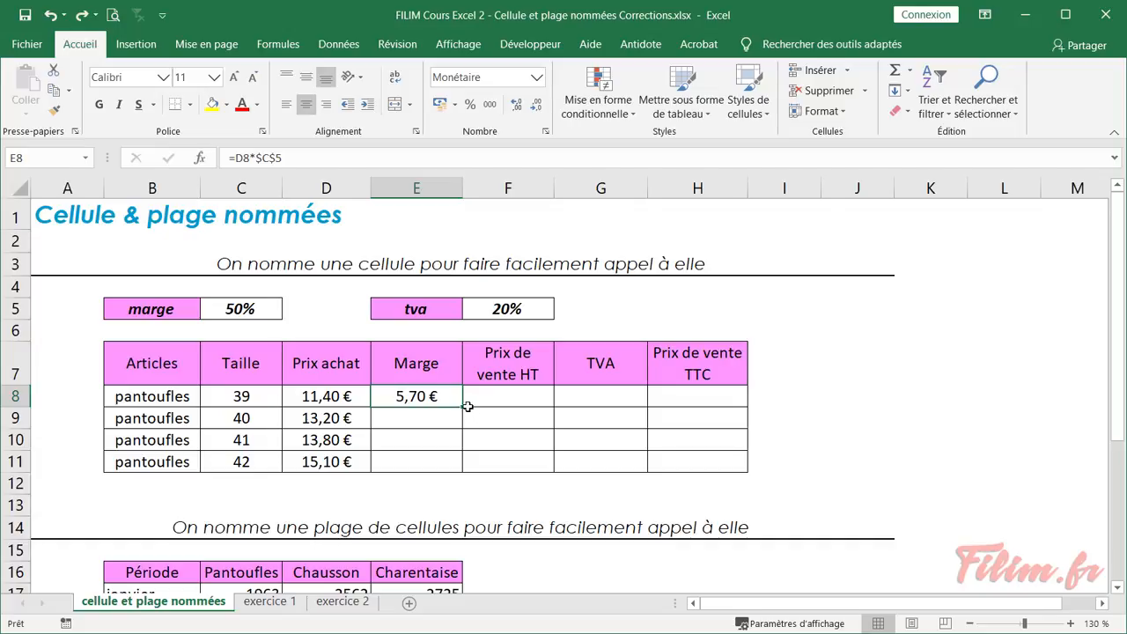
double_click(464, 408)
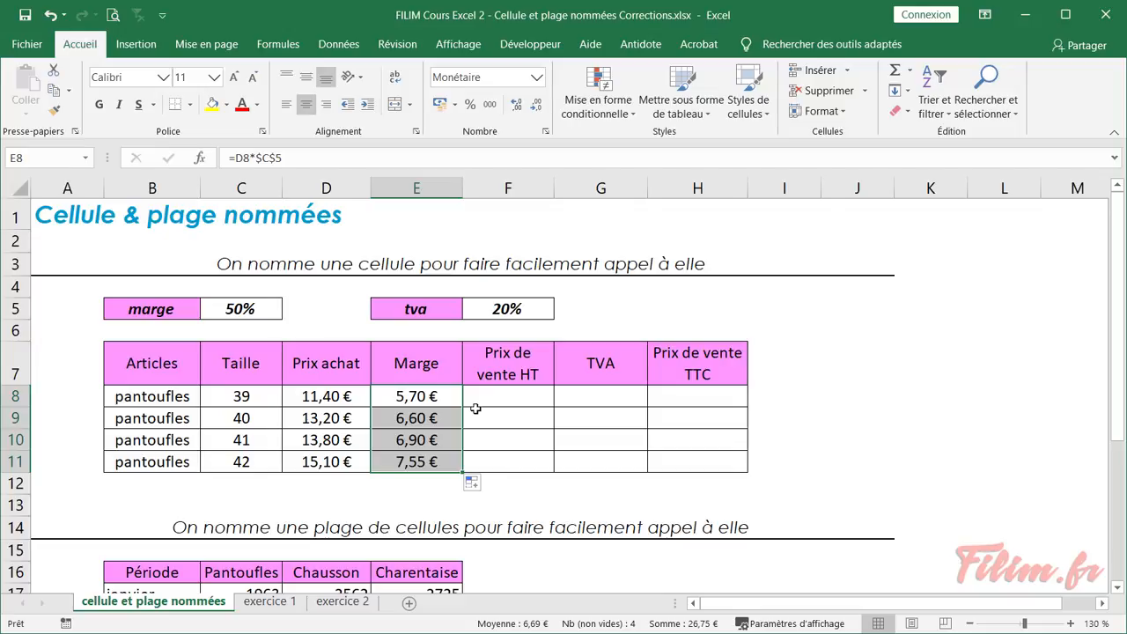
key(Delete)
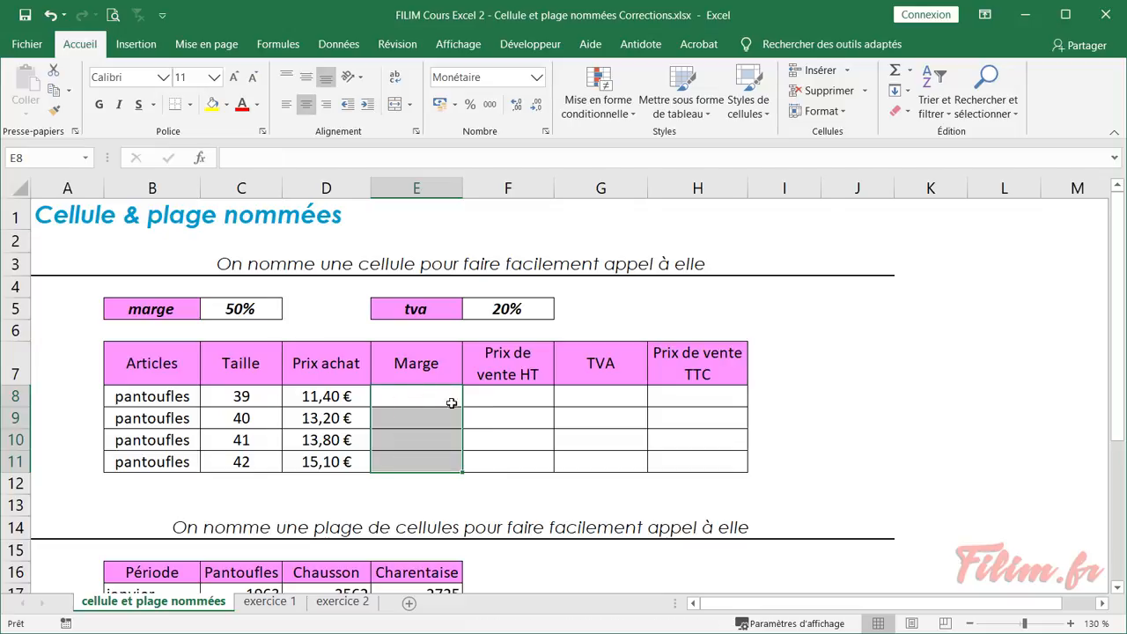
Step: Define the name taux_marge for the margin rate in cell C5, with the whole workbook (Classeur) as its scope
click(407, 396)
click(264, 309)
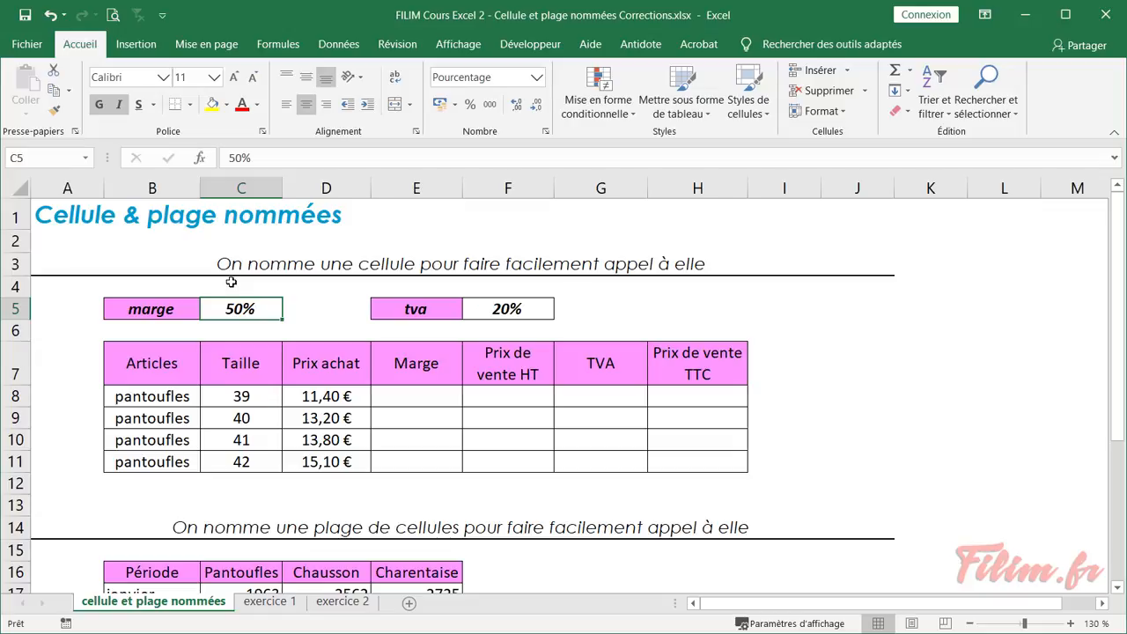
click(277, 44)
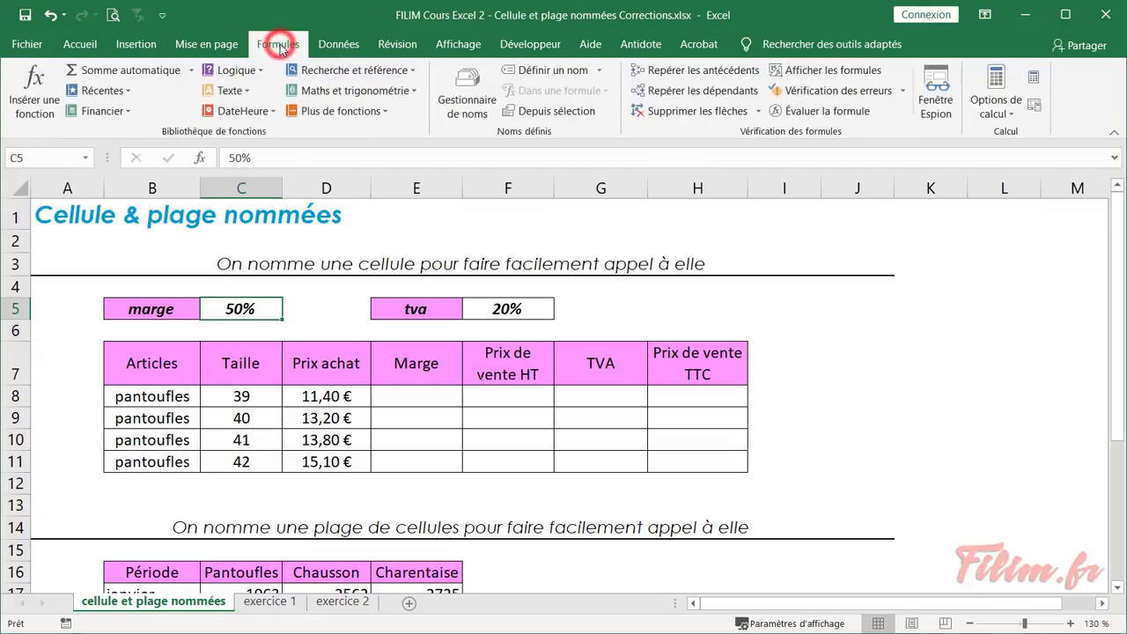
click(549, 74)
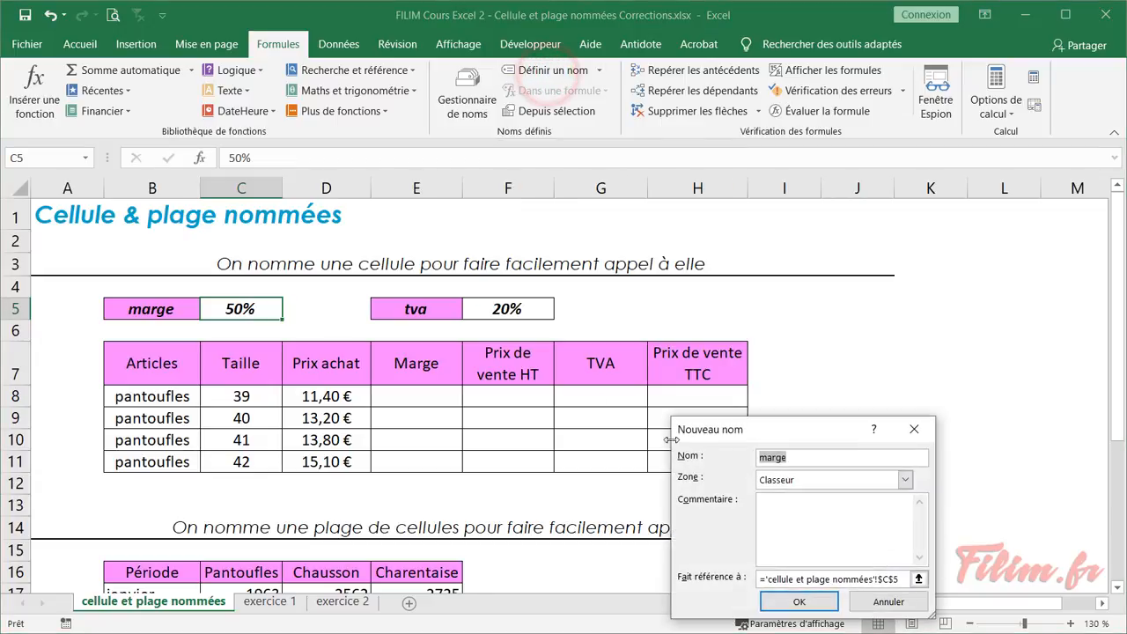
drag(705, 429, 389, 287)
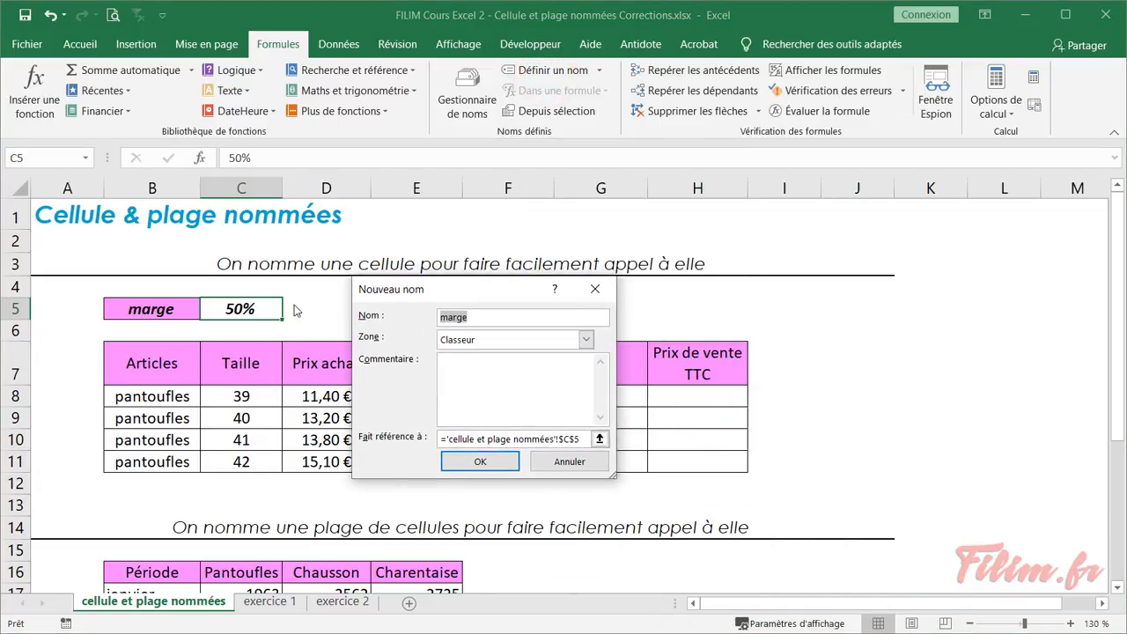
click(479, 315)
click(478, 315)
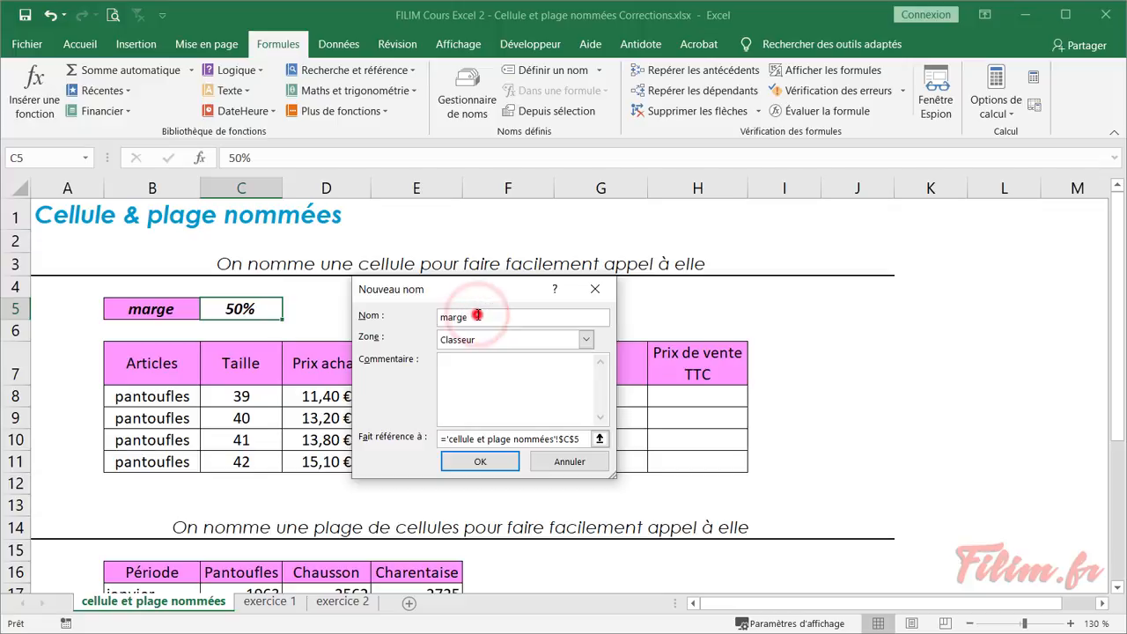
double_click(458, 318)
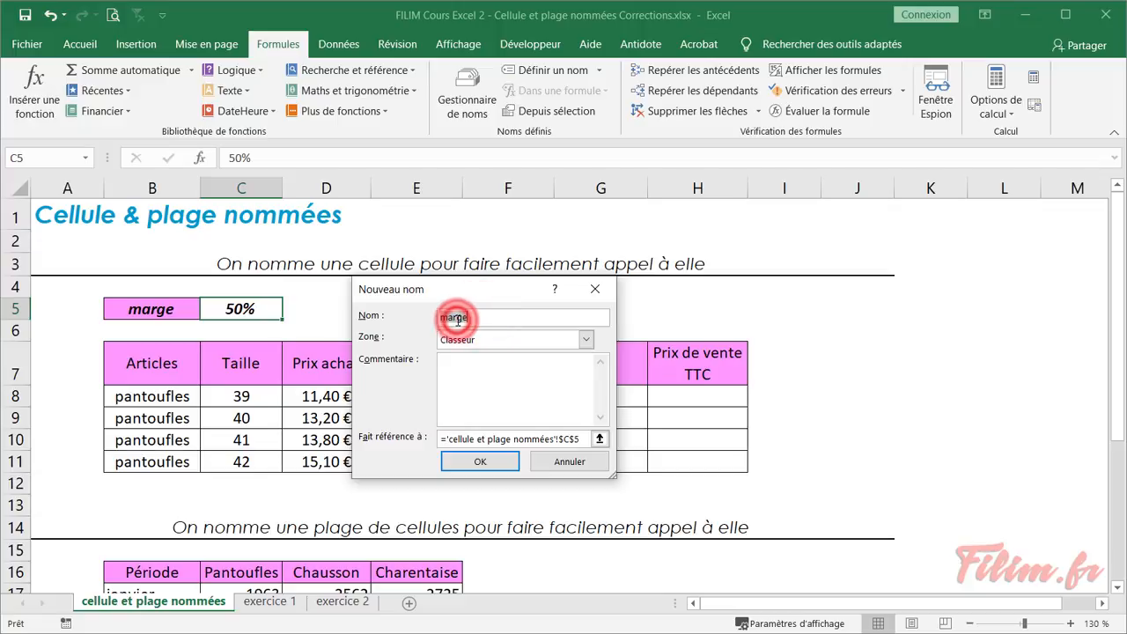
text(taux)
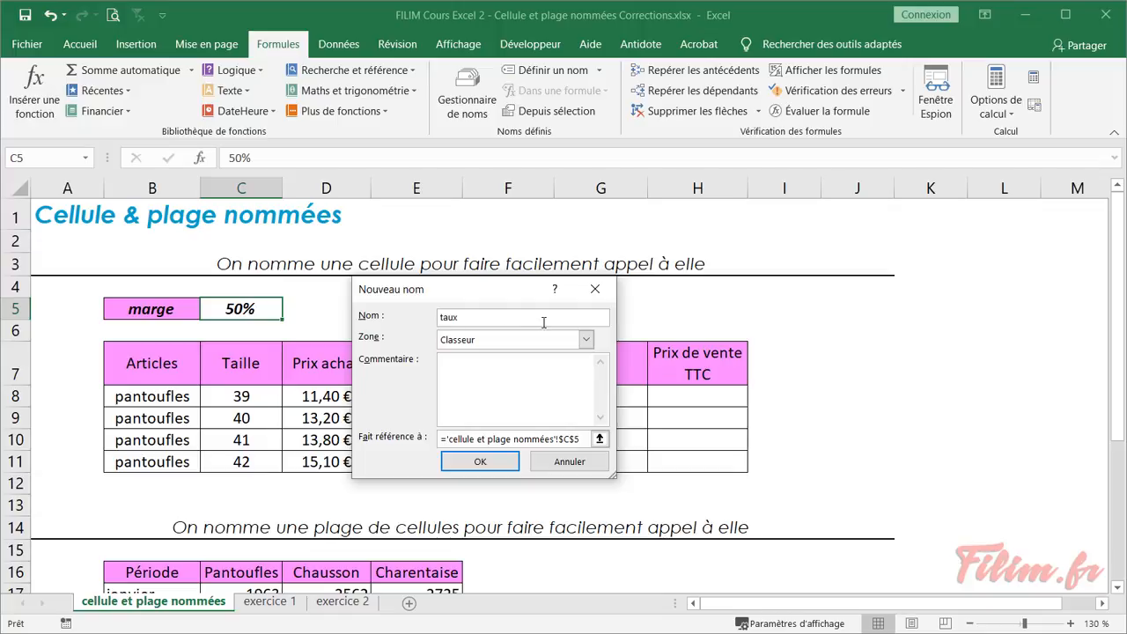
text( de marge)
key(BackSpace)
text(_)
key(BackSpace)
text(-)
key(BackSpace)
key(BackSpace)
key(BackSpace)
click(472, 462)
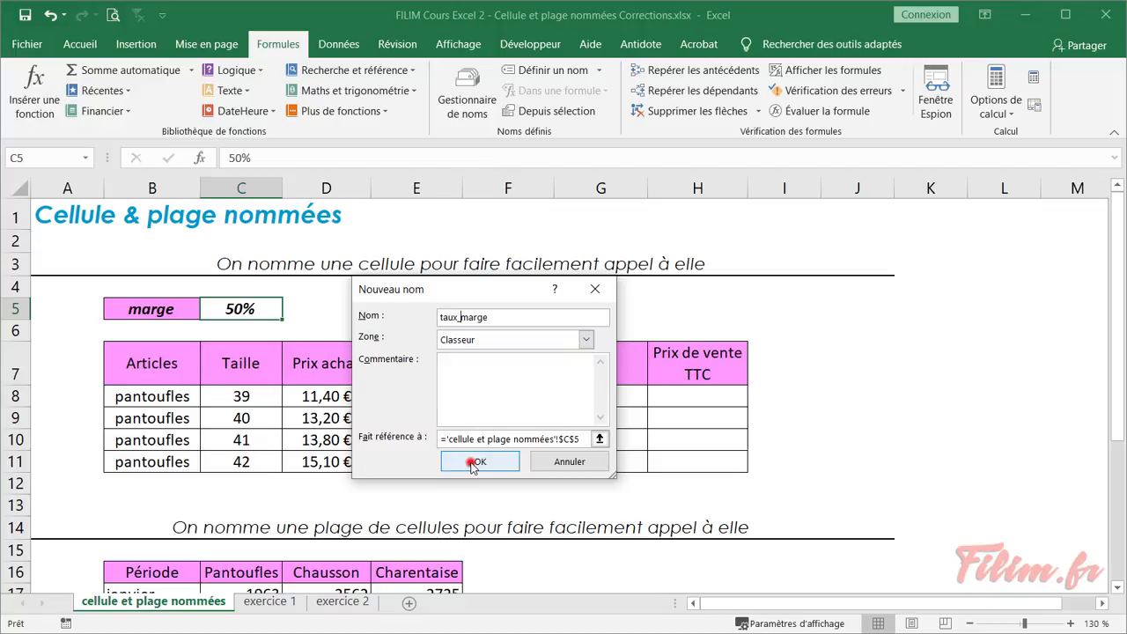
Step: Enter the formula =D8*taux_marge in cell E8 and fill it down the Marge column to E11
click(428, 397)
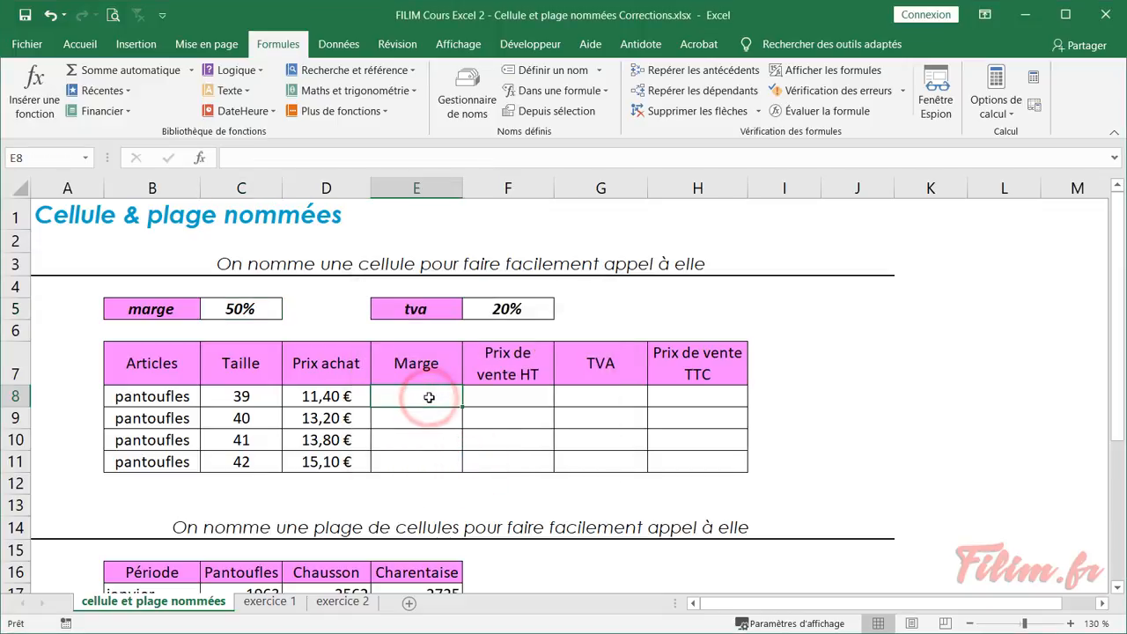
text(=)
key(Left)
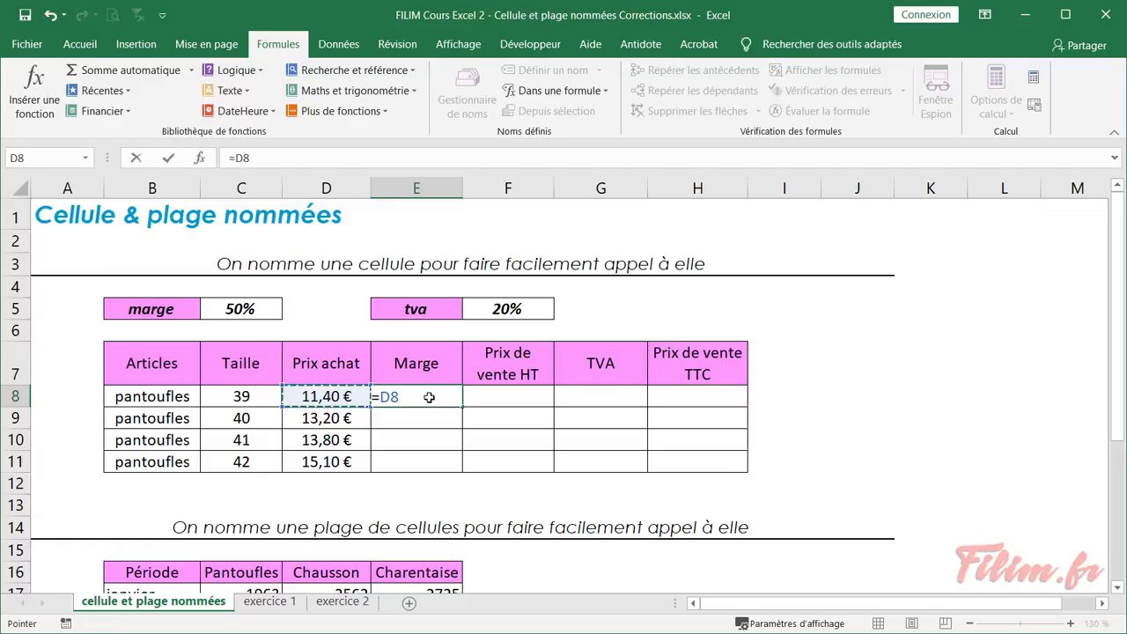
text(*ta)
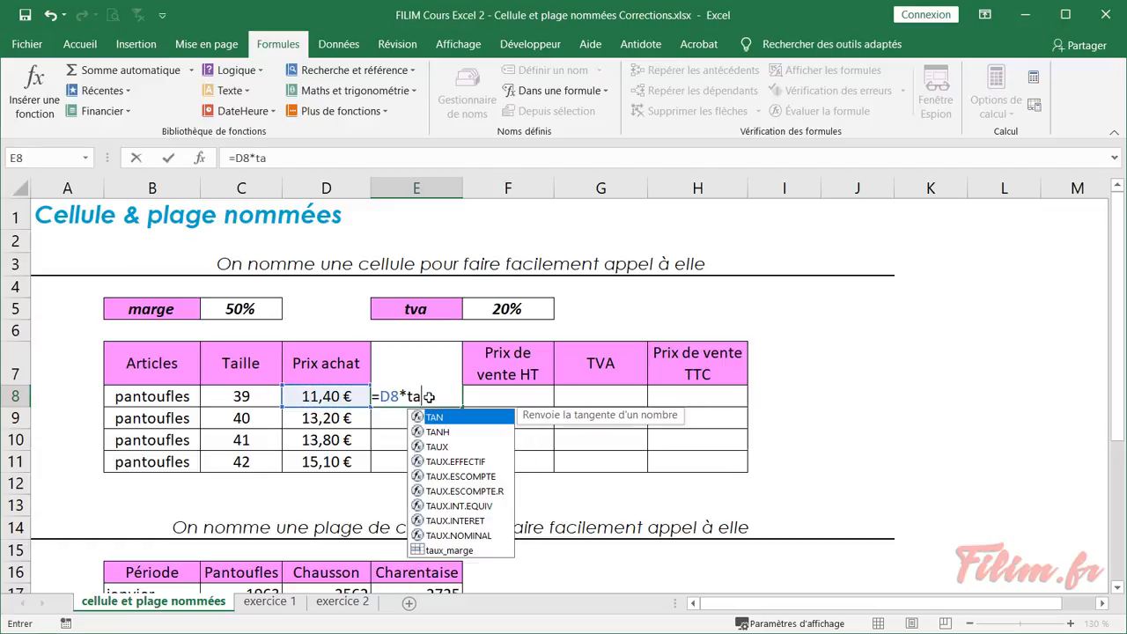
text(ux_)
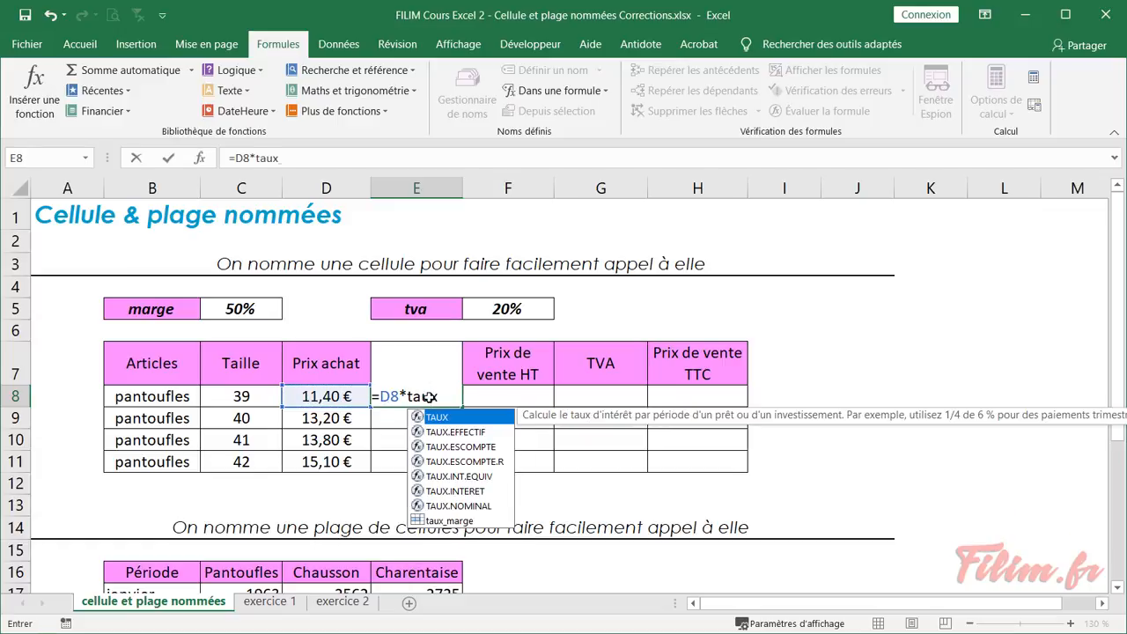
text(marge)
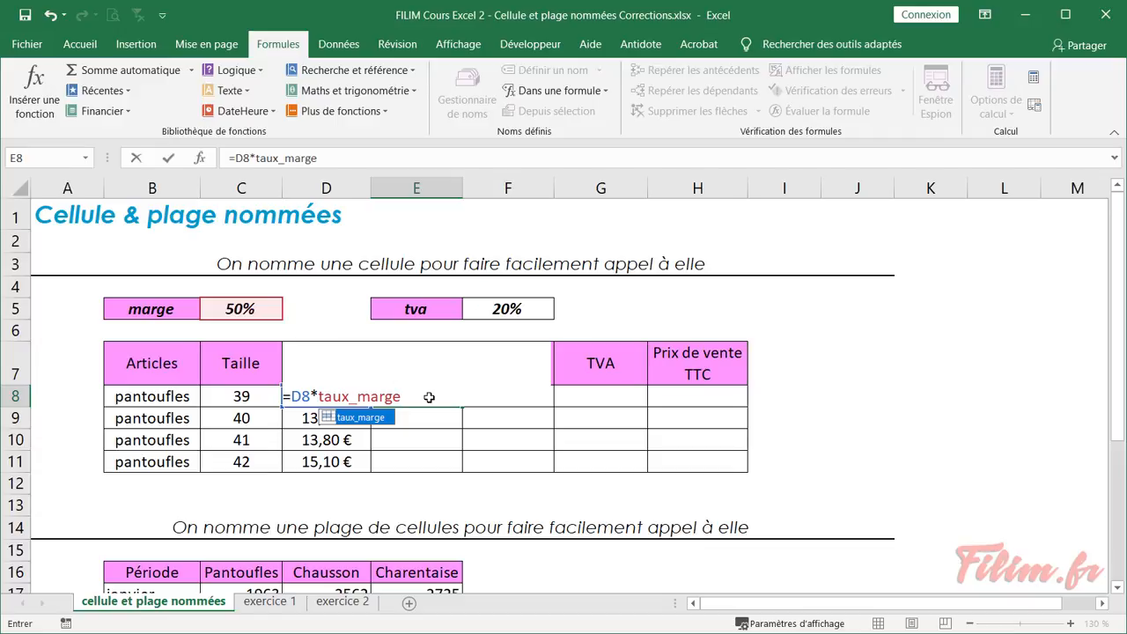
key(Return)
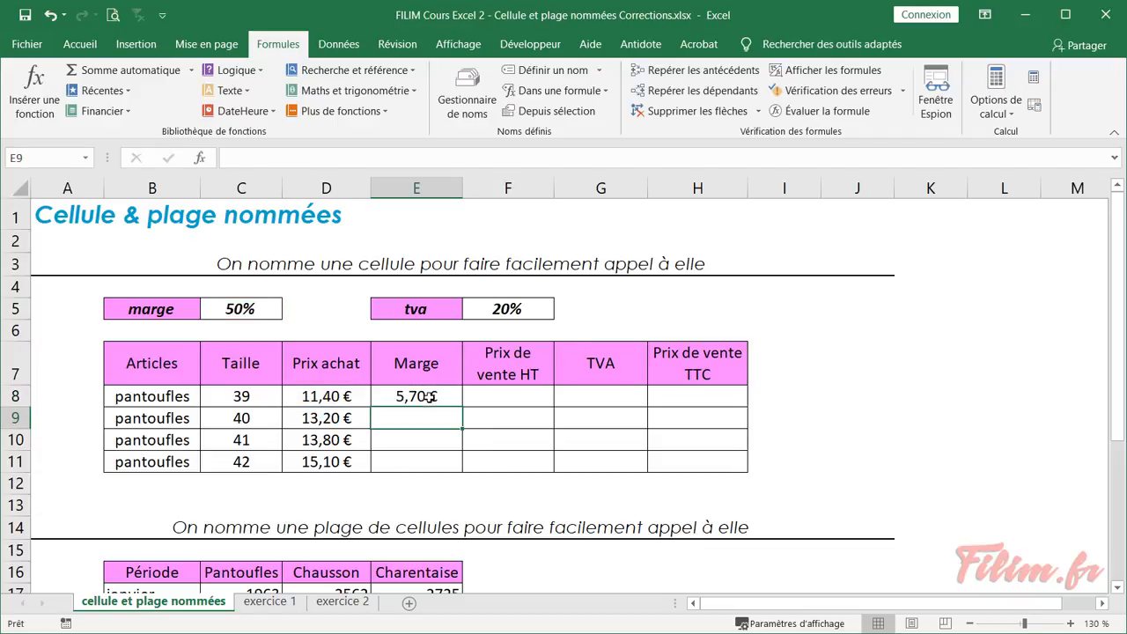
click(429, 397)
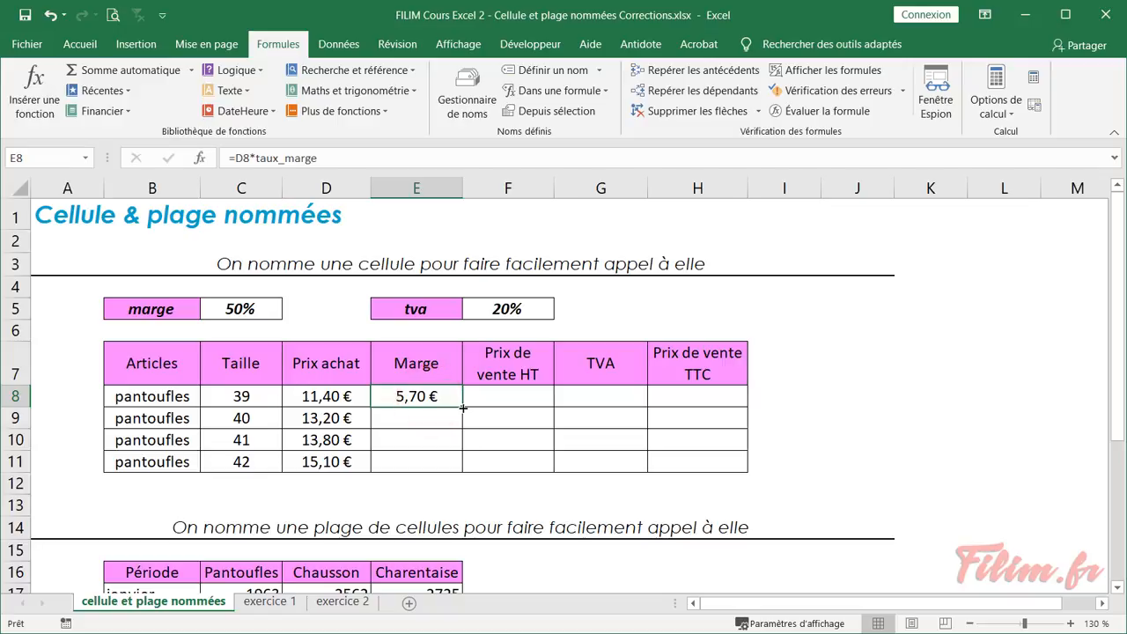
double_click(462, 406)
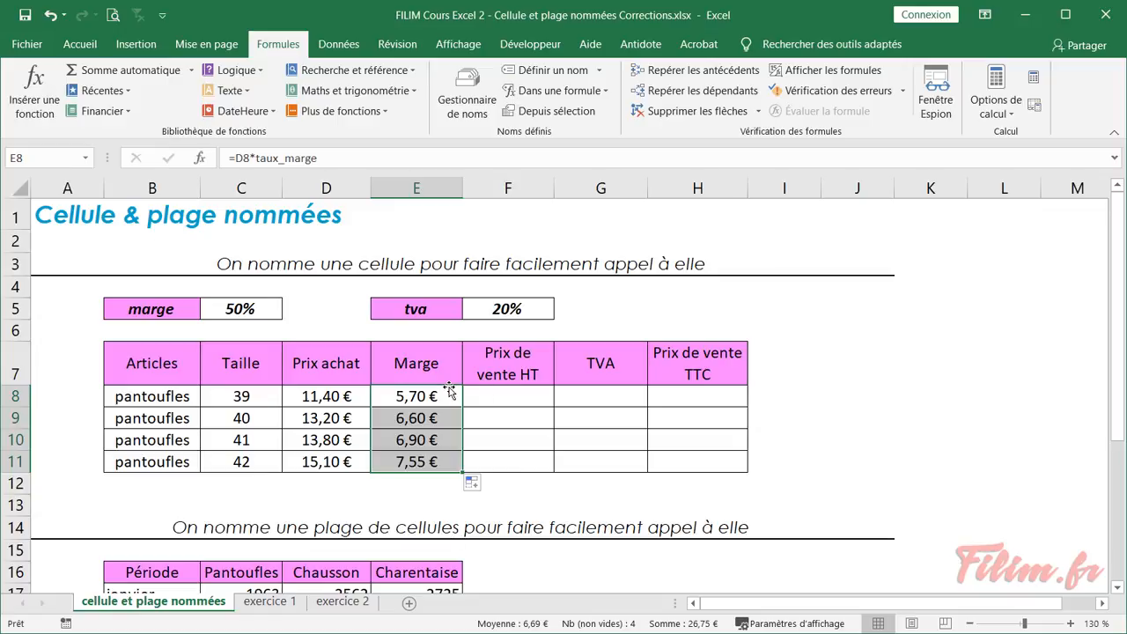
Step: Clear the margin formulas in E8:E11 and inspect the full cell reference of taux_marge in the name manager
drag(440, 396, 445, 457)
key(Delete)
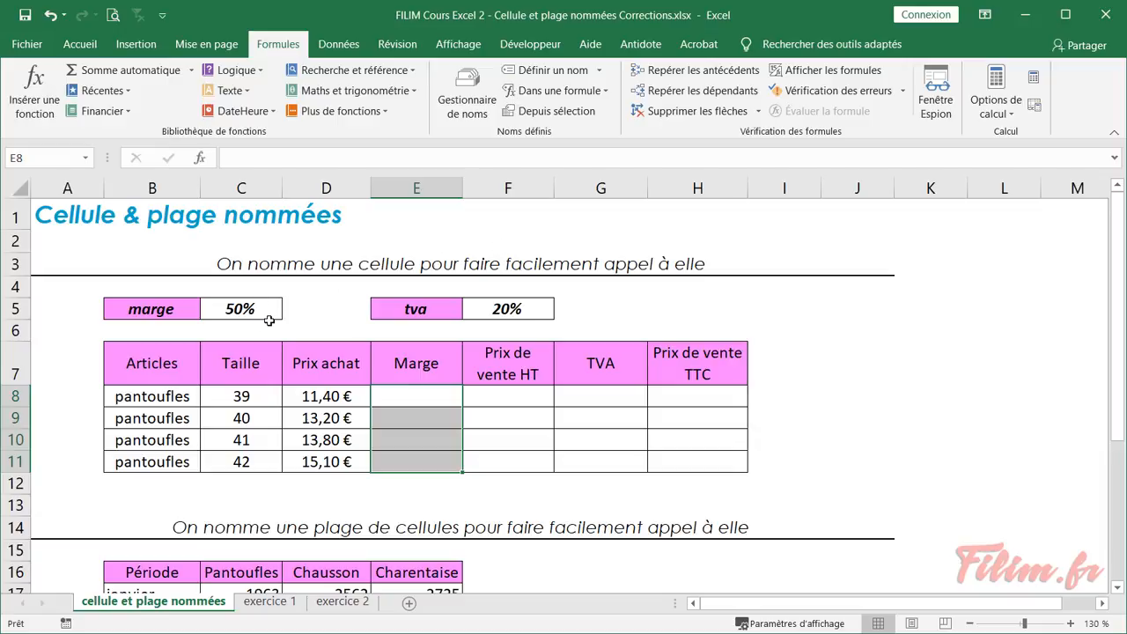
click(464, 94)
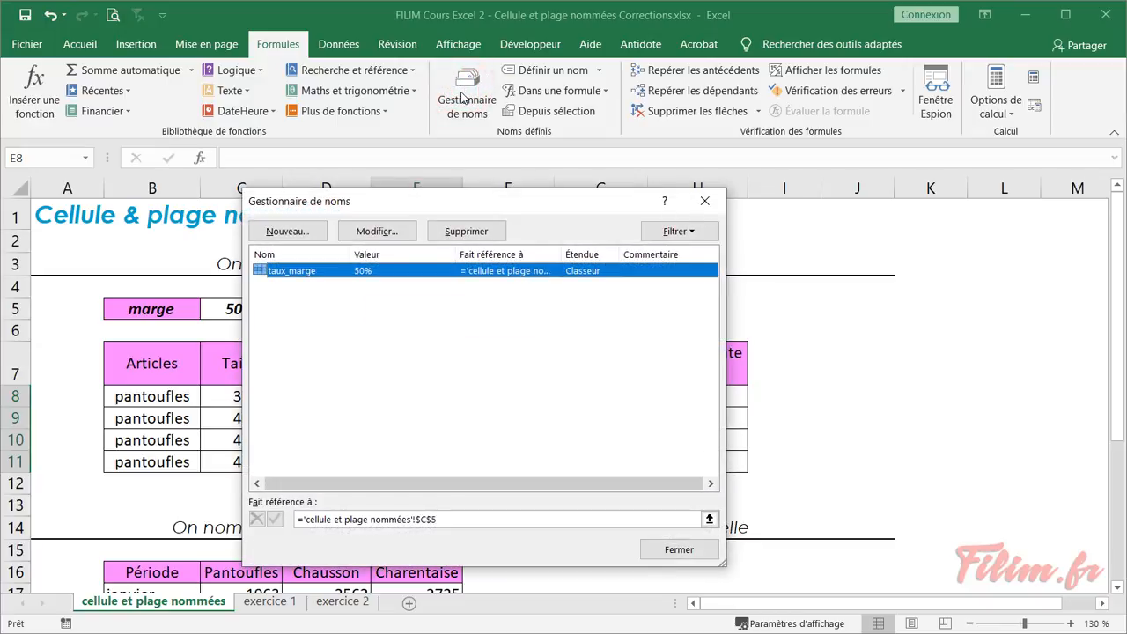
drag(428, 206, 544, 191)
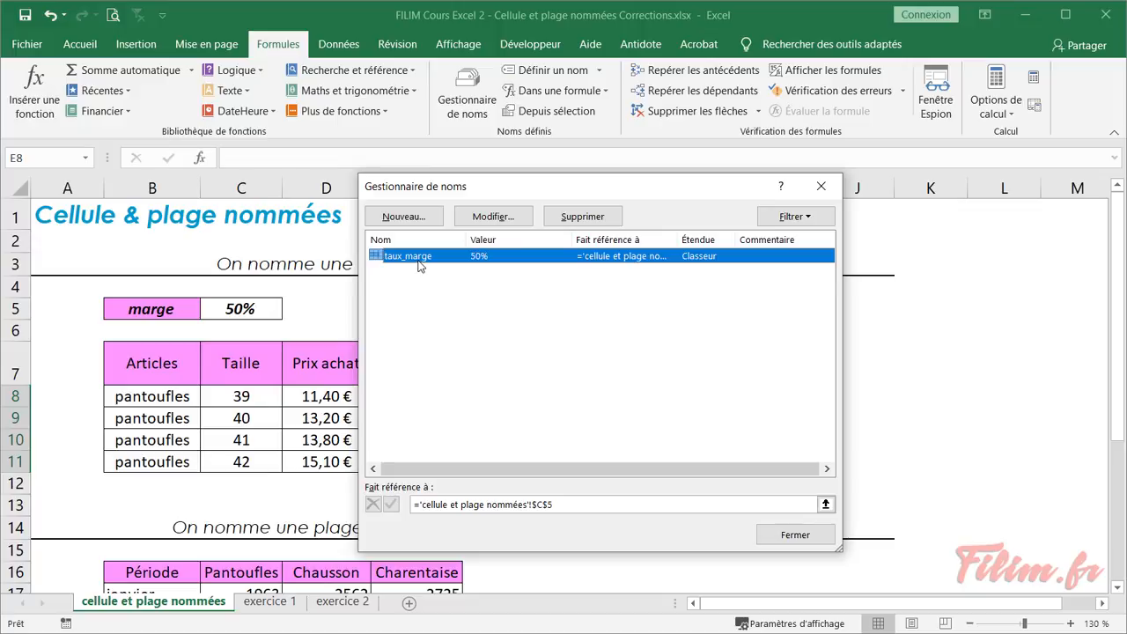
drag(678, 245, 738, 244)
click(560, 505)
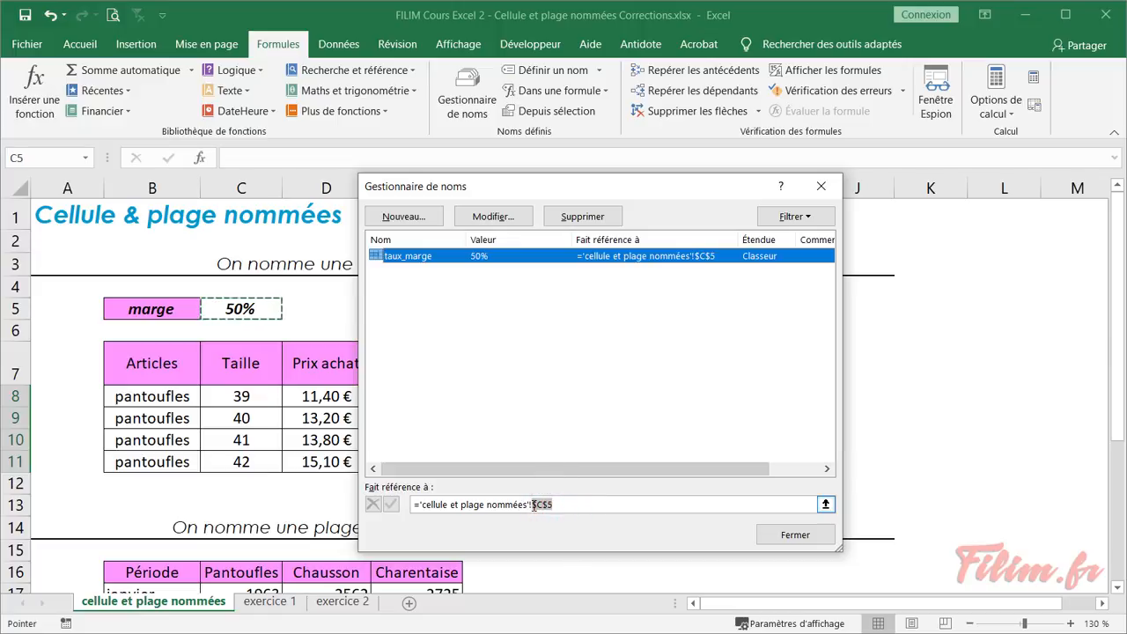
drag(530, 506, 414, 509)
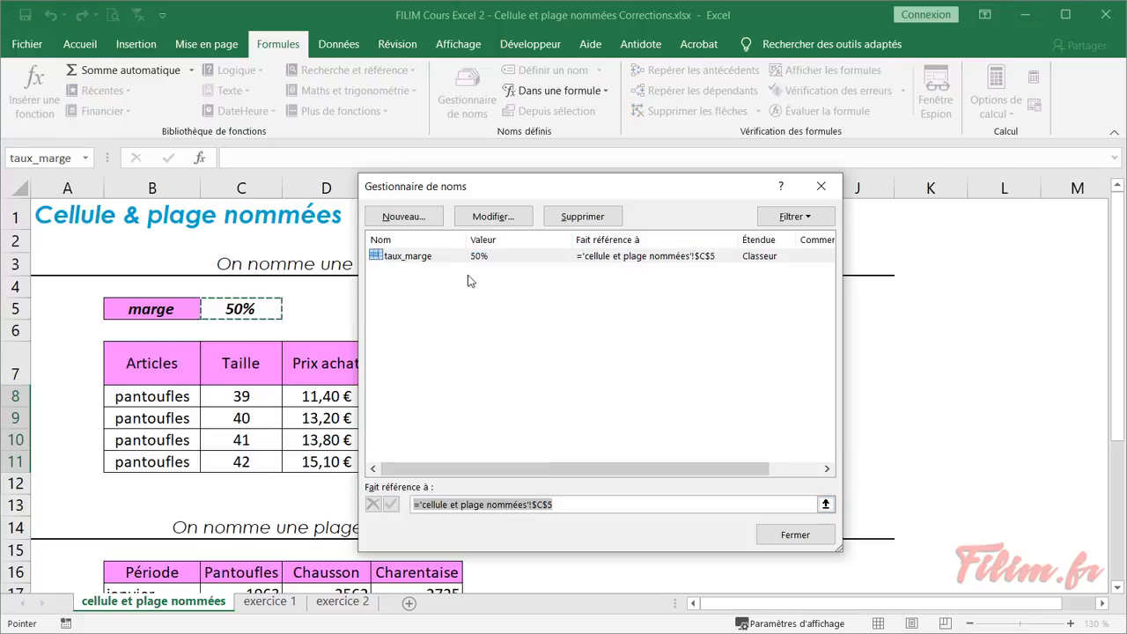
Step: Delete the defined name taux_marge from the workbook and close the name manager
click(432, 258)
click(582, 217)
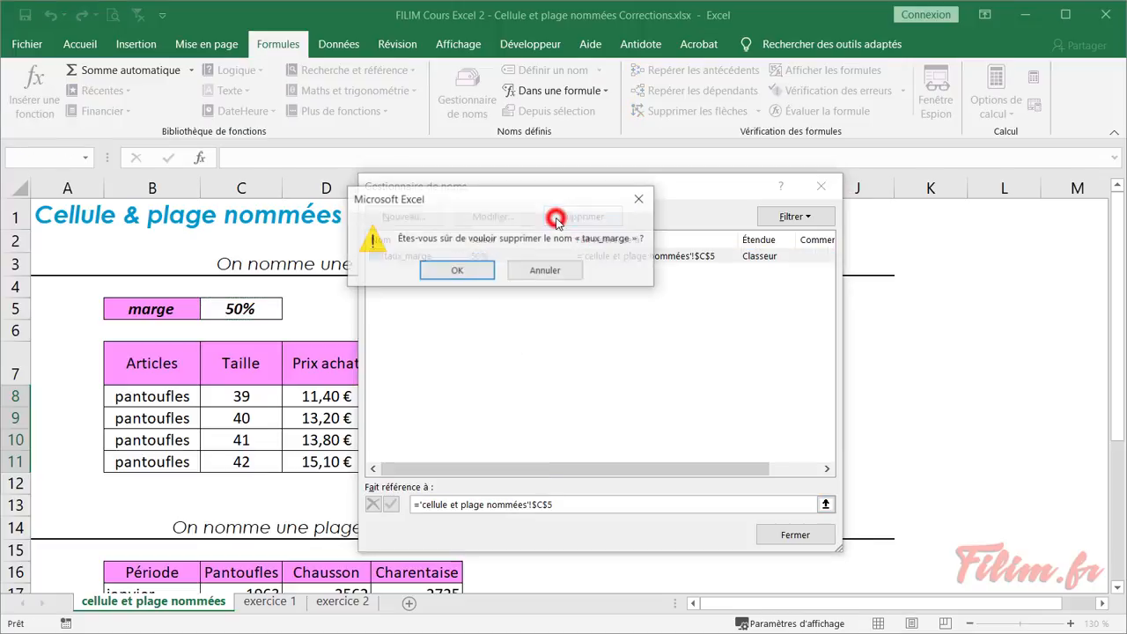
click(457, 271)
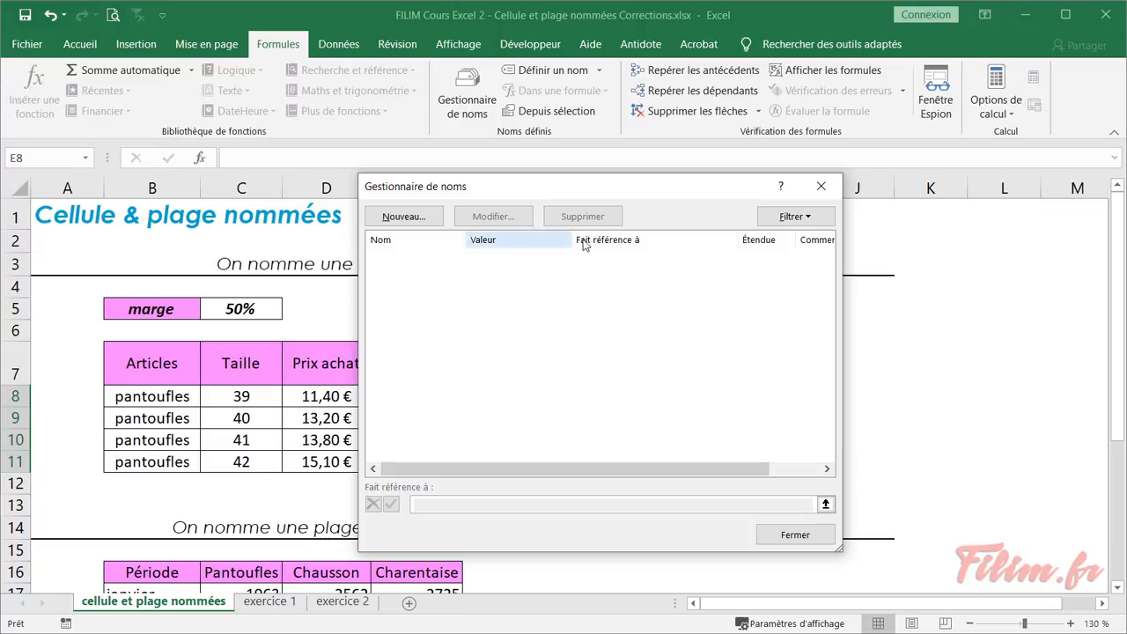
click(794, 534)
Step: Name the margin rate cell C5 taux_marge directly by replacing its displayed cell address
click(332, 314)
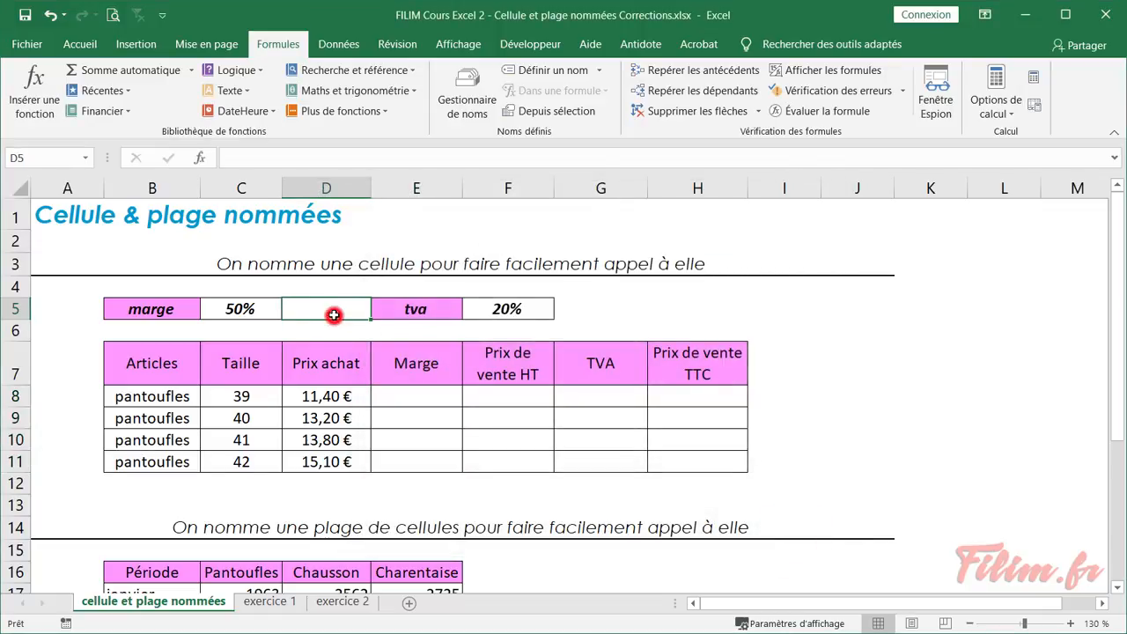
click(274, 309)
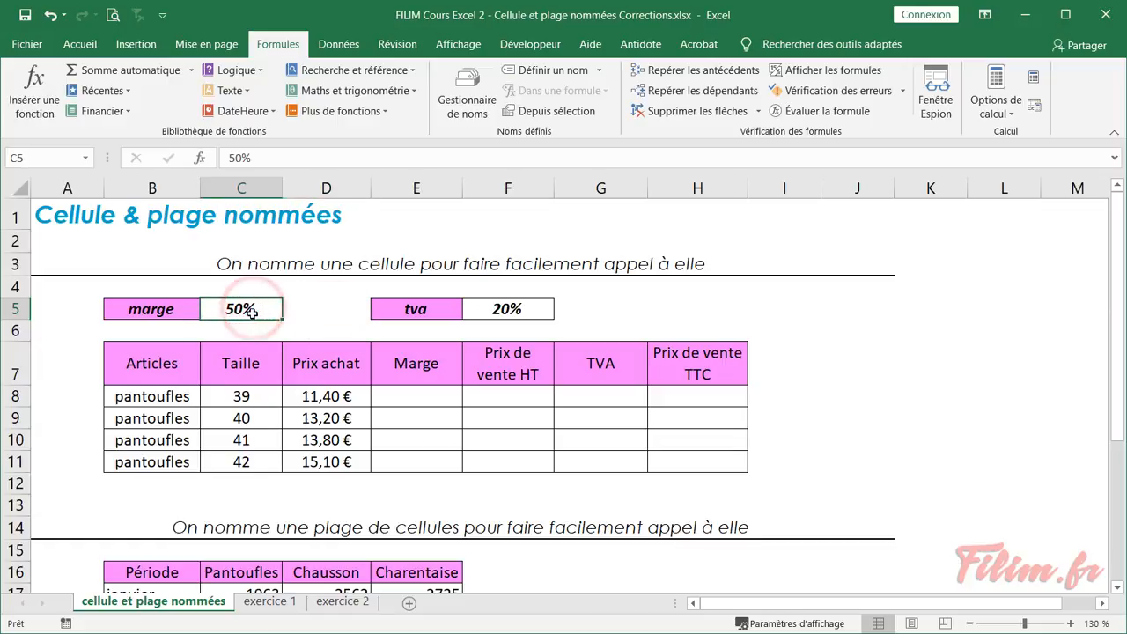
click(84, 44)
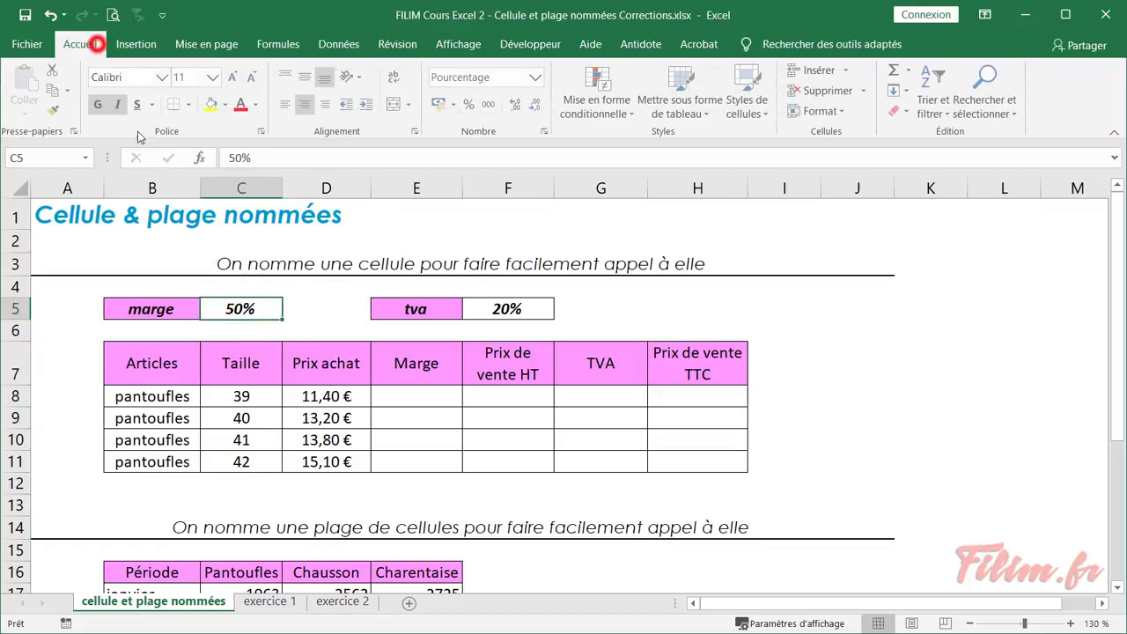
click(37, 160)
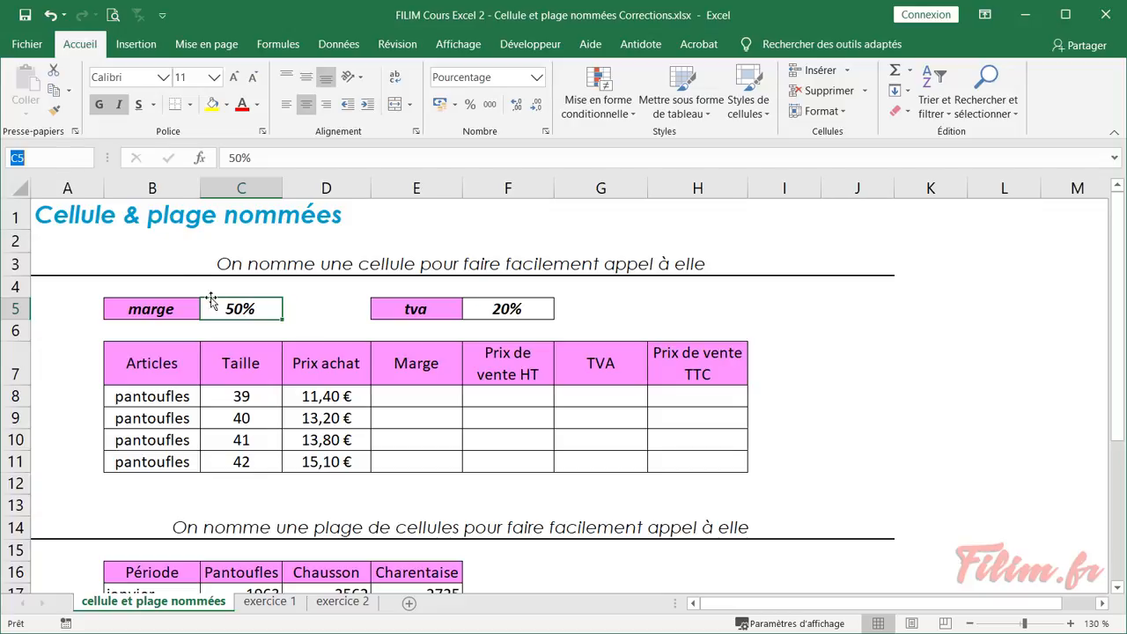
click(40, 159)
drag(40, 160, 8, 157)
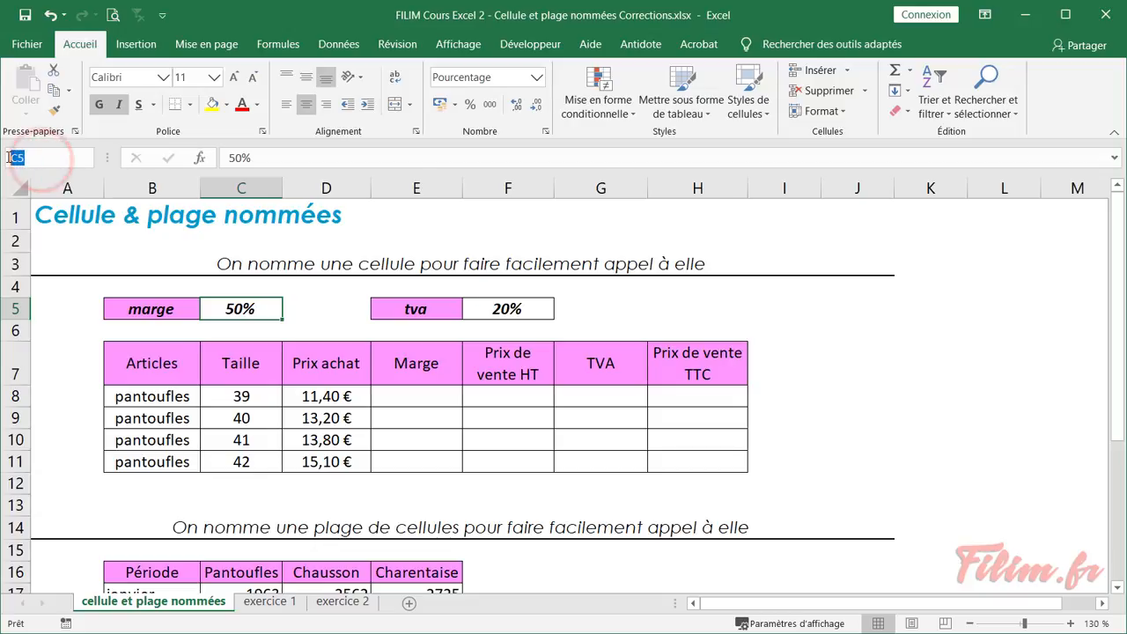
key(BackSpace)
text(t)
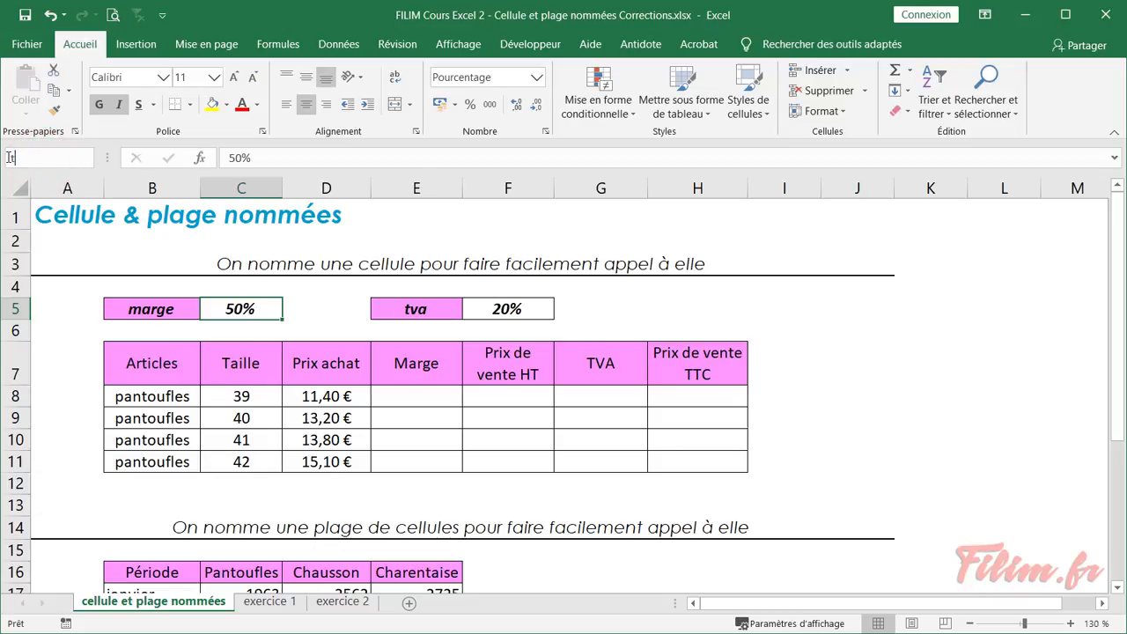
text(aux_marge)
key(Return)
Step: Enter =D8*taux_marge in cell E8, inserting the name from the list of defined names, and fill it down to E11
click(414, 397)
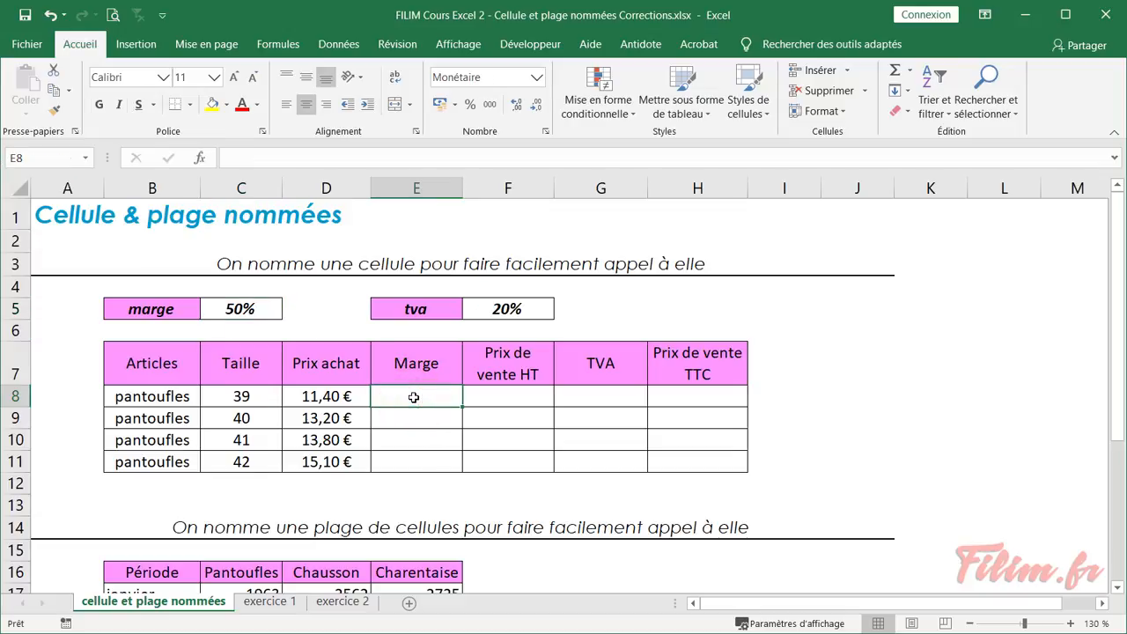
text(=)
key(Left)
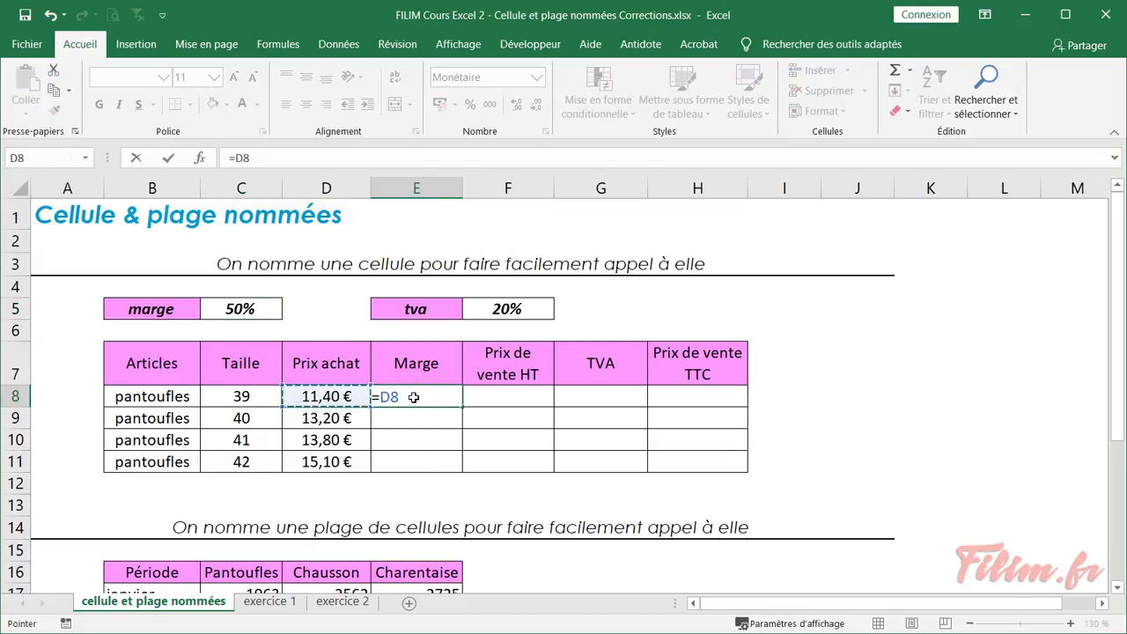
text(*)
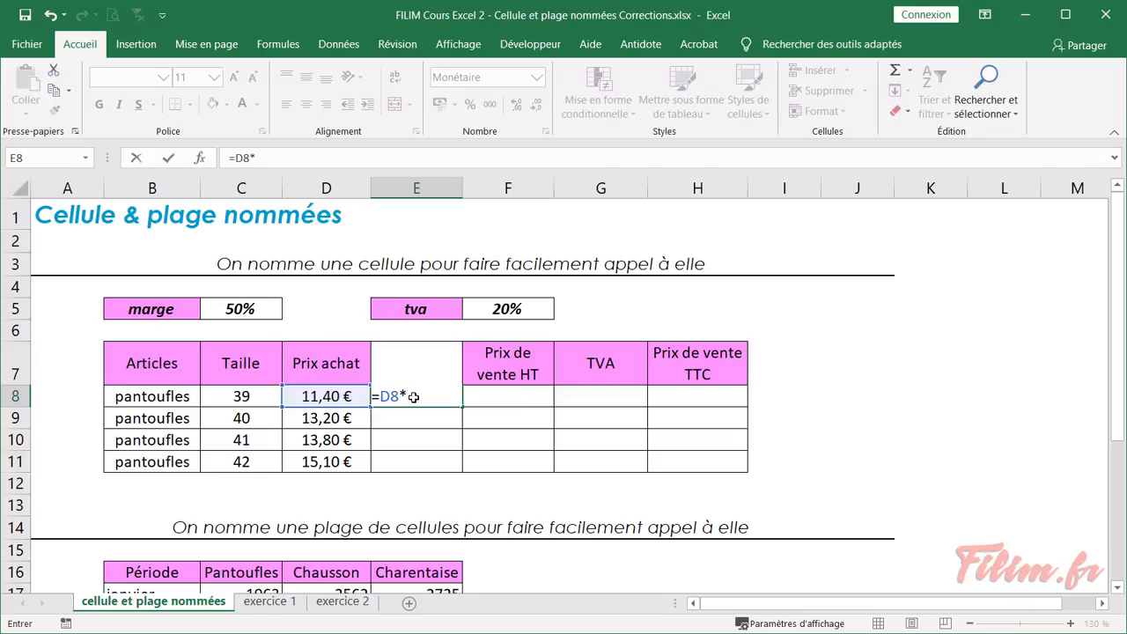
key(F3)
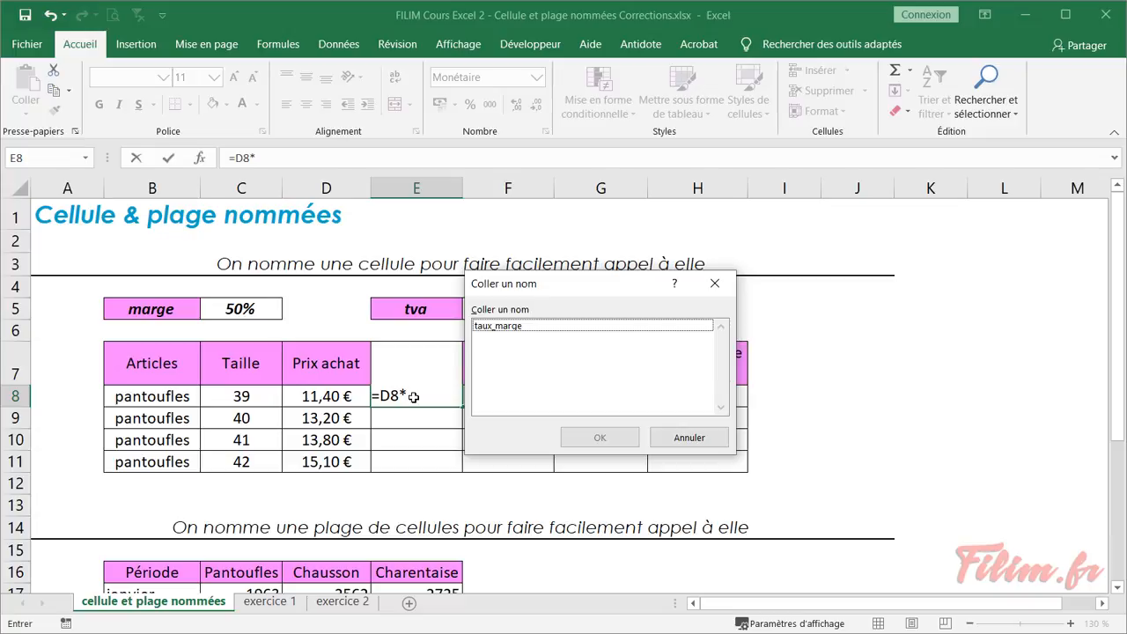
click(532, 327)
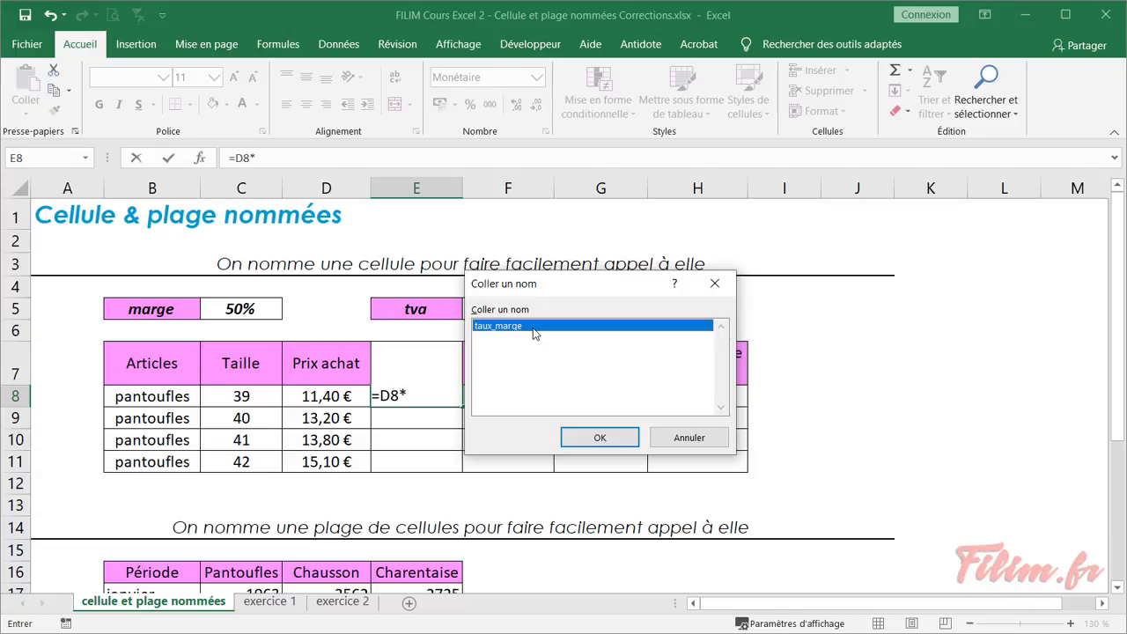
double_click(532, 328)
key(Return)
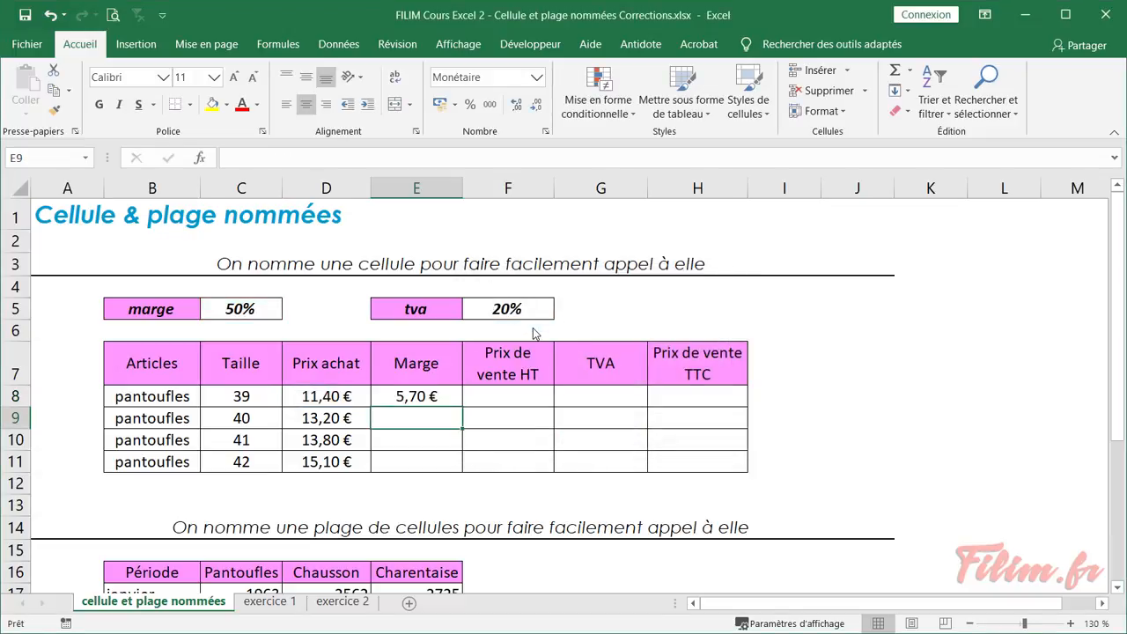
click(427, 398)
double_click(464, 406)
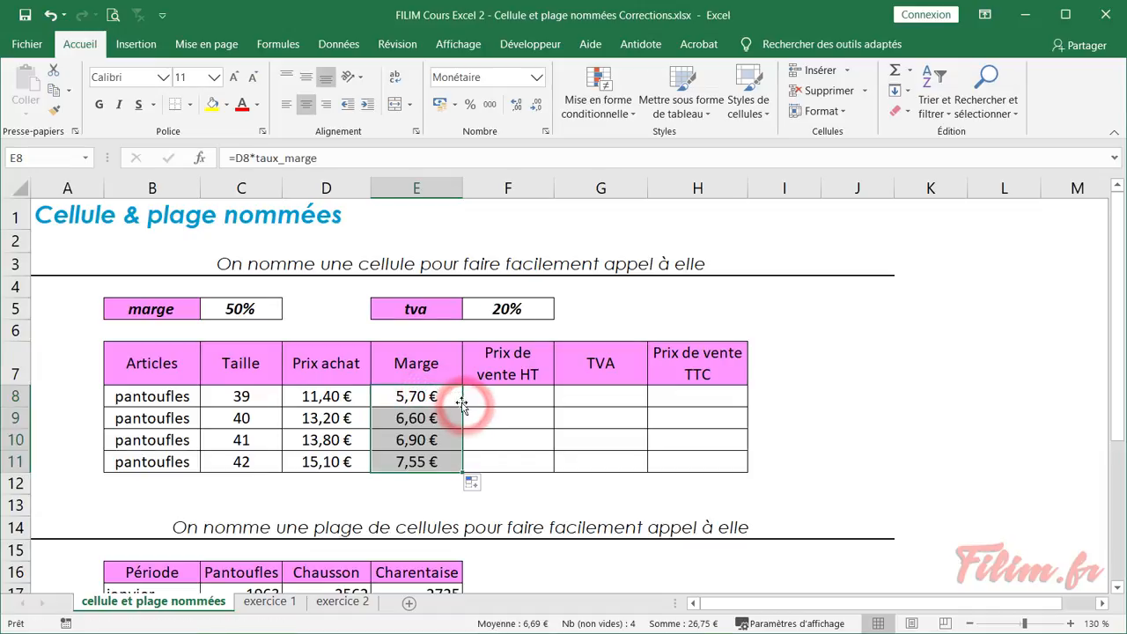
click(220, 45)
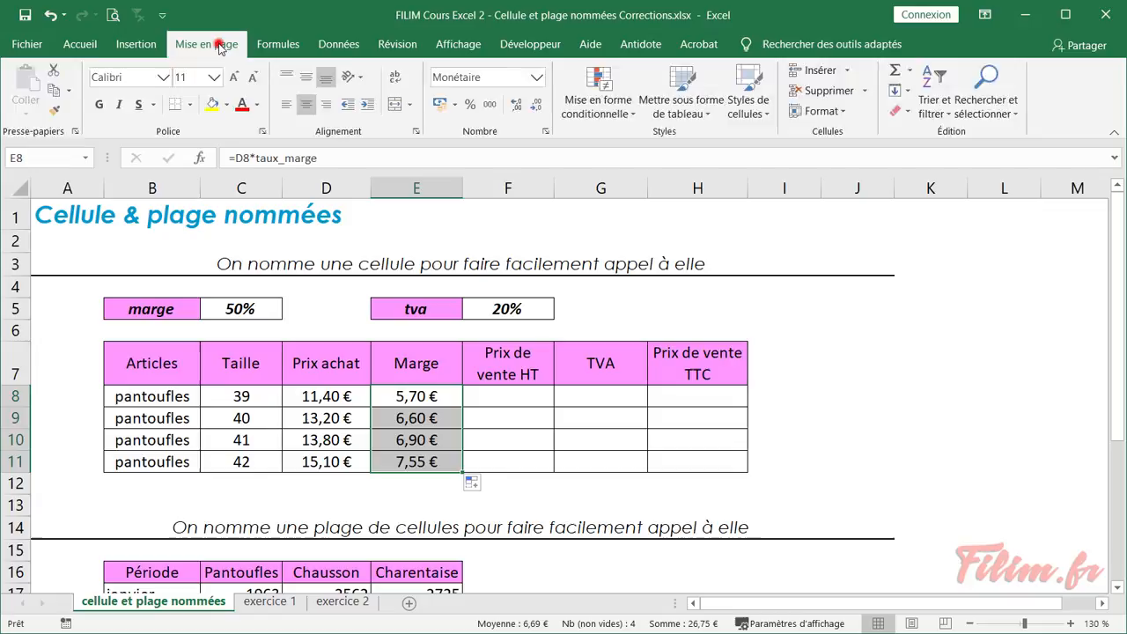
click(276, 44)
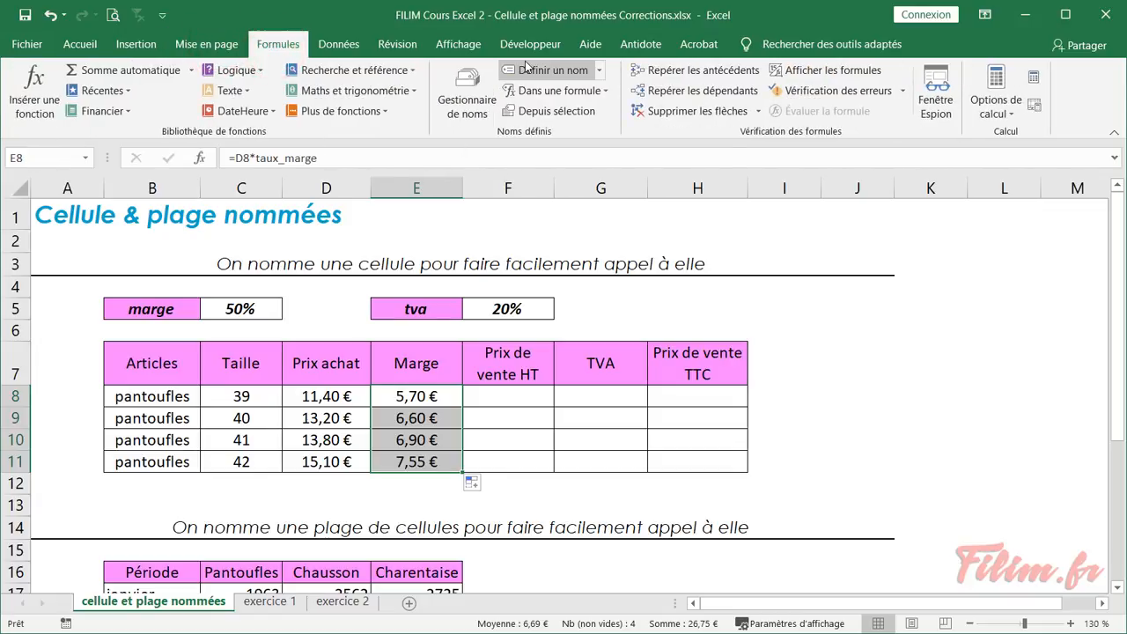
click(79, 46)
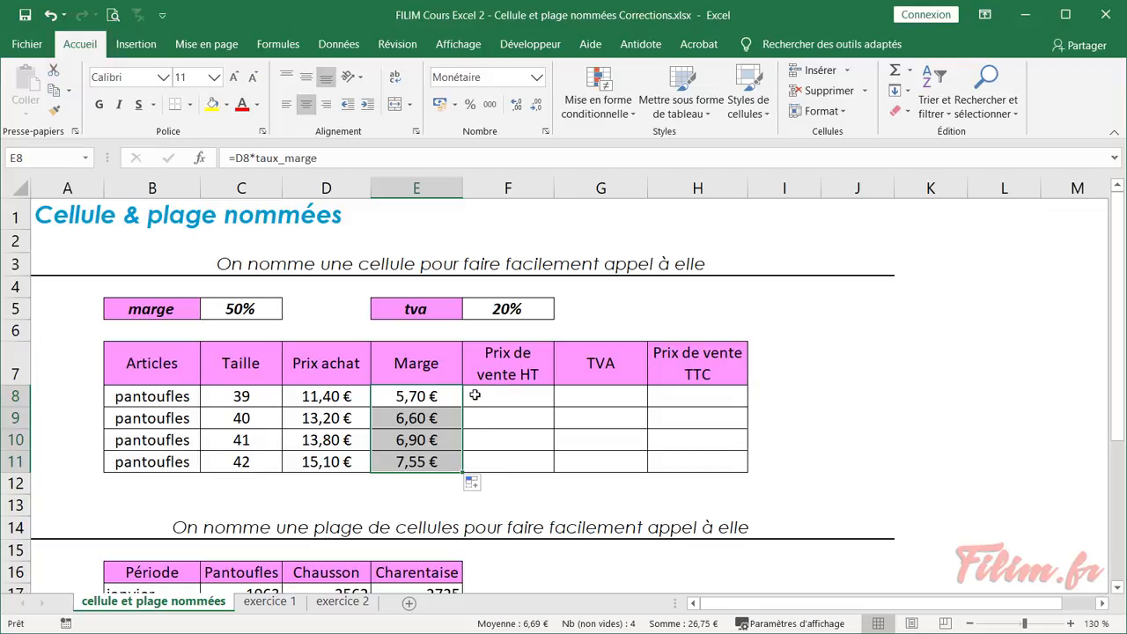
click(38, 155)
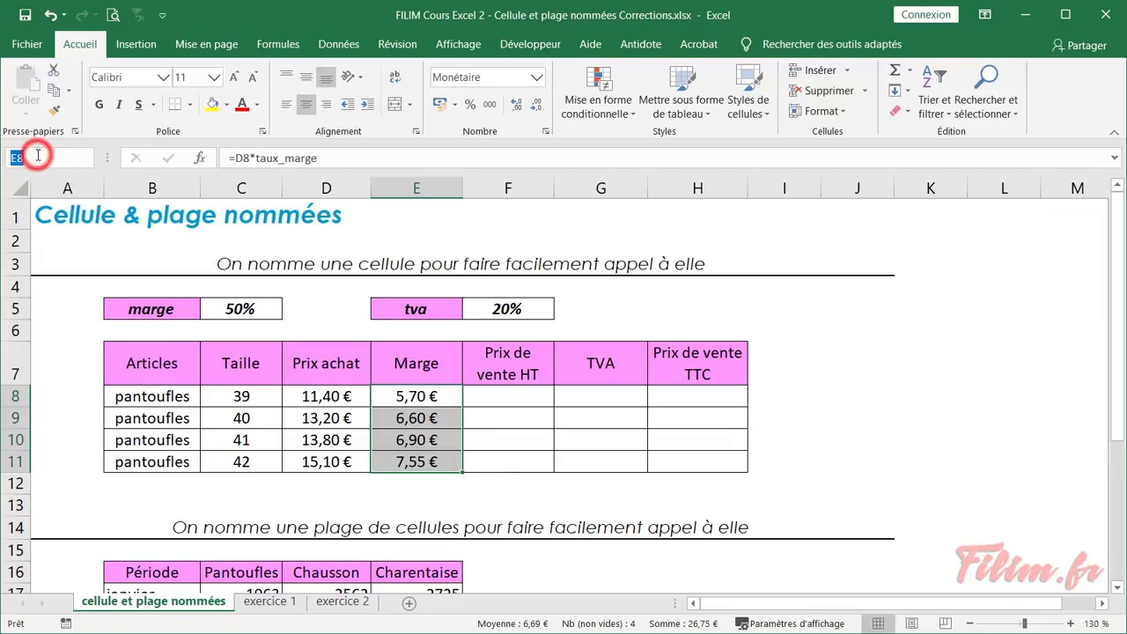
key(Escape)
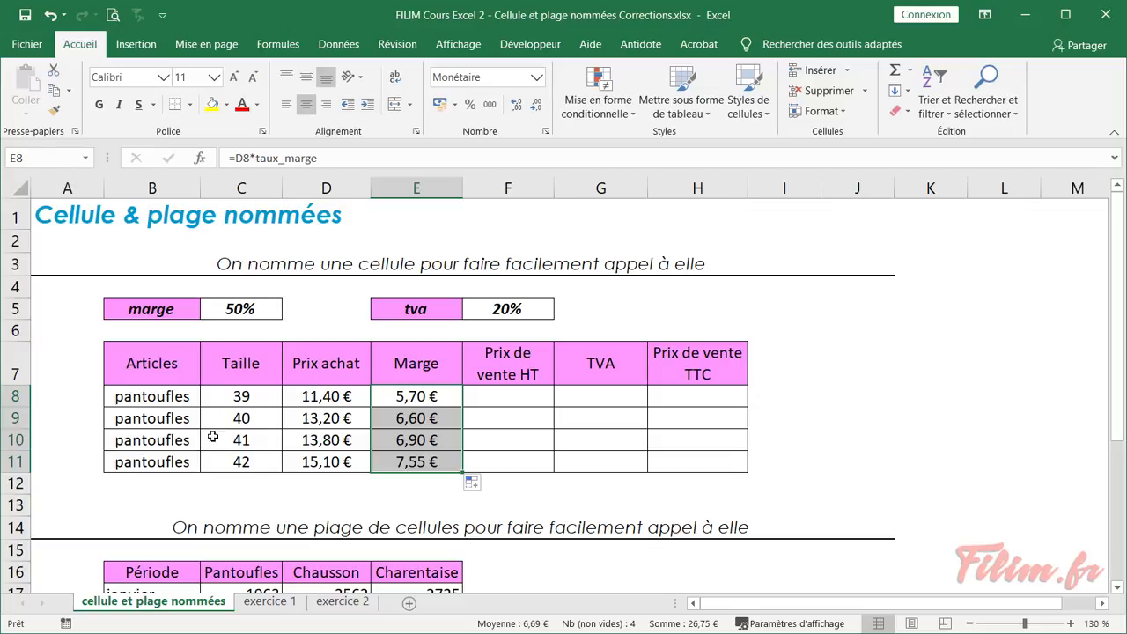
Step: Enter the formula =D8+E8 in cell F8 to calculate the first article's selling price before tax
click(538, 398)
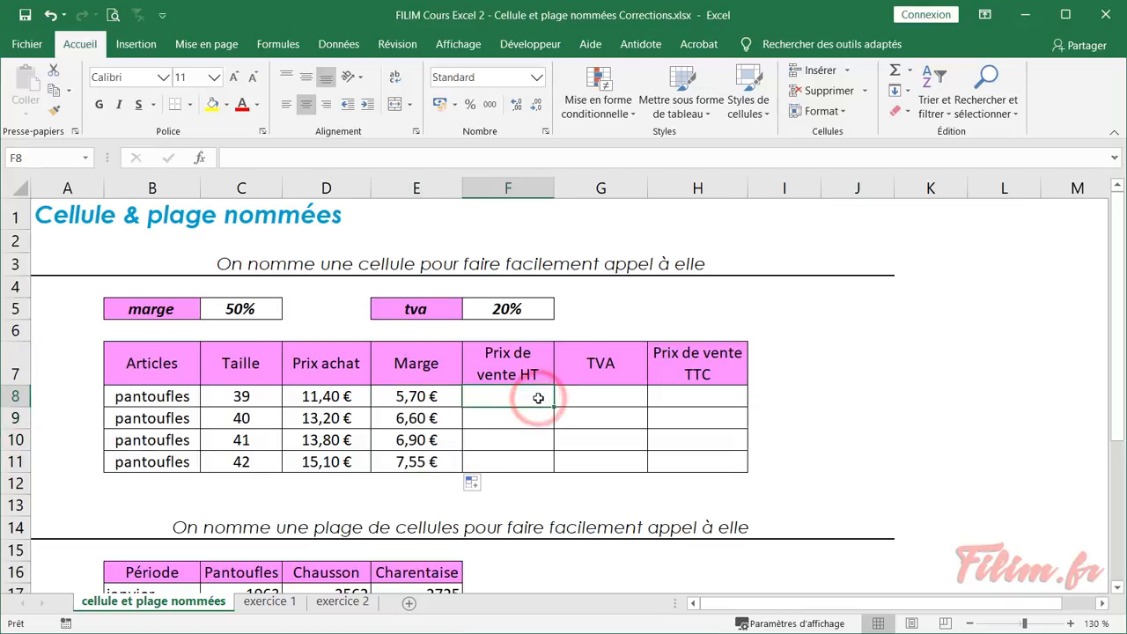
text(=)
key(Left)
key(Left)
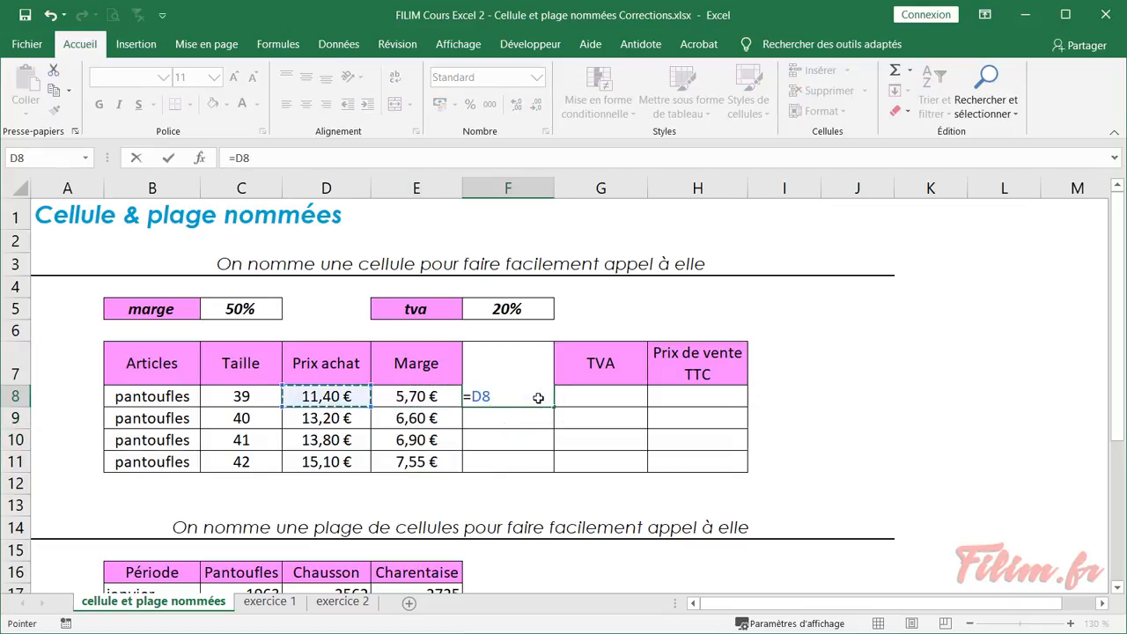
text(+)
key(Left)
key(Return)
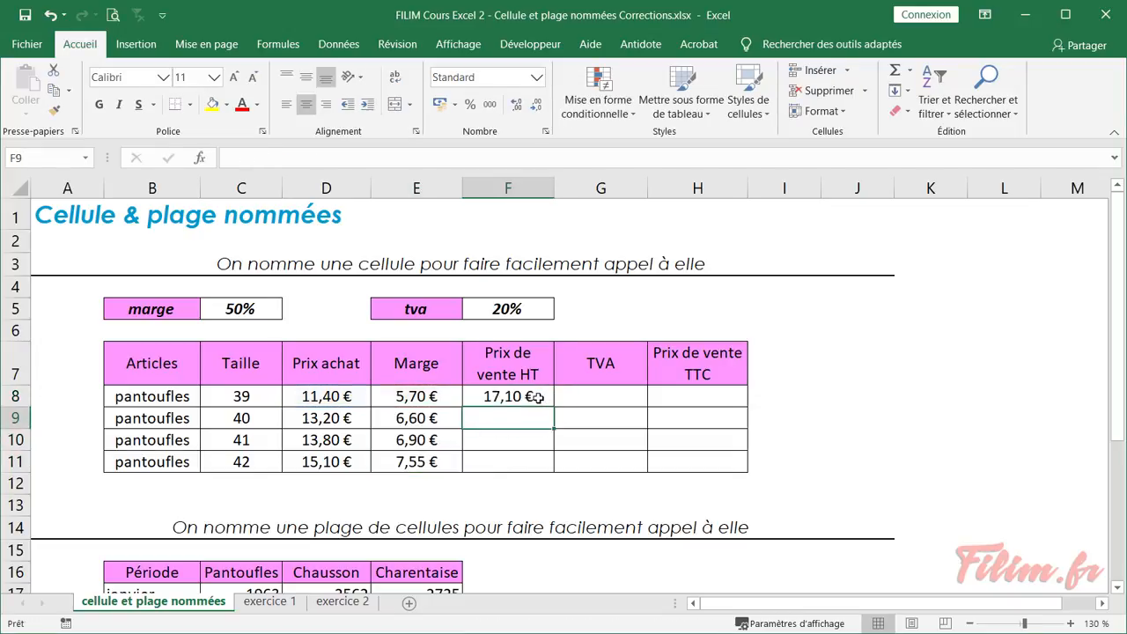
click(537, 397)
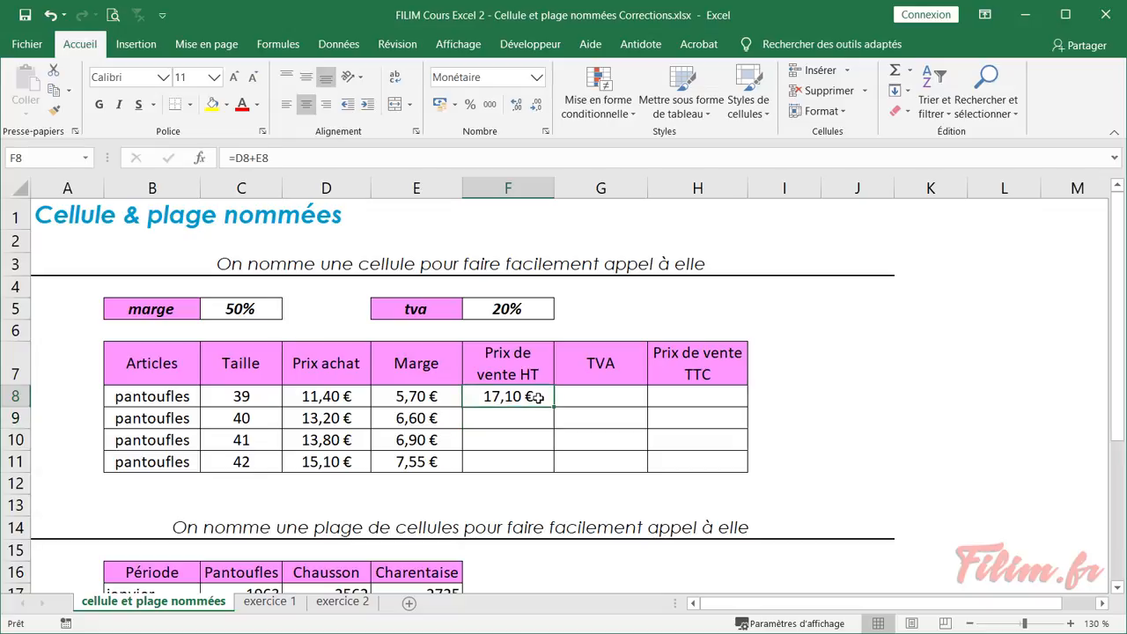
Step: Name the VAT rate cell F5 taux_tva by replacing its displayed cell address
key(Right)
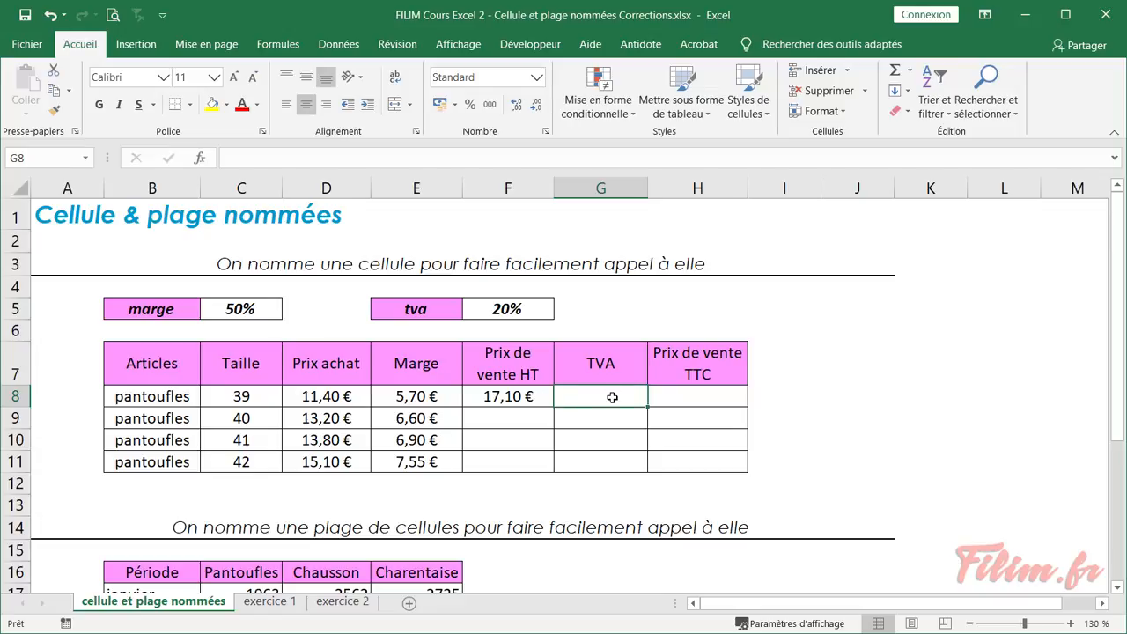
click(539, 309)
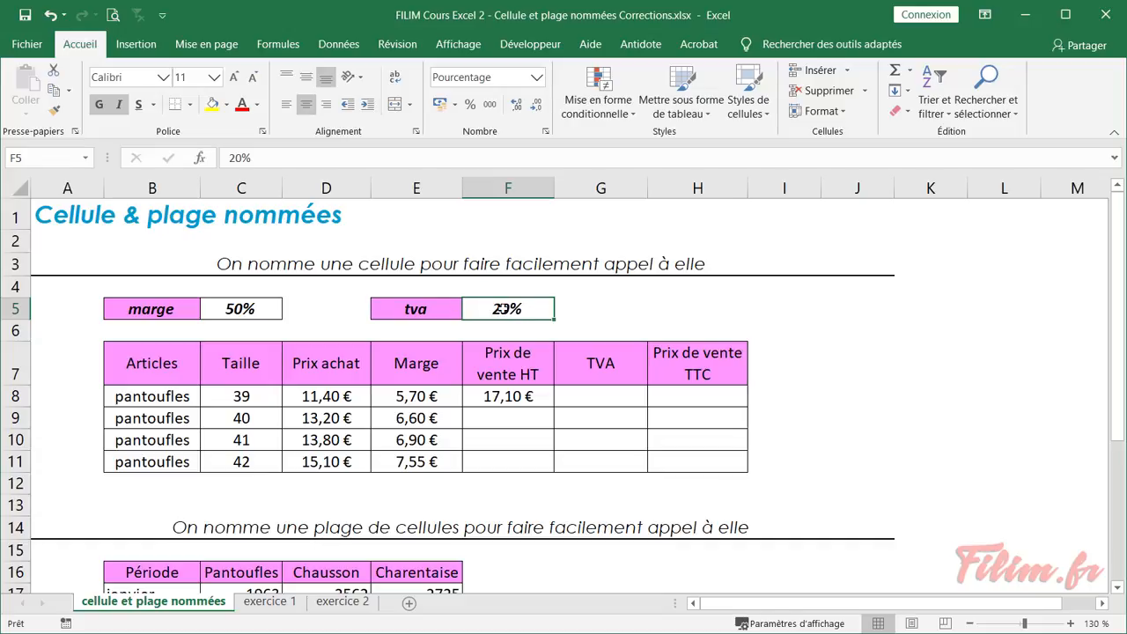
click(23, 154)
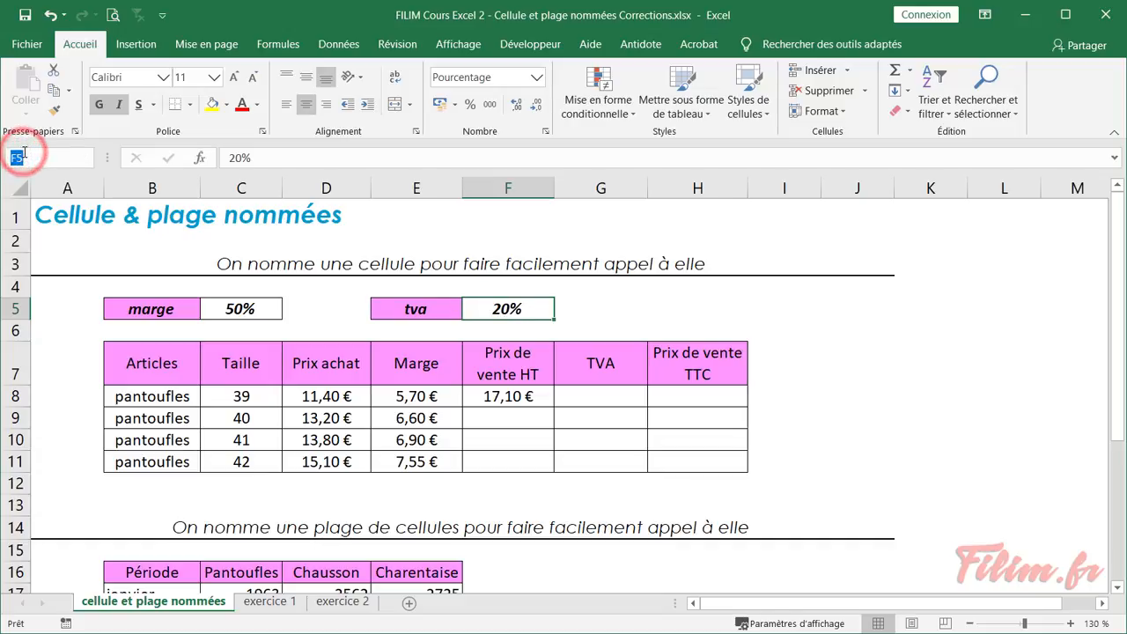
text(taux_tva)
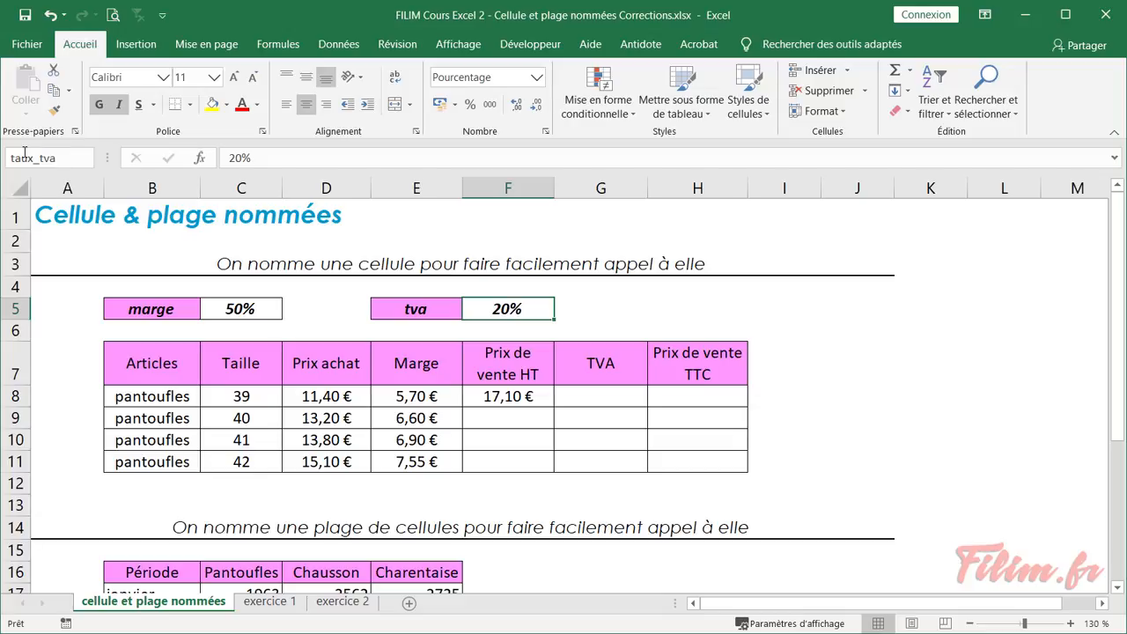
key(Return)
Step: Enter =F8*taux_tva in cell G8, inserting the VAT rate name from the list of defined names
click(575, 395)
text(=)
key(Left)
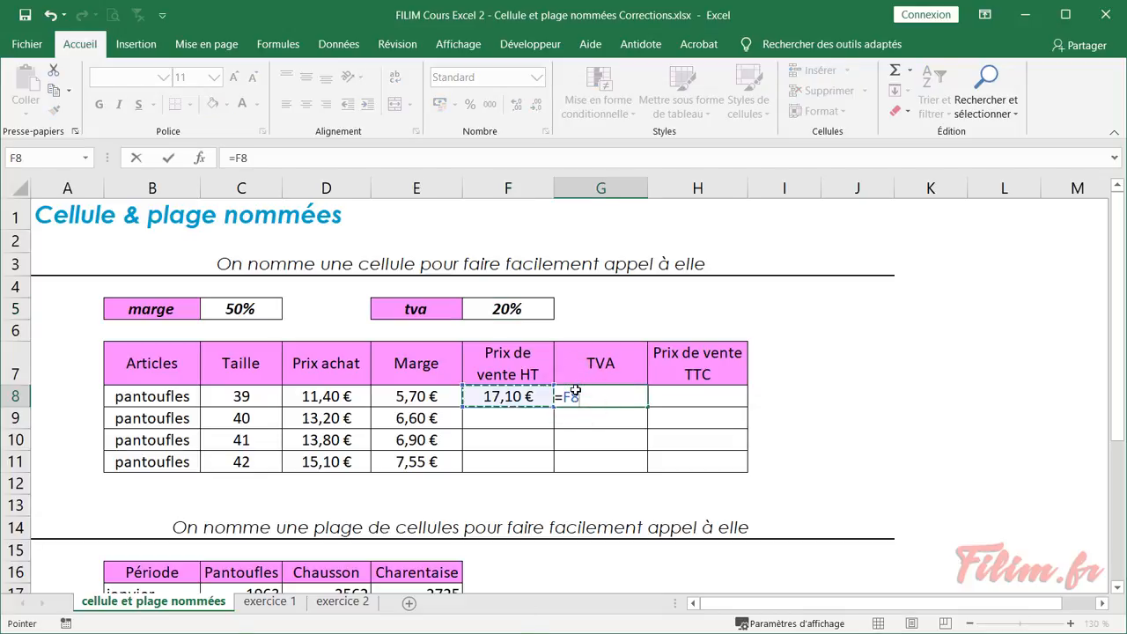
text(*)
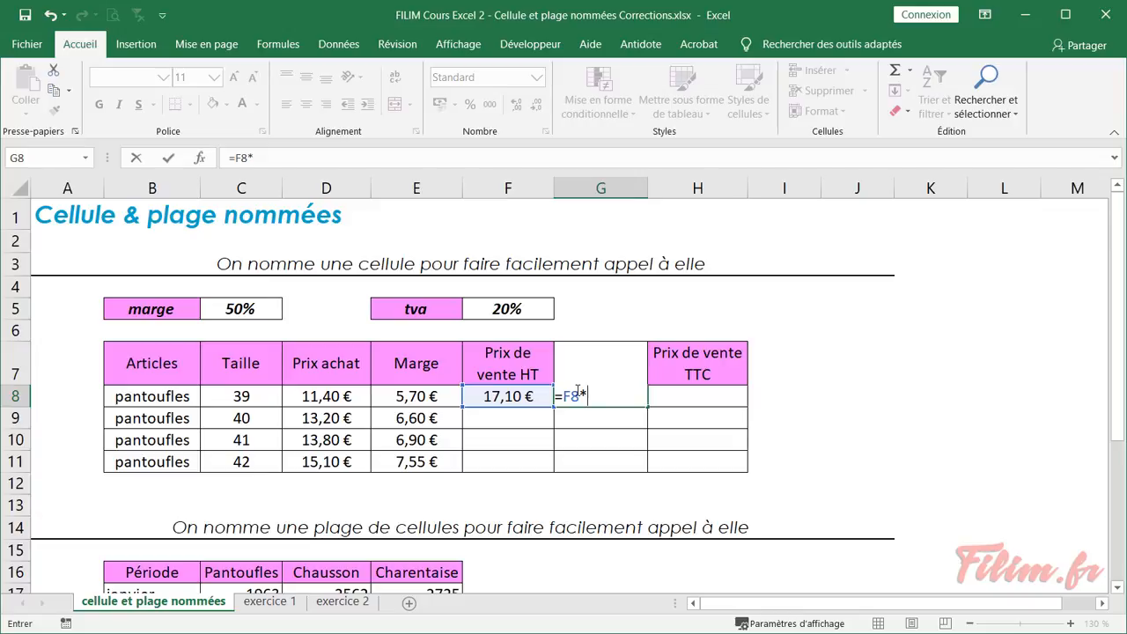
key(F3)
key(Down)
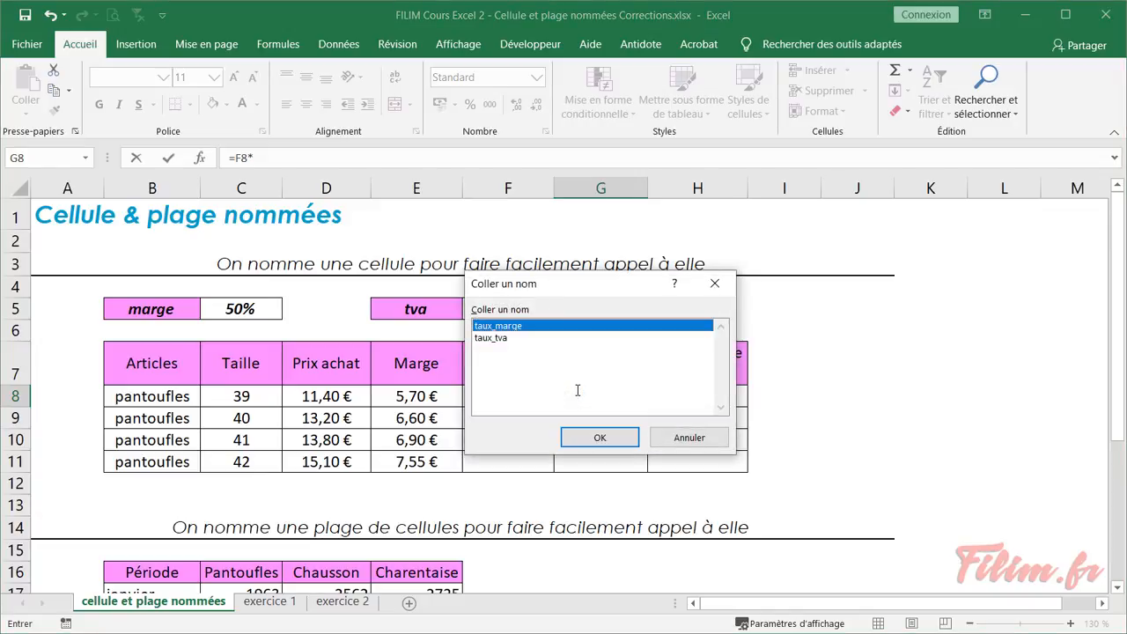
key(Down)
key(Return)
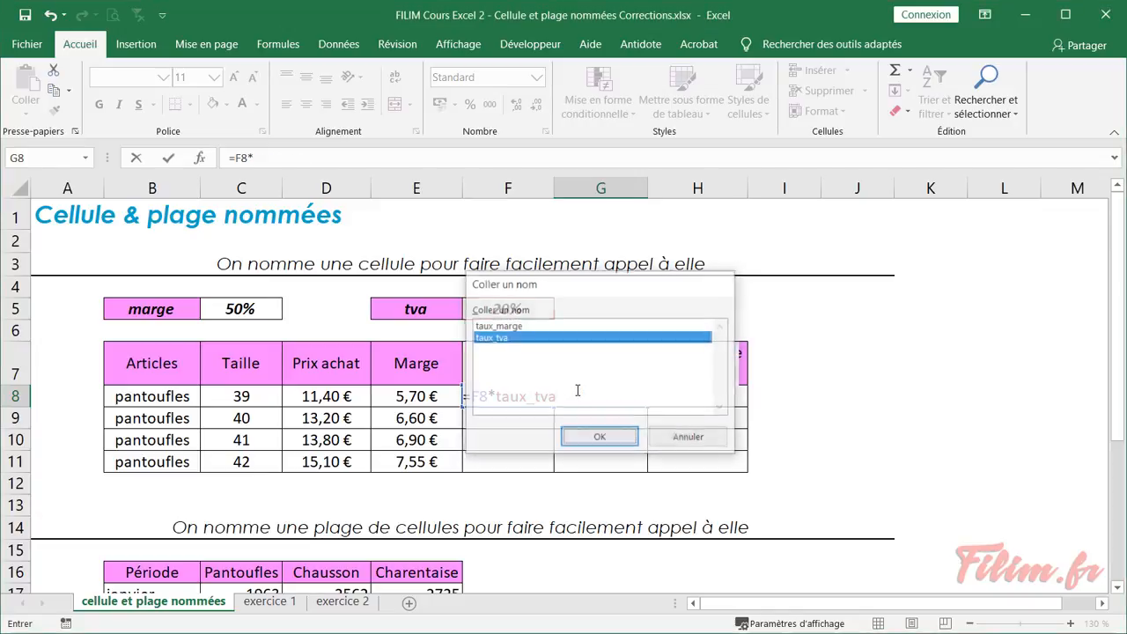
key(Return)
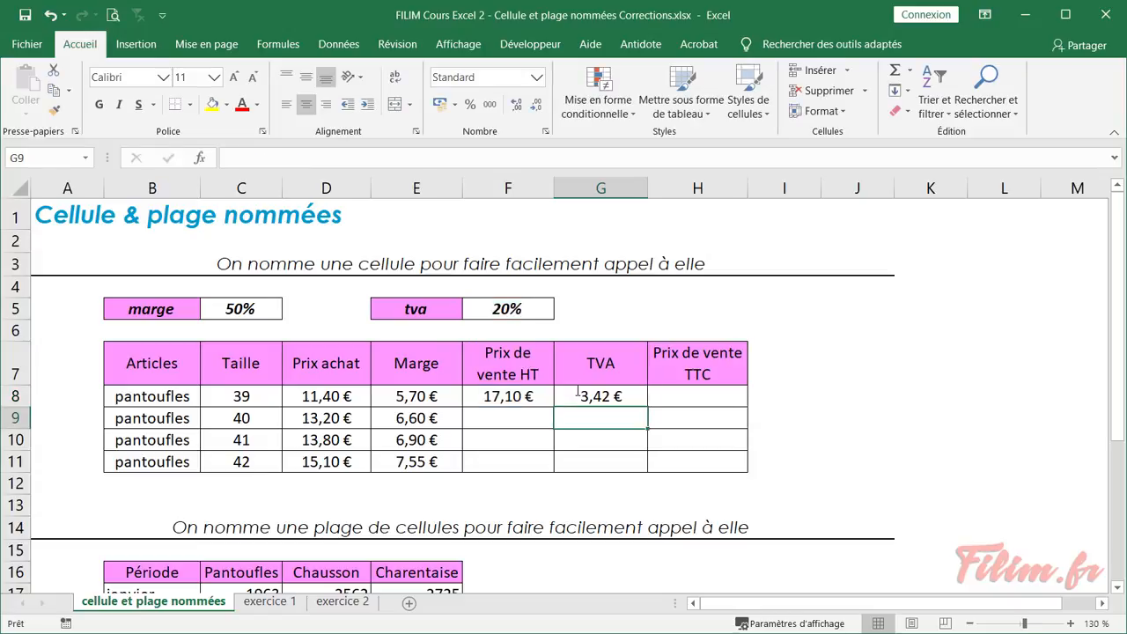
Step: Enter the formula =F8+G8 in cell H8 to calculate the first article's selling price including tax
key(Right)
key(Up)
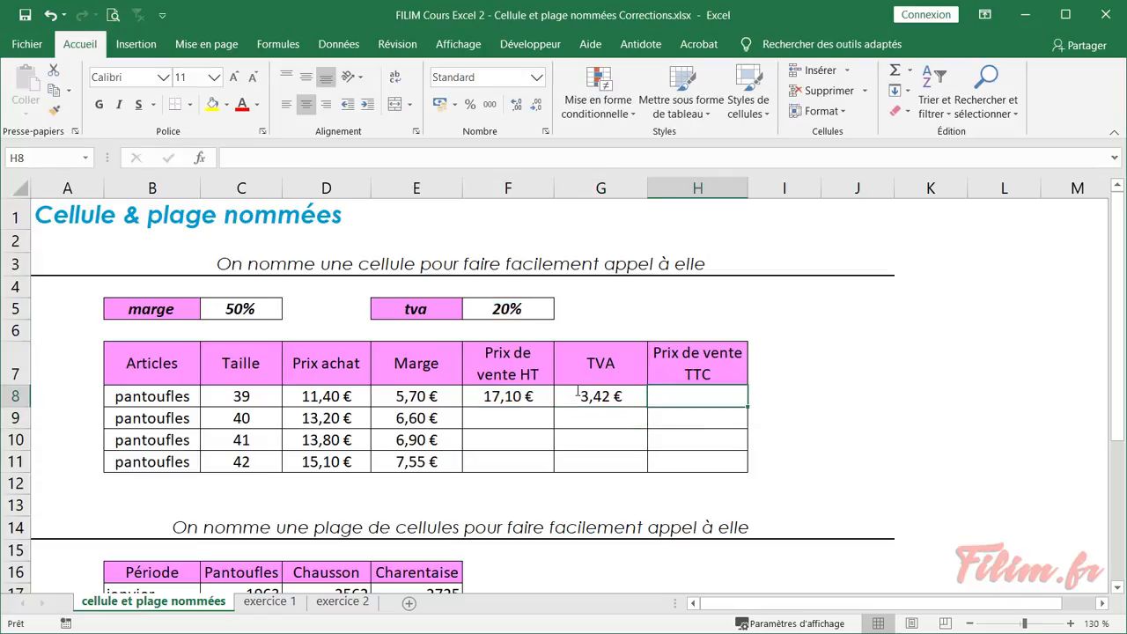
text(=)
key(Left)
key(Left)
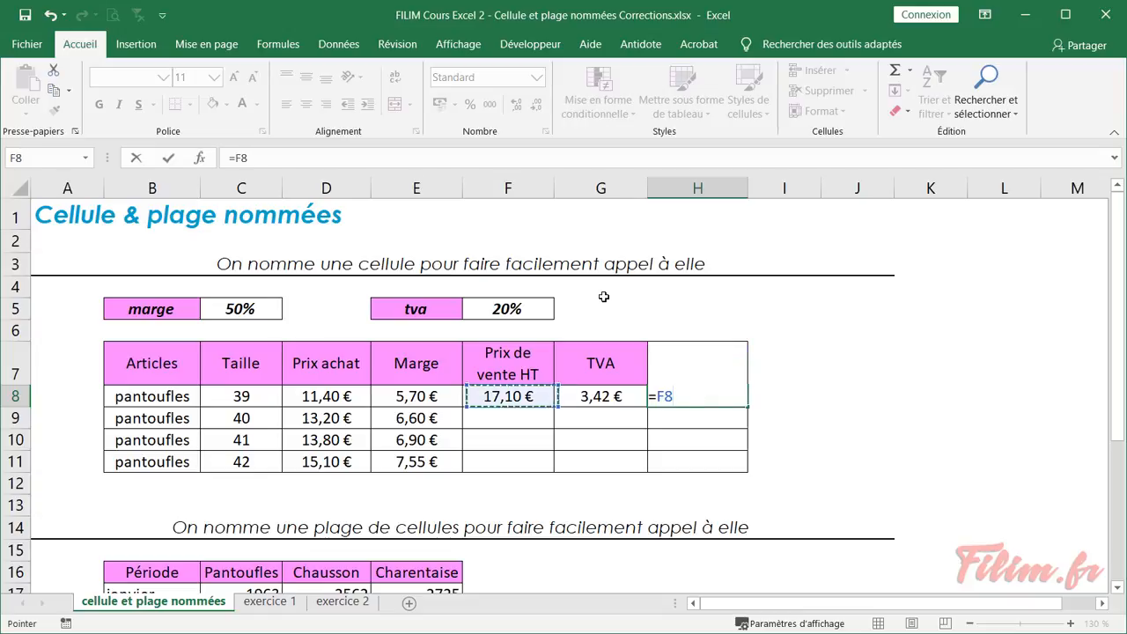
text(+)
key(Left)
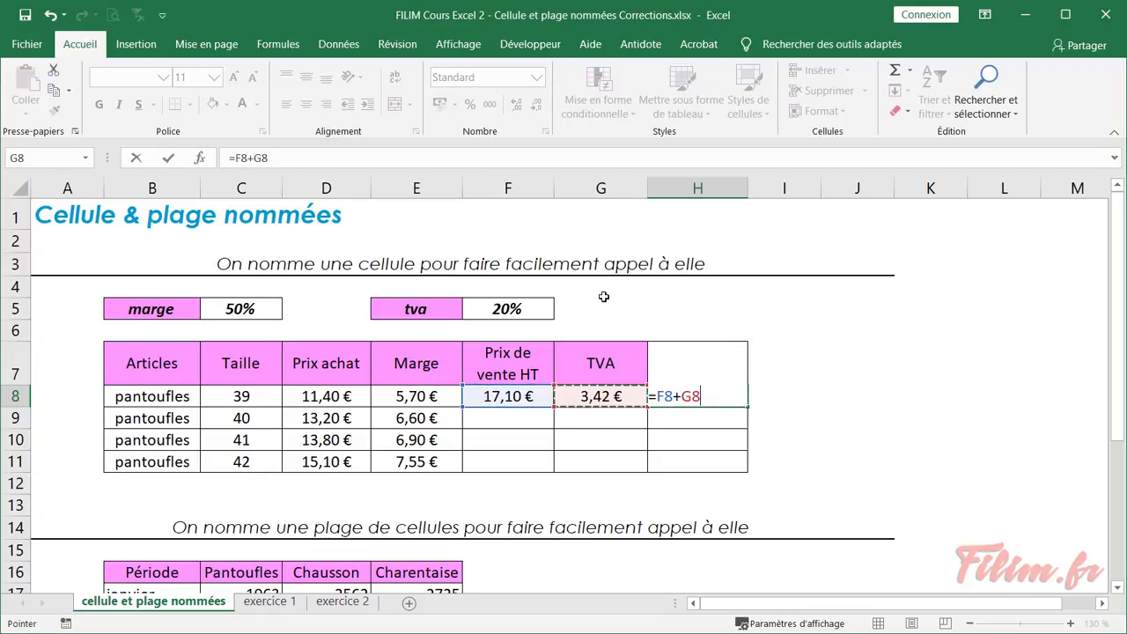
key(Return)
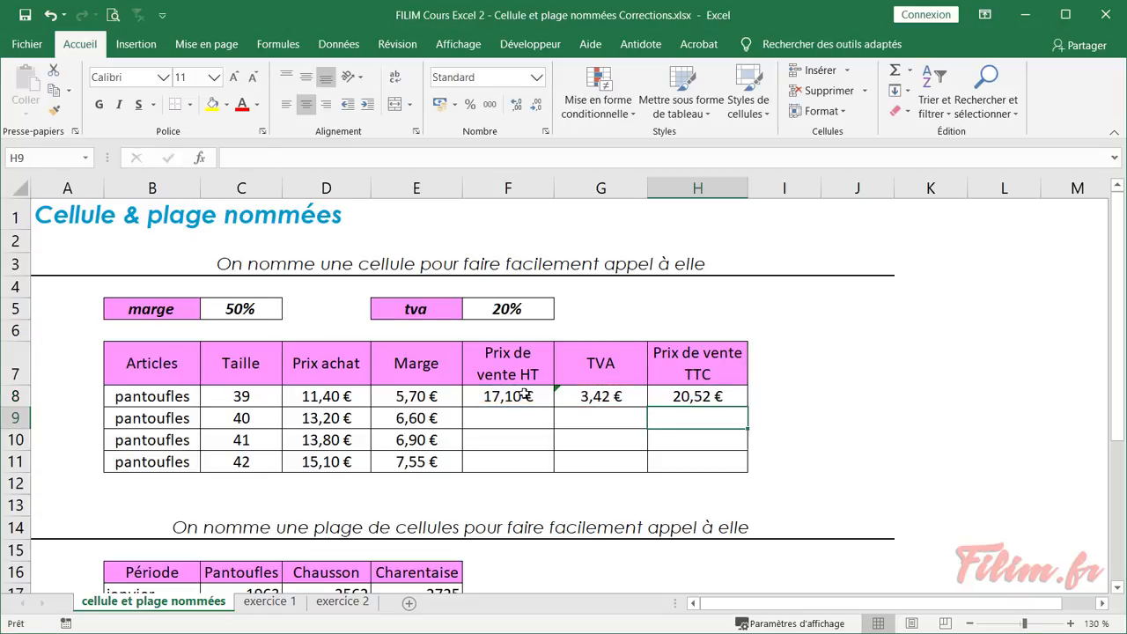
Step: Fill the formulas of F8:H8 down to row 11 for the remaining articles
drag(491, 400, 696, 398)
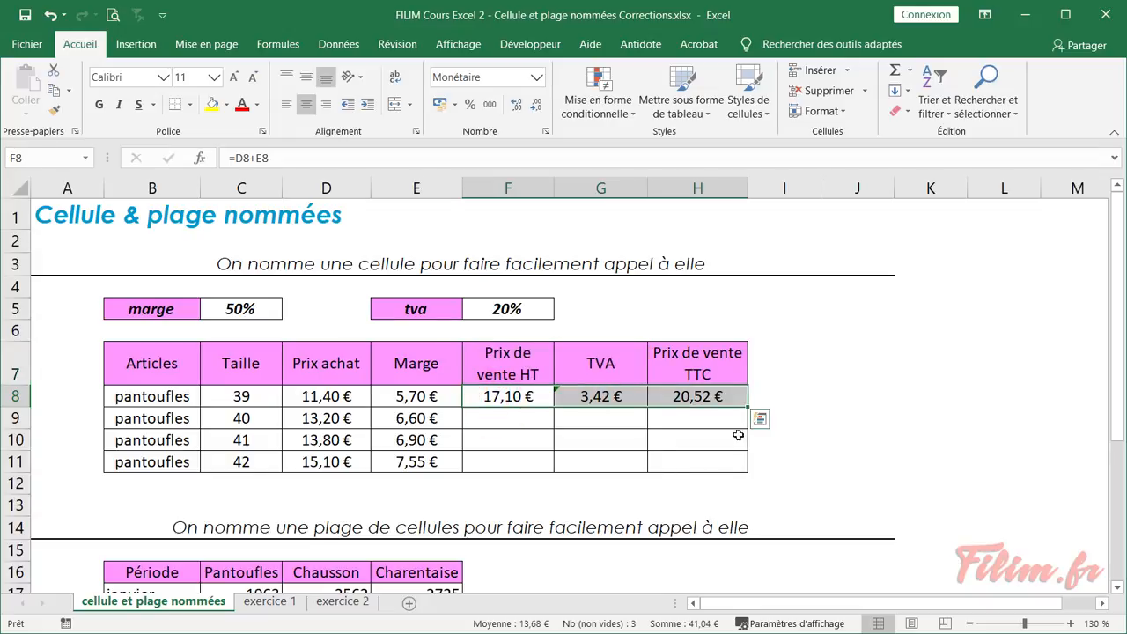
double_click(748, 406)
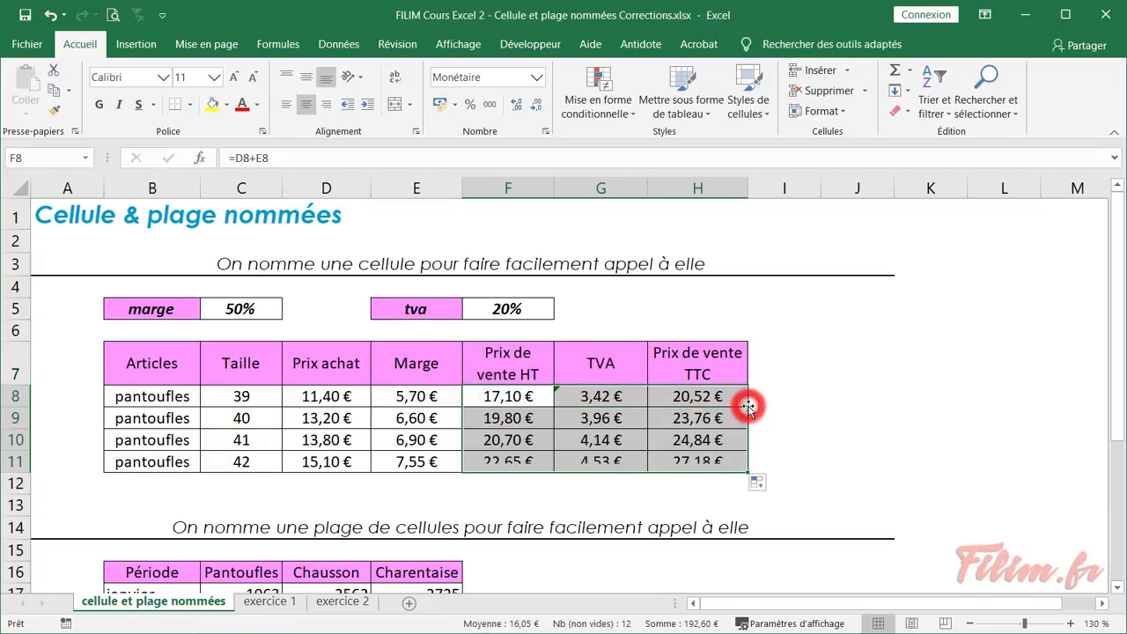
click(822, 391)
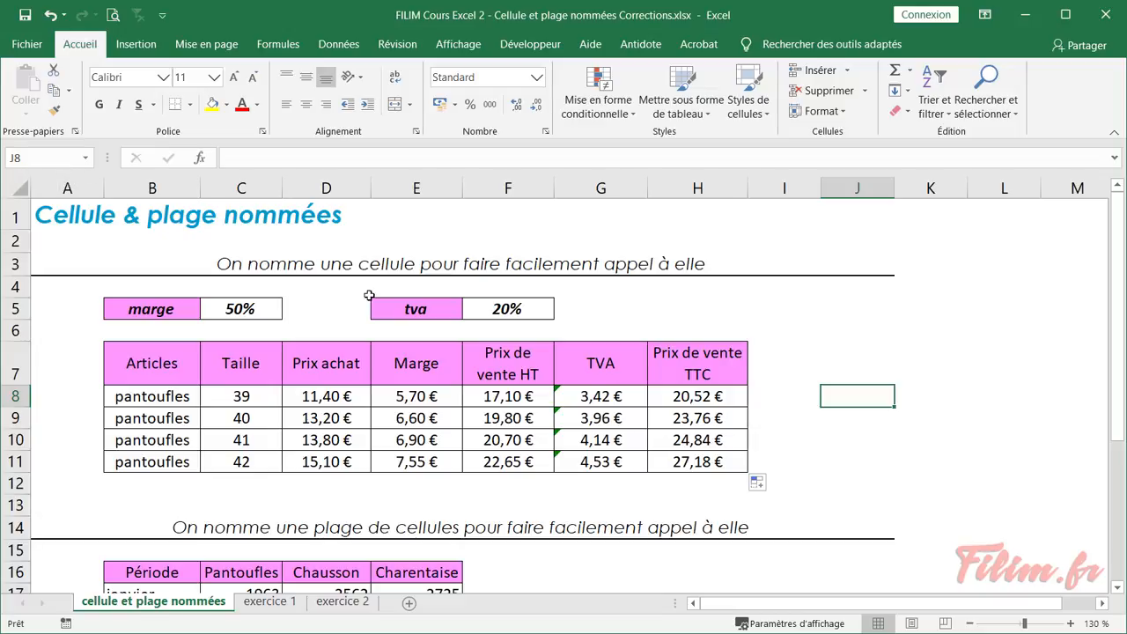
Step: Try summing the Pantoufles figures C17:C28 in cell G20 by selecting the range directly, and clear the cell again
scroll(396, 312, down, 4)
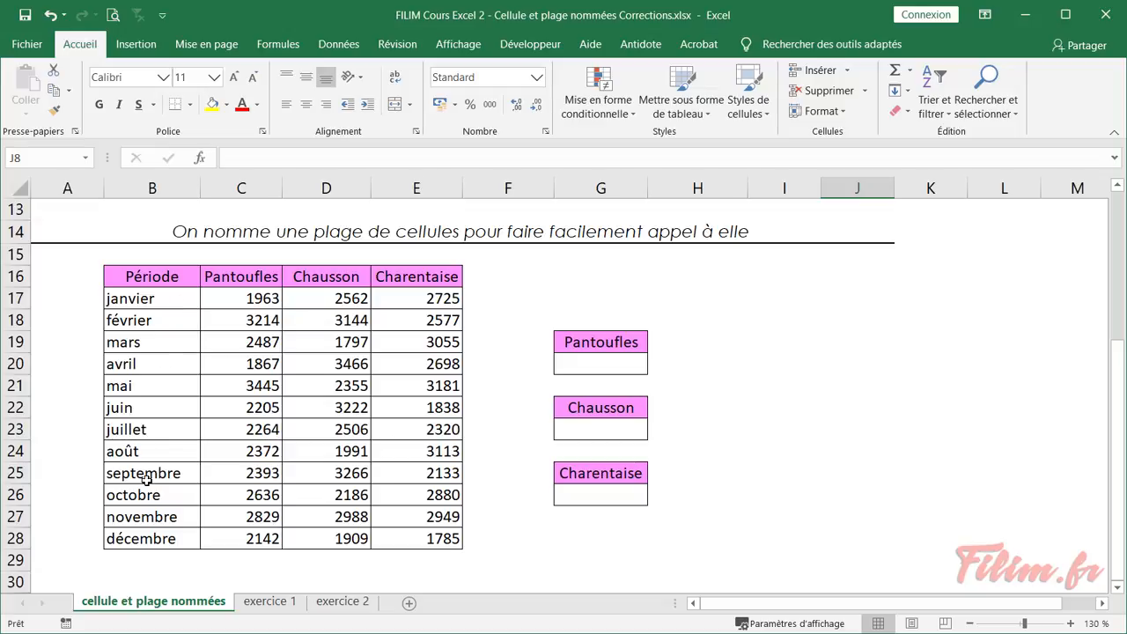
drag(237, 299, 245, 388)
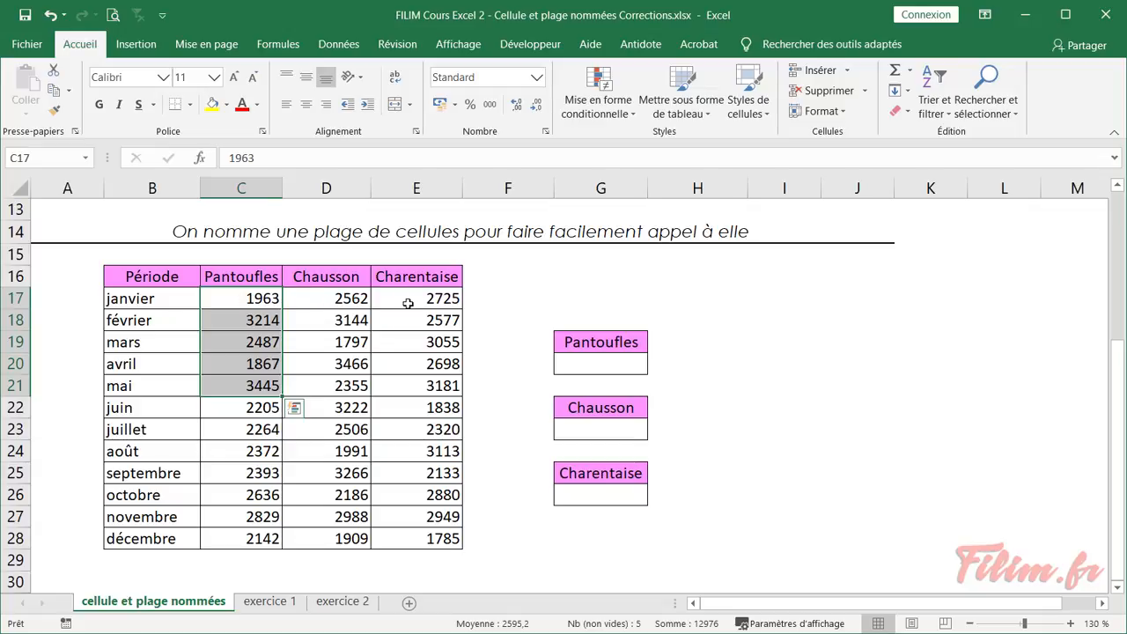
click(587, 366)
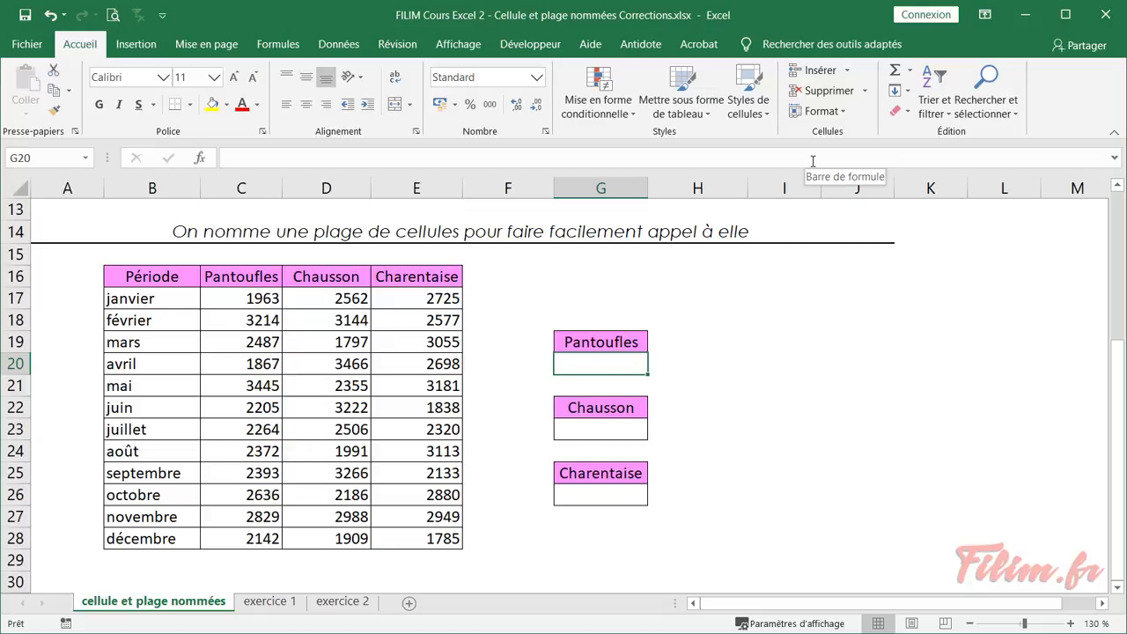
click(895, 71)
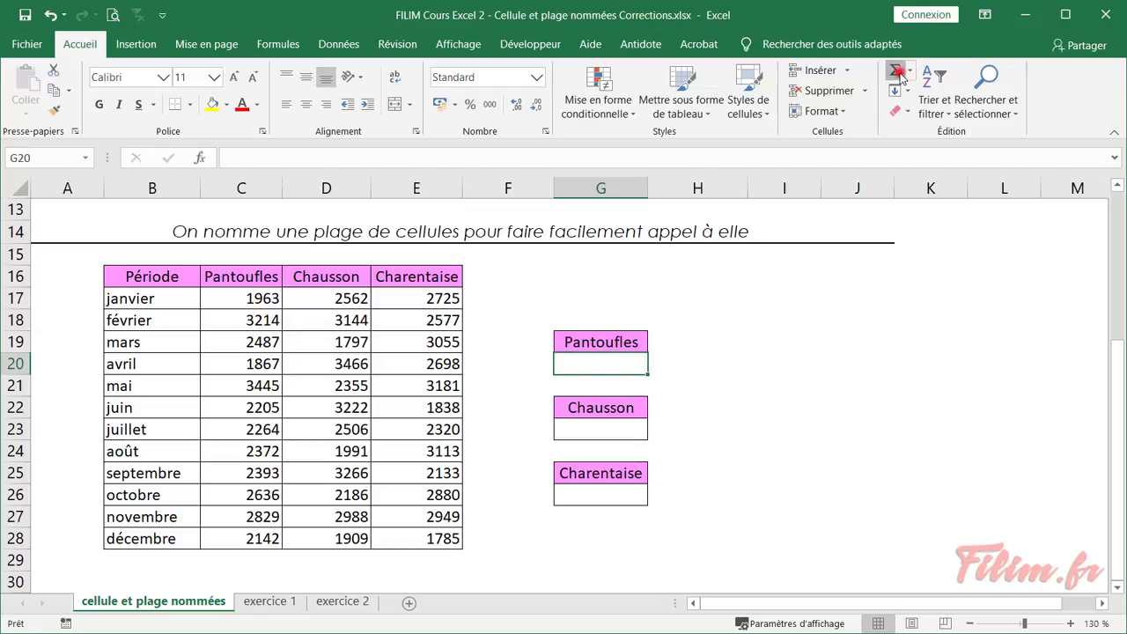
drag(223, 296, 212, 531)
key(Return)
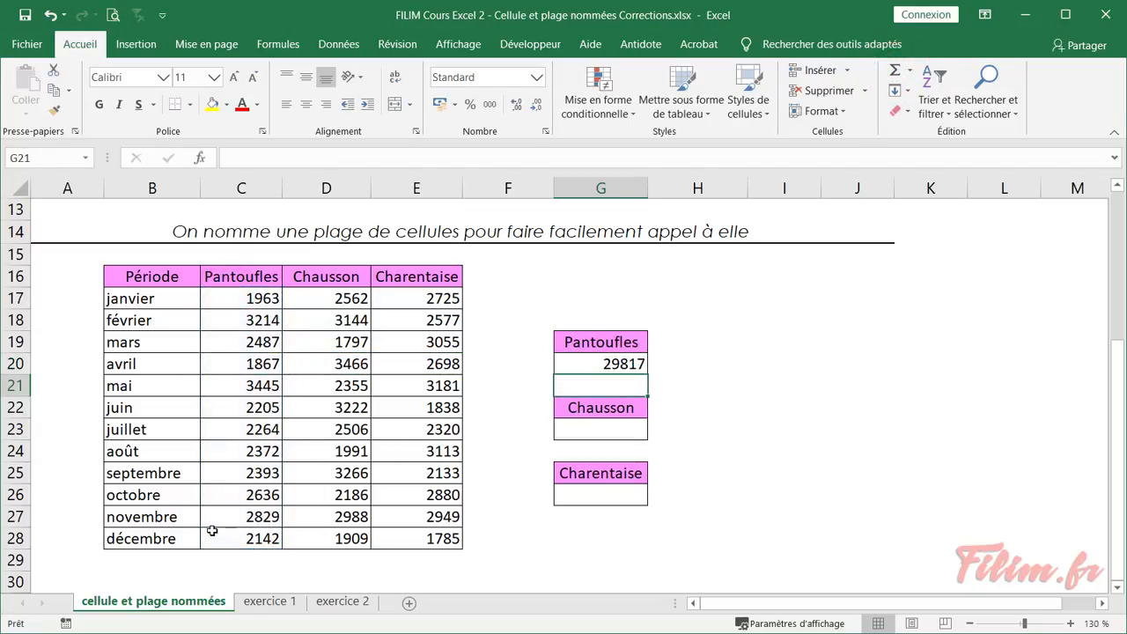
key(Up)
key(Delete)
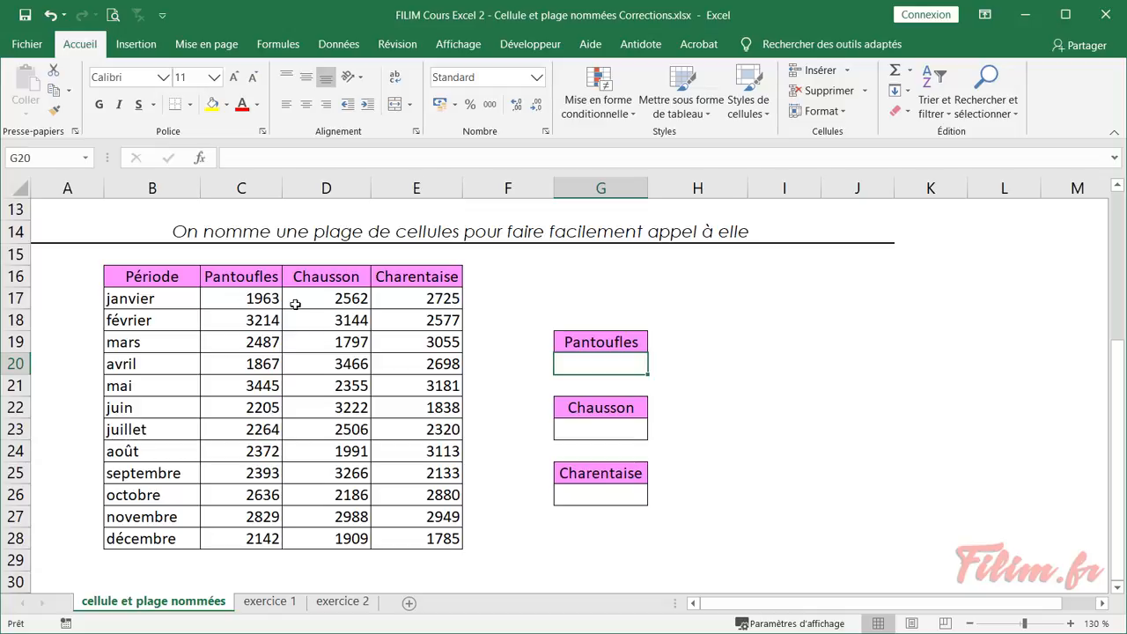
Step: Name the Pantoufles figures C17:C28 pantoufle by replacing the displayed cell address
click(219, 297)
drag(220, 296, 231, 534)
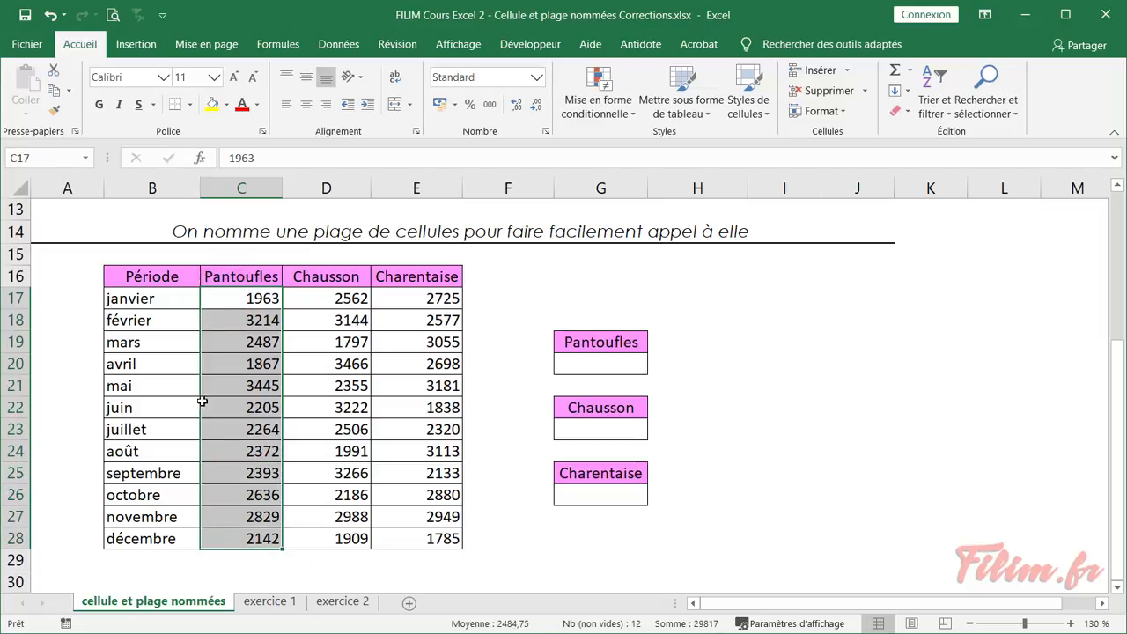
click(47, 162)
text(pan)
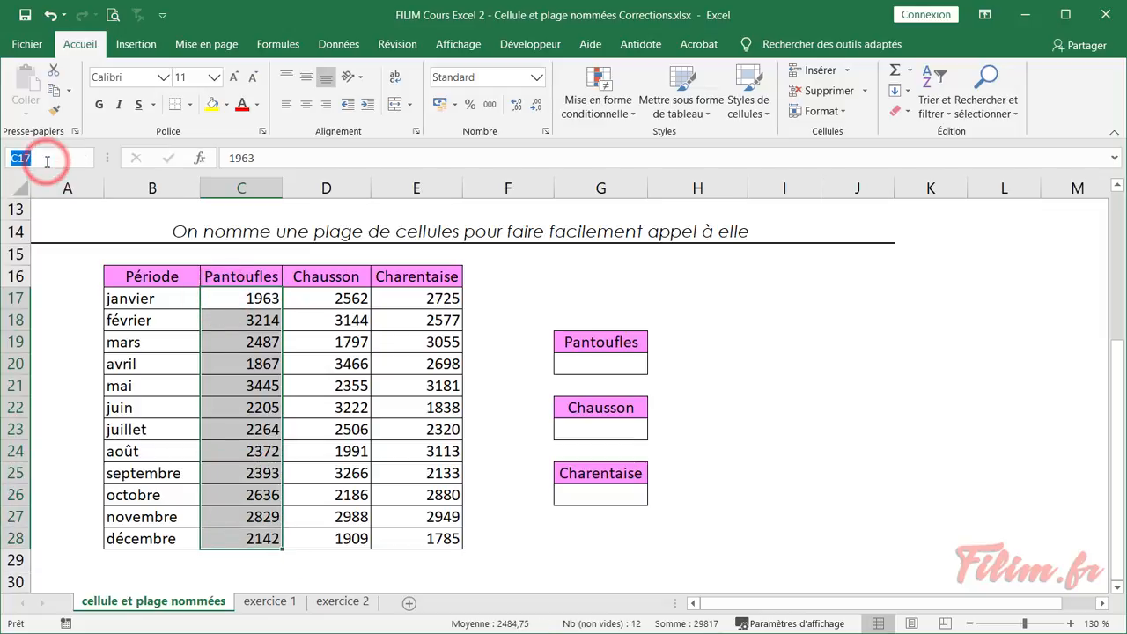
text(toufle)
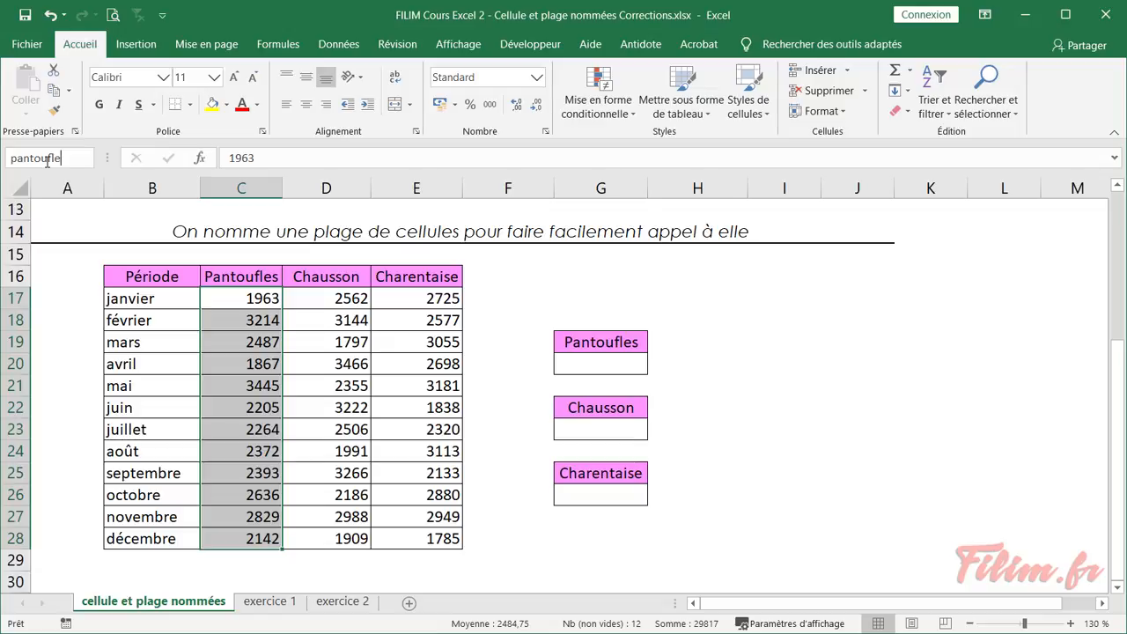
key(Return)
Step: Name the Chausson figures D17:D28 chausson by replacing the displayed cell address
drag(341, 294, 312, 538)
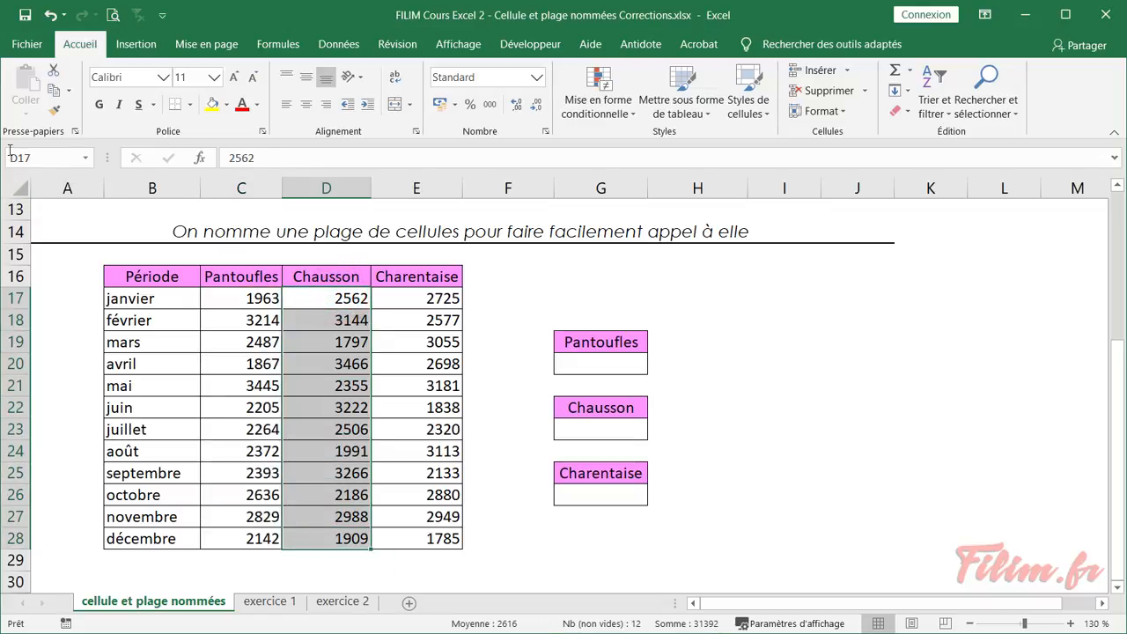
click(18, 158)
text(chausson)
key(Return)
Step: Name the Charentaise figures E17:E28 charentaise by replacing the displayed cell address
drag(393, 297, 436, 538)
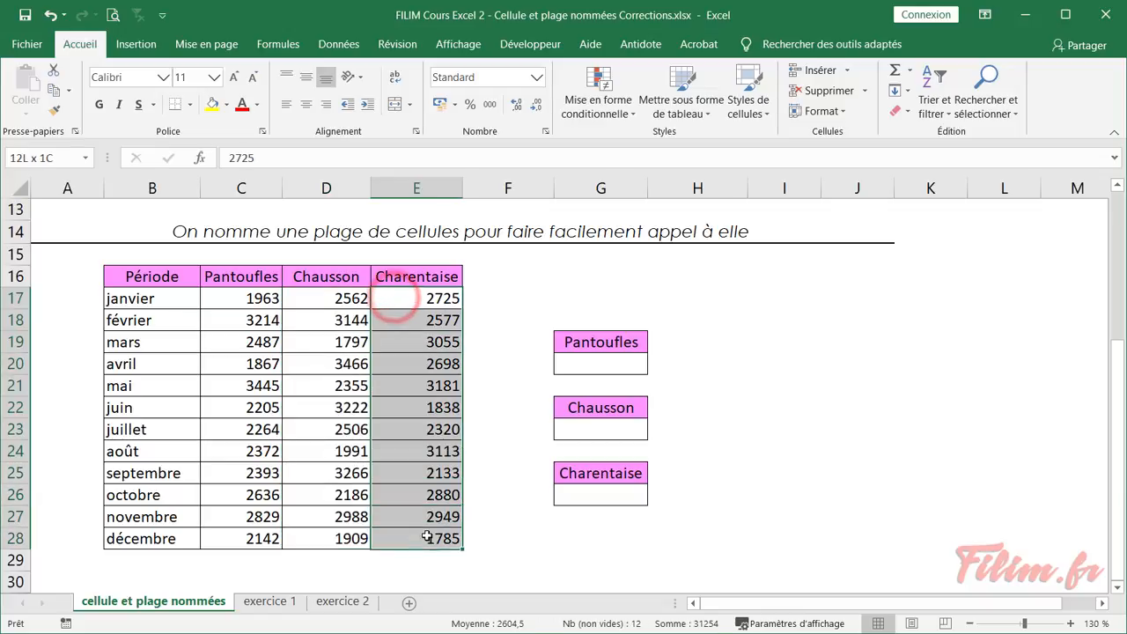
click(46, 157)
text(charentaise)
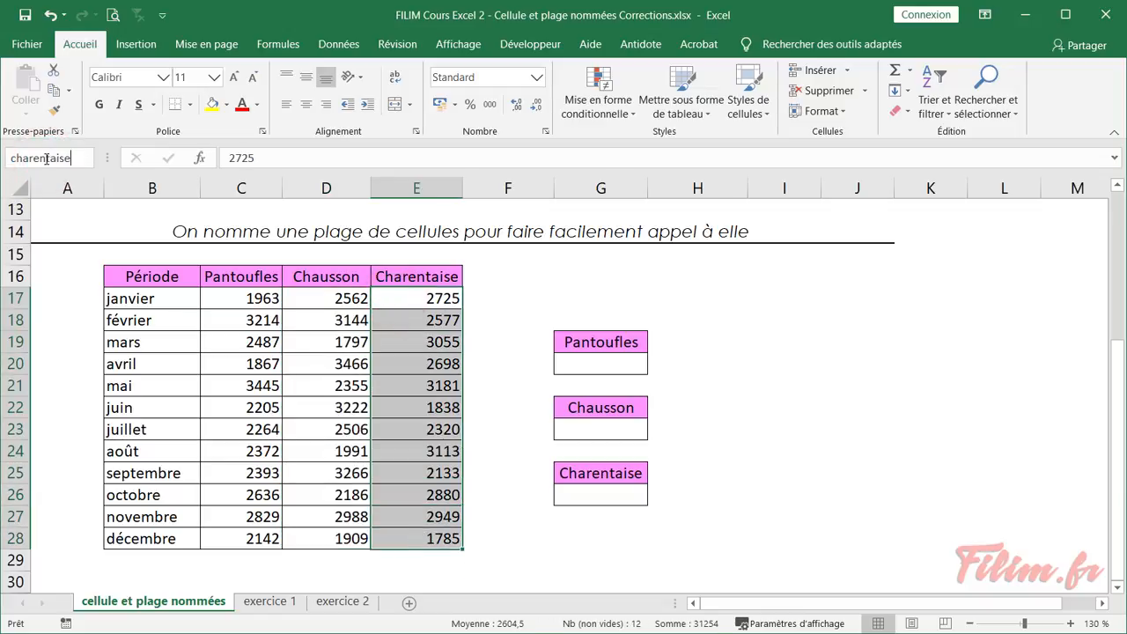
key(Return)
Step: Check which cells the names charentaise, pantoufle and chausson cover by choosing each from the list of defined names
click(155, 380)
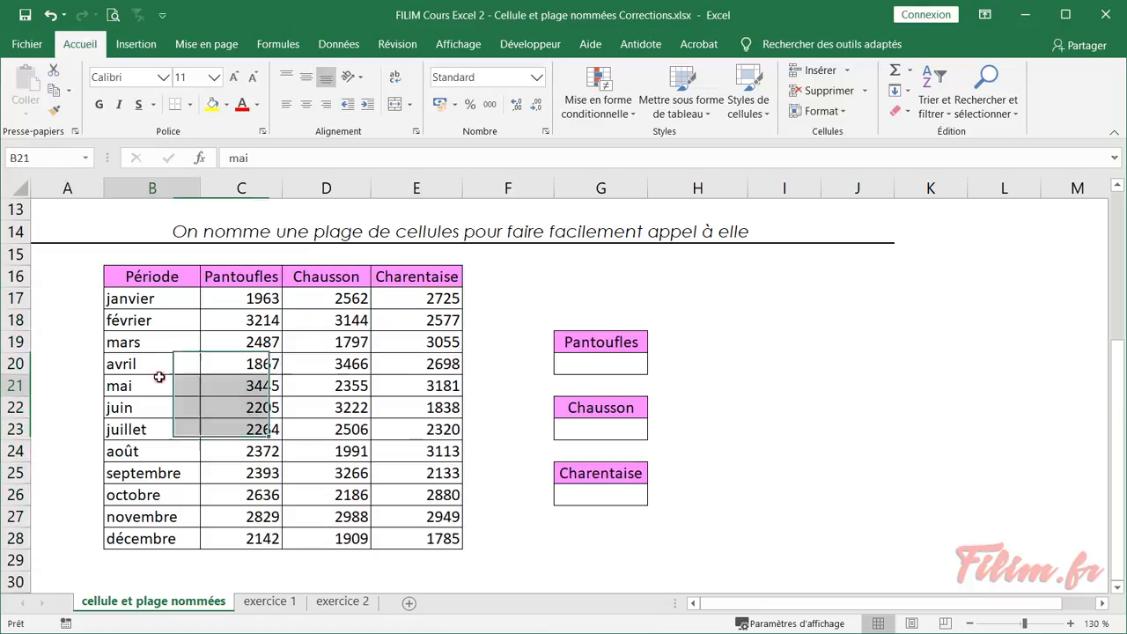
click(679, 289)
click(640, 274)
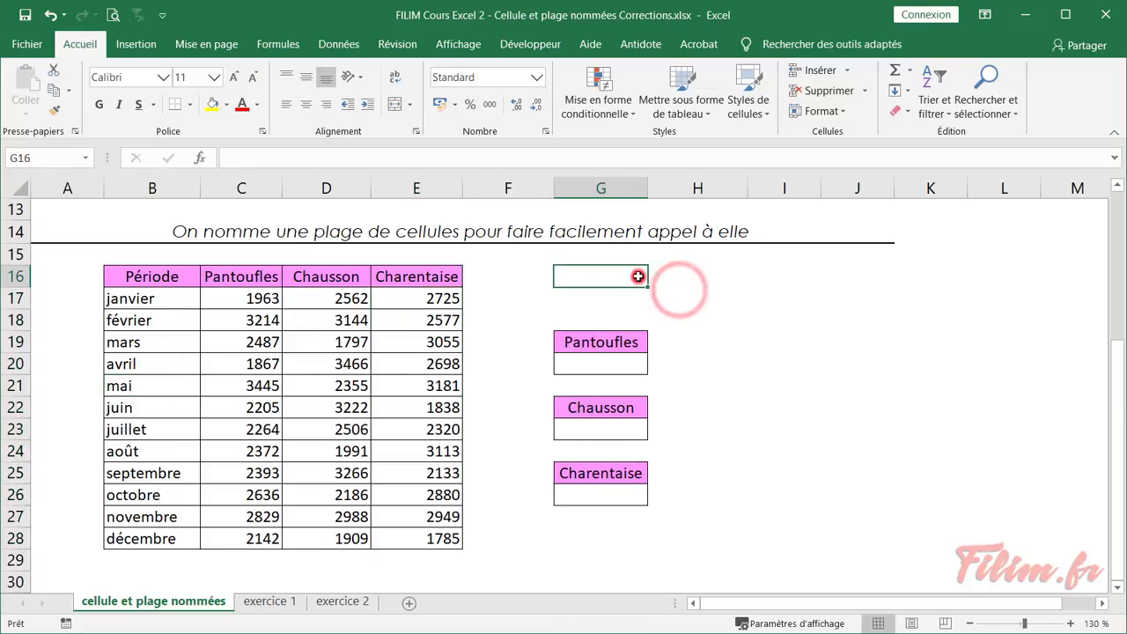
click(86, 158)
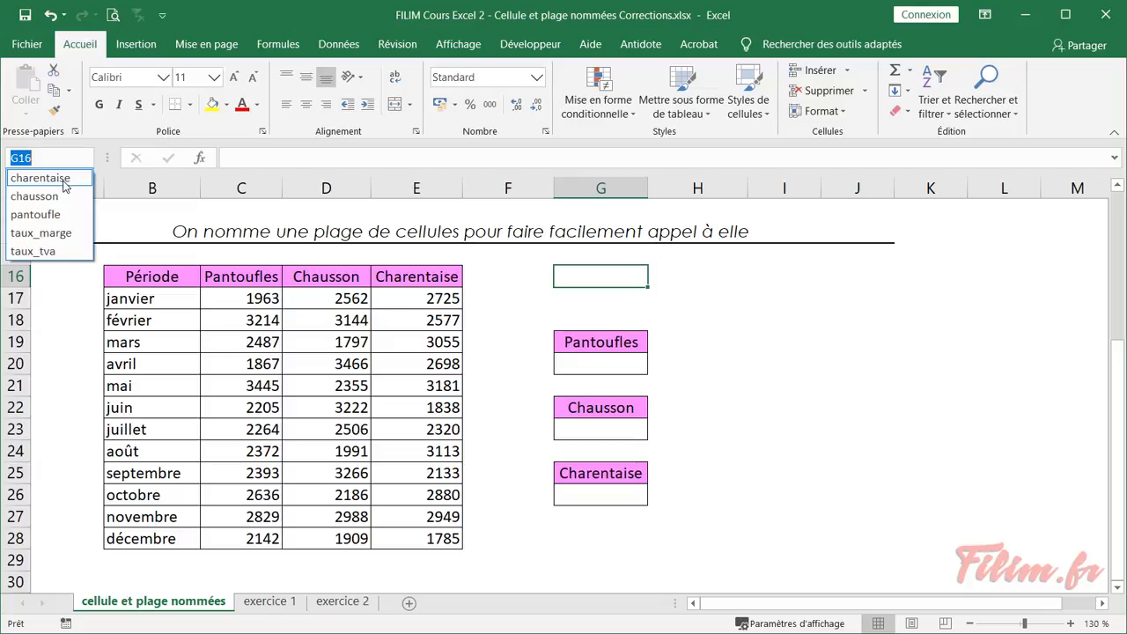
click(64, 184)
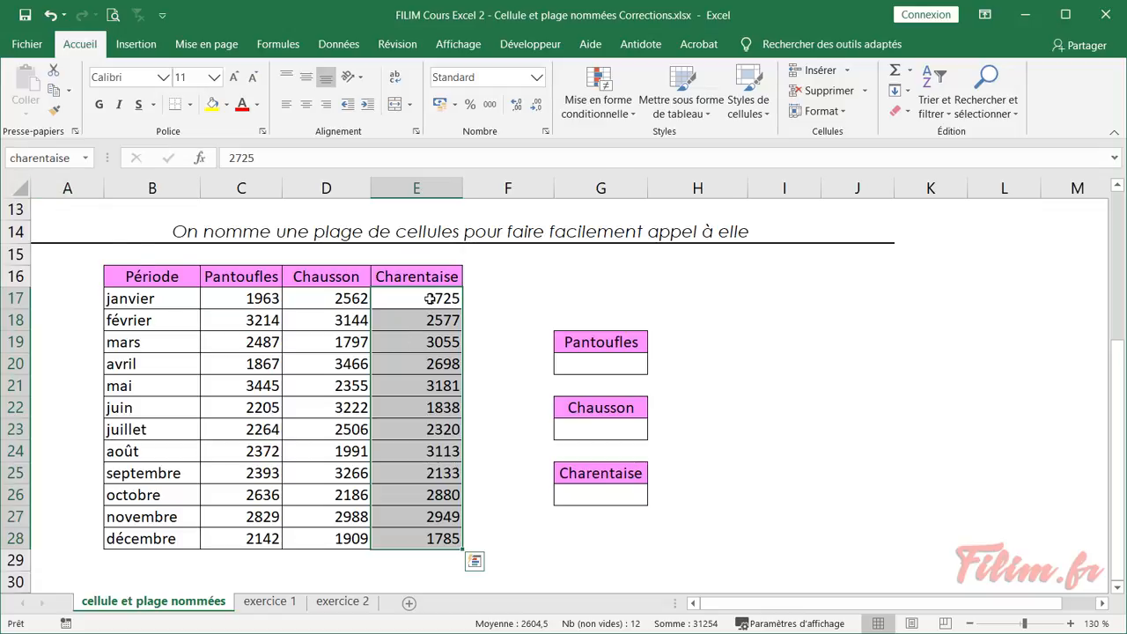
click(85, 157)
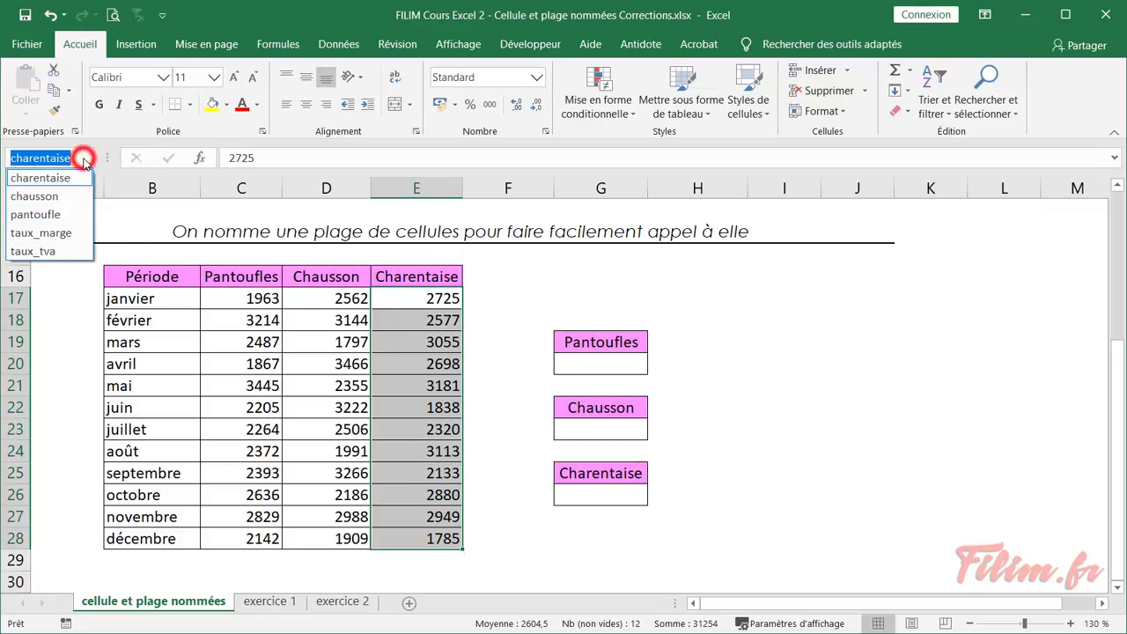
click(56, 217)
click(84, 157)
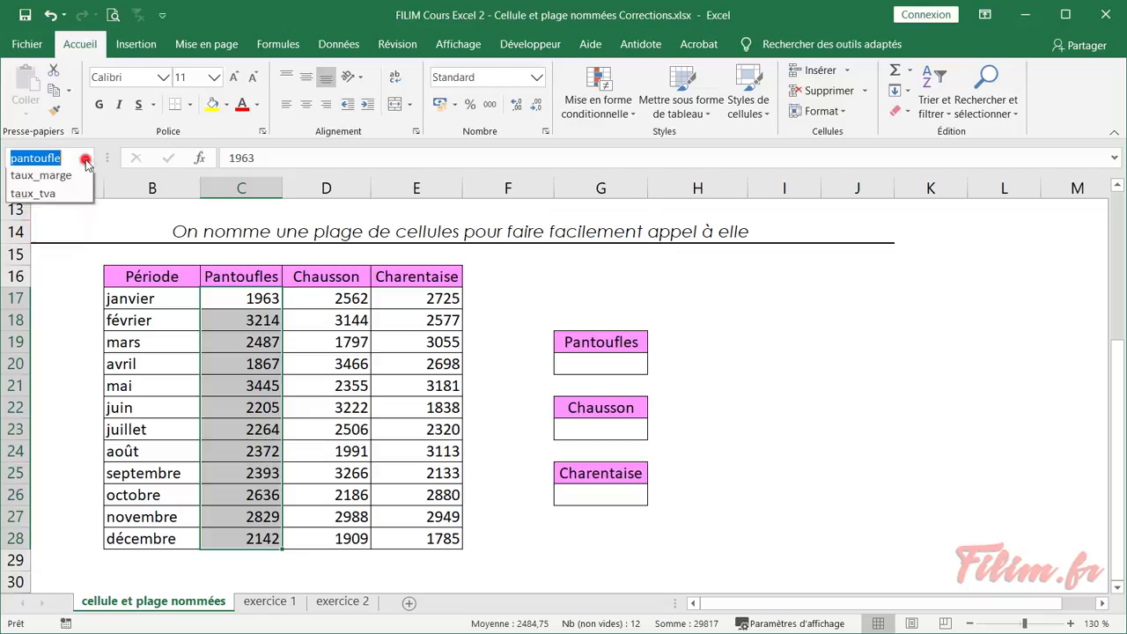
click(70, 196)
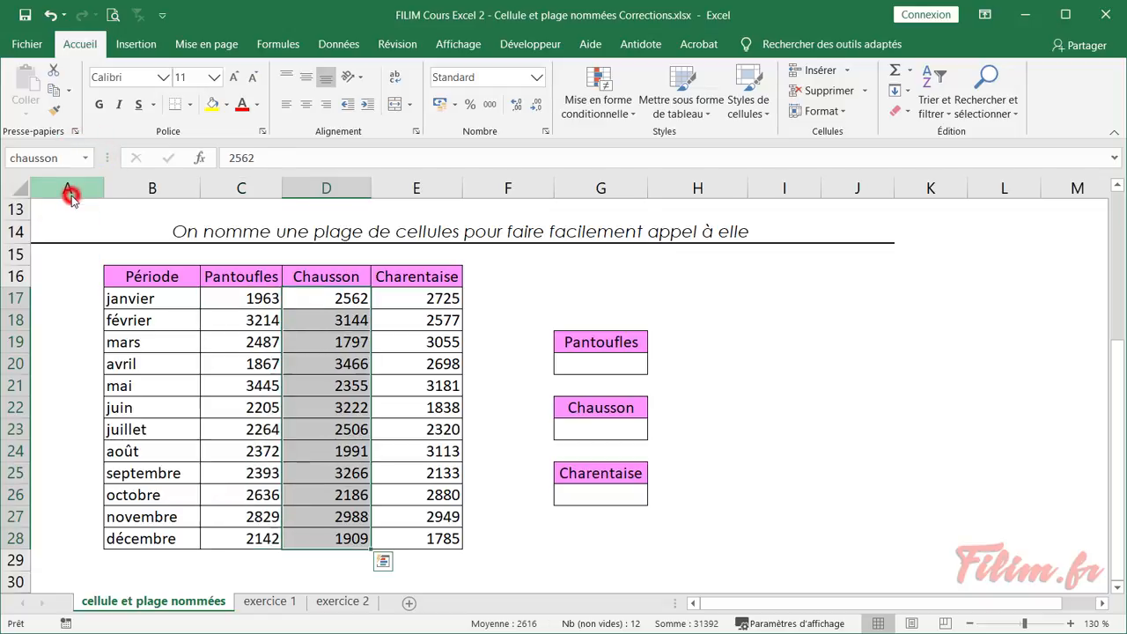
click(85, 158)
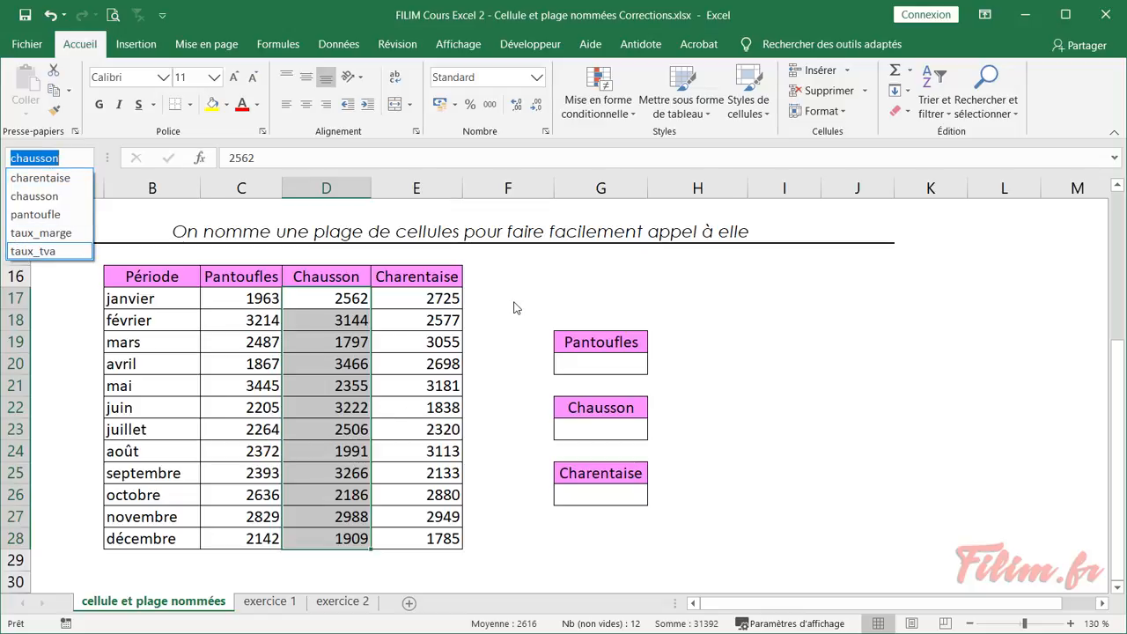
click(607, 372)
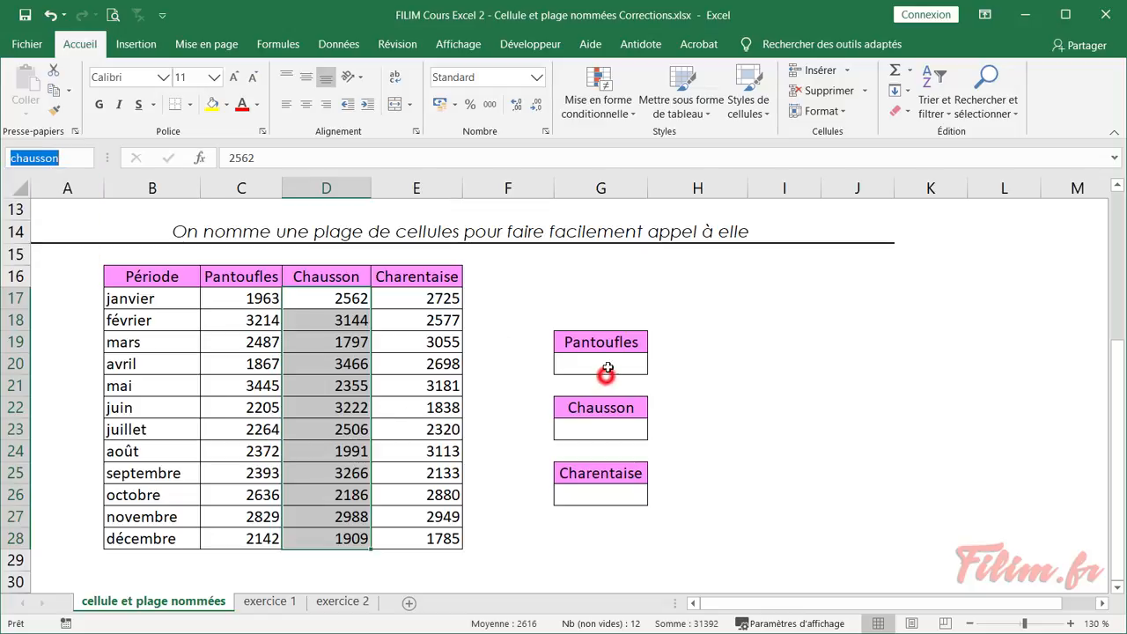
Step: Total the Pantoufles figures in G20 with the SOMME function applied to the named range pantoufle
click(612, 364)
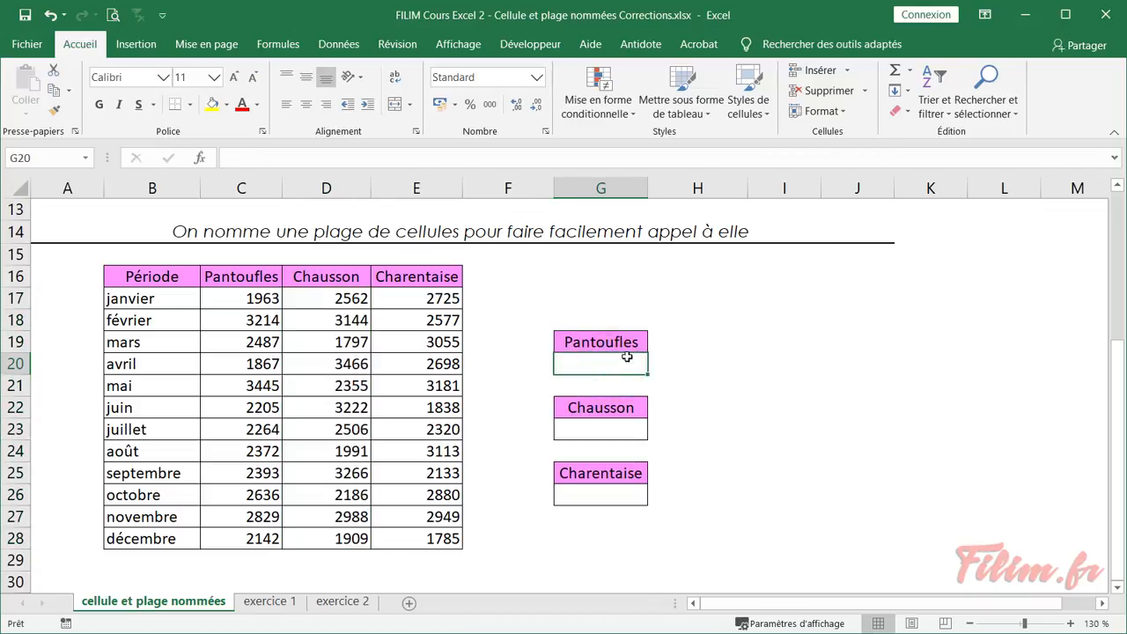
click(615, 361)
click(896, 71)
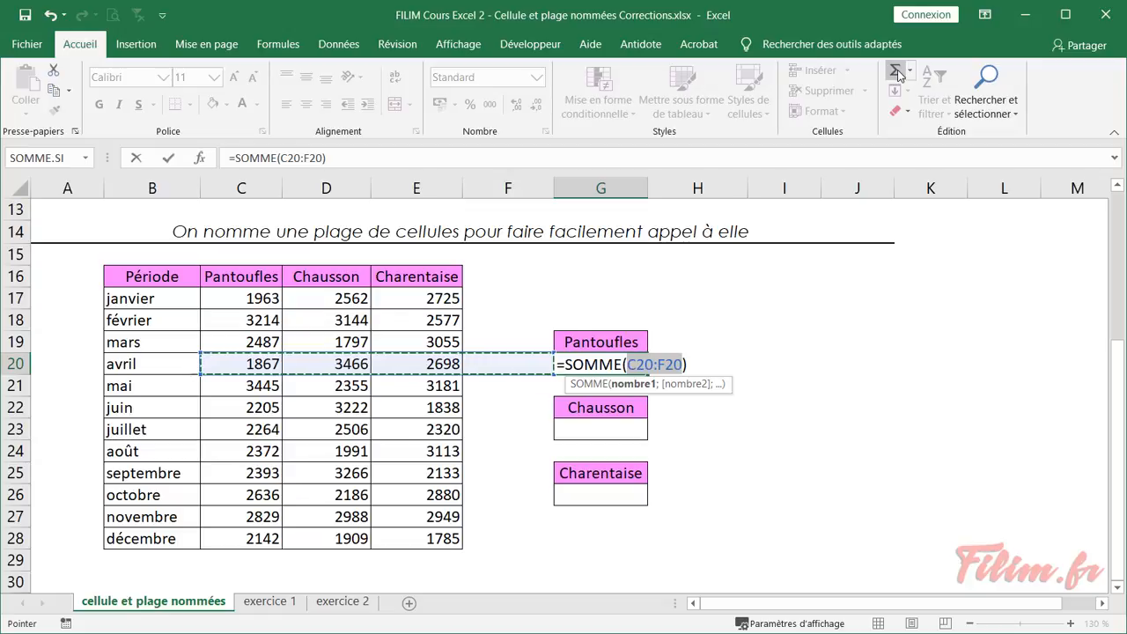
key(F3)
key(Down)
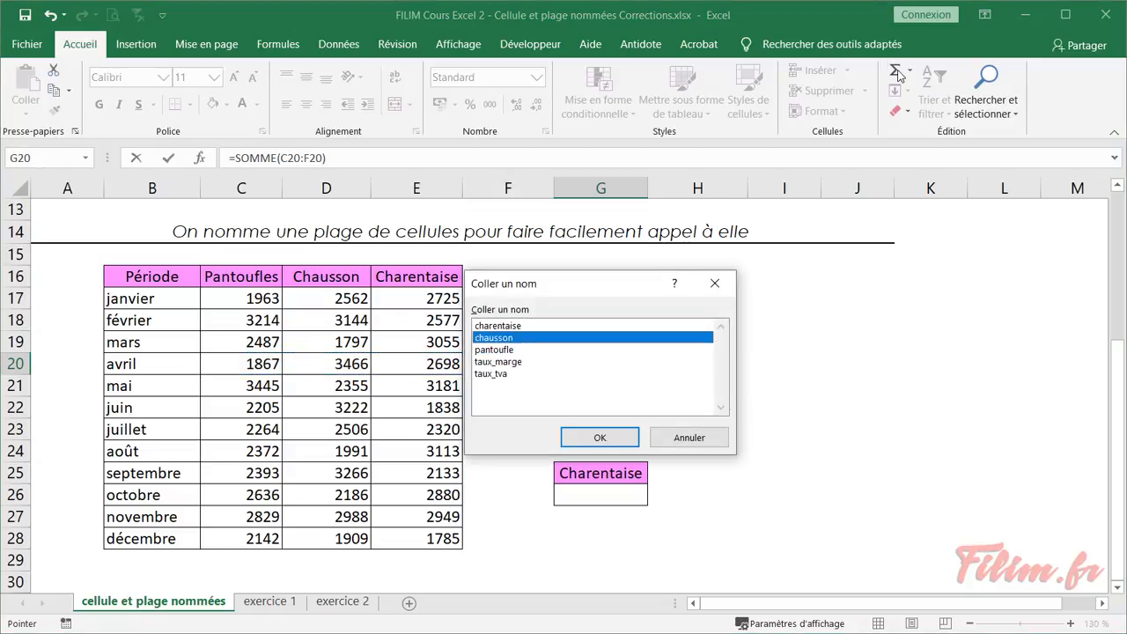
key(Down)
key(Return)
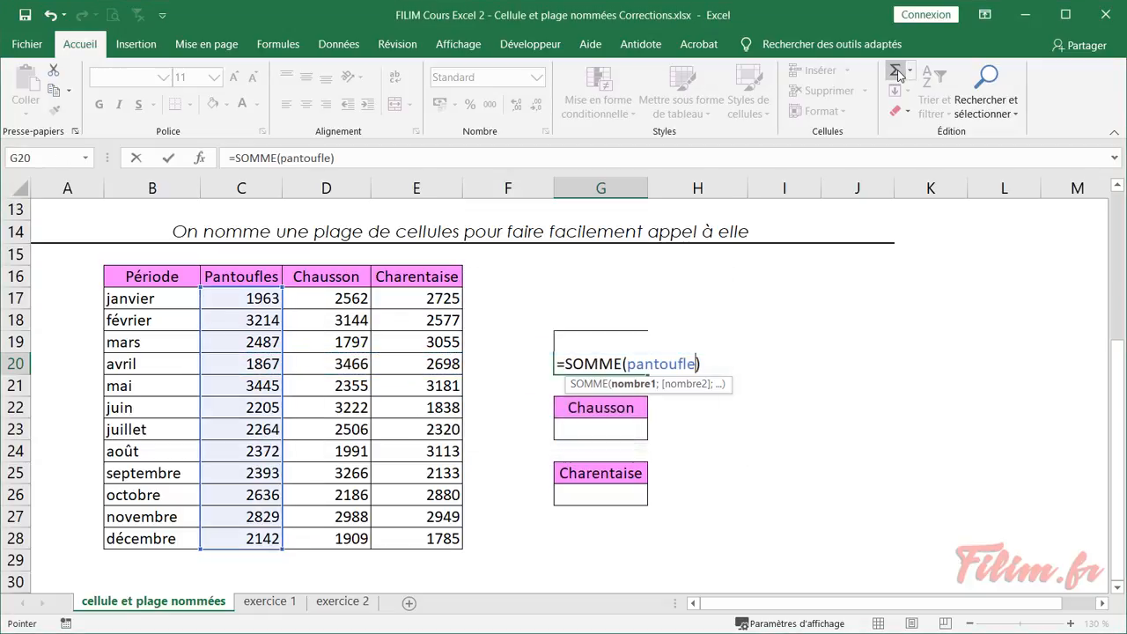
key(Return)
Step: Total the Chausson figures in G23 with an automatic sum of the named range chausson
key(Down)
key(Down)
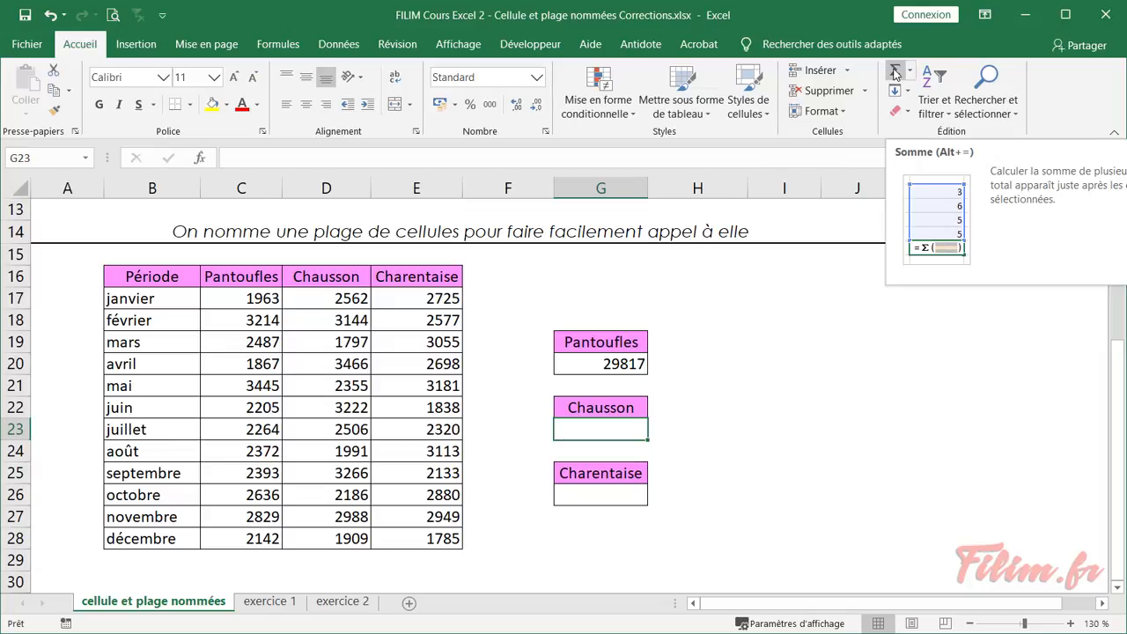
click(592, 428)
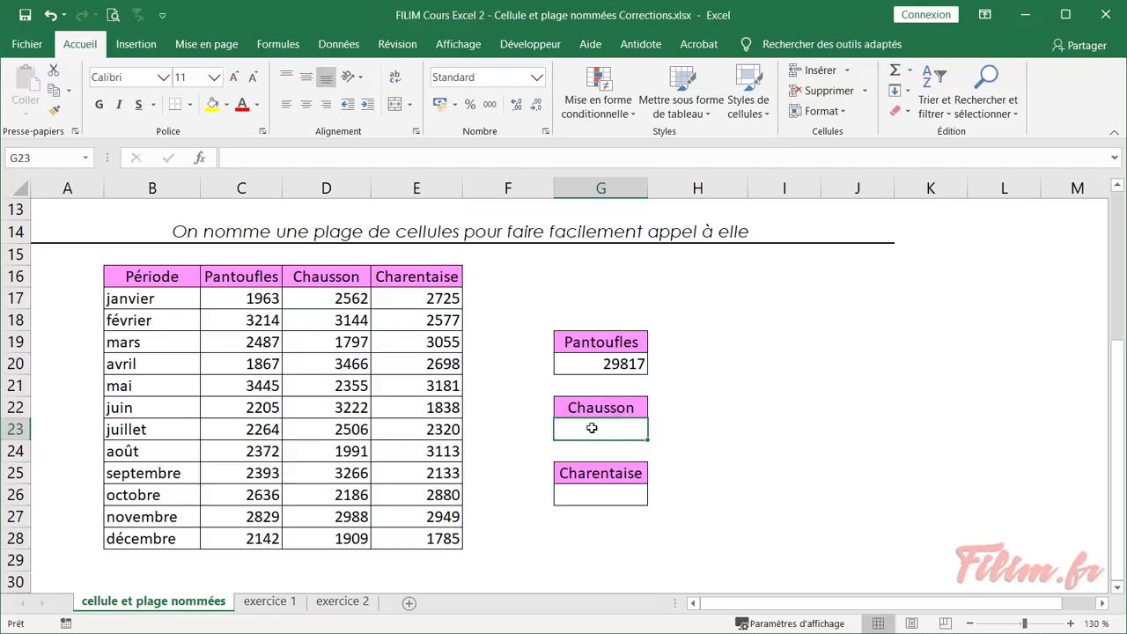
key(alt+=)
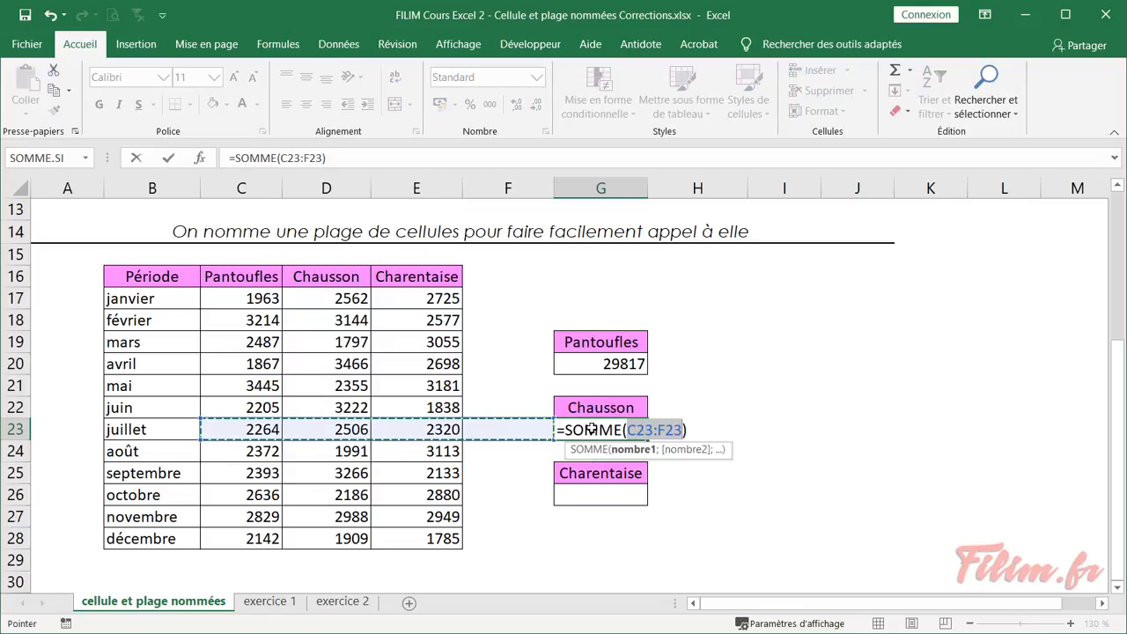
key(F3)
key(Down)
key(Down)
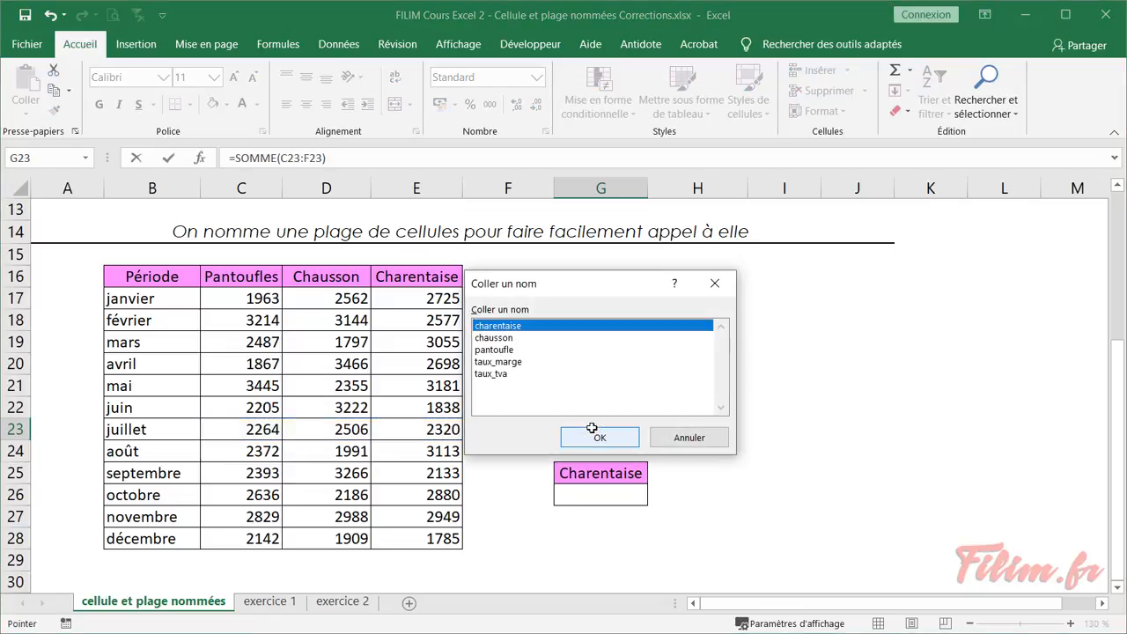
click(599, 438)
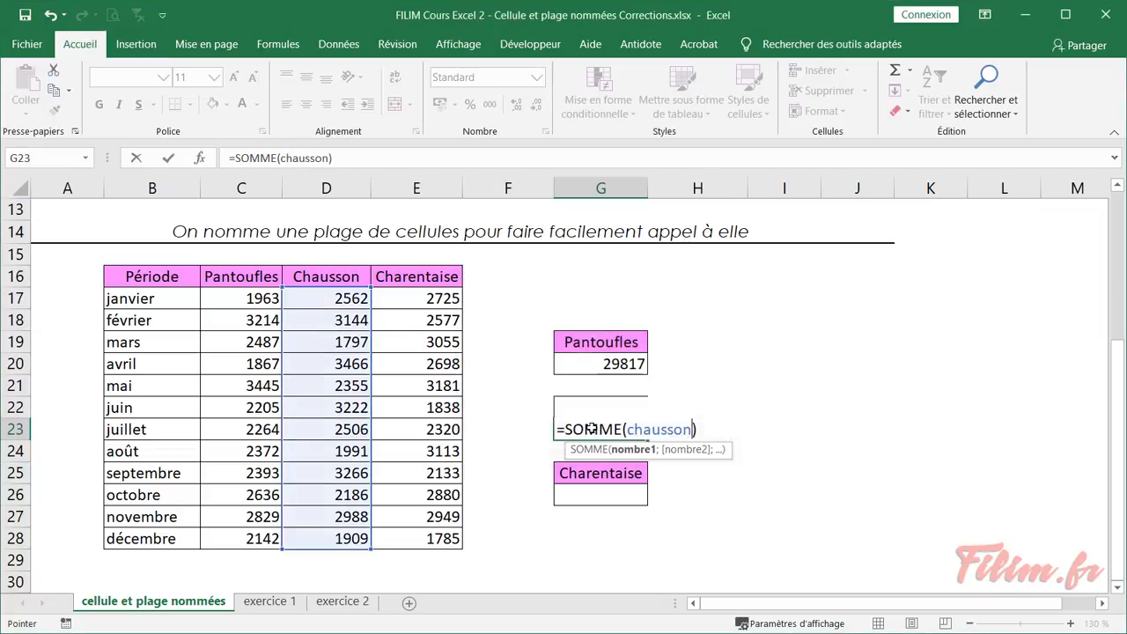
key(Return)
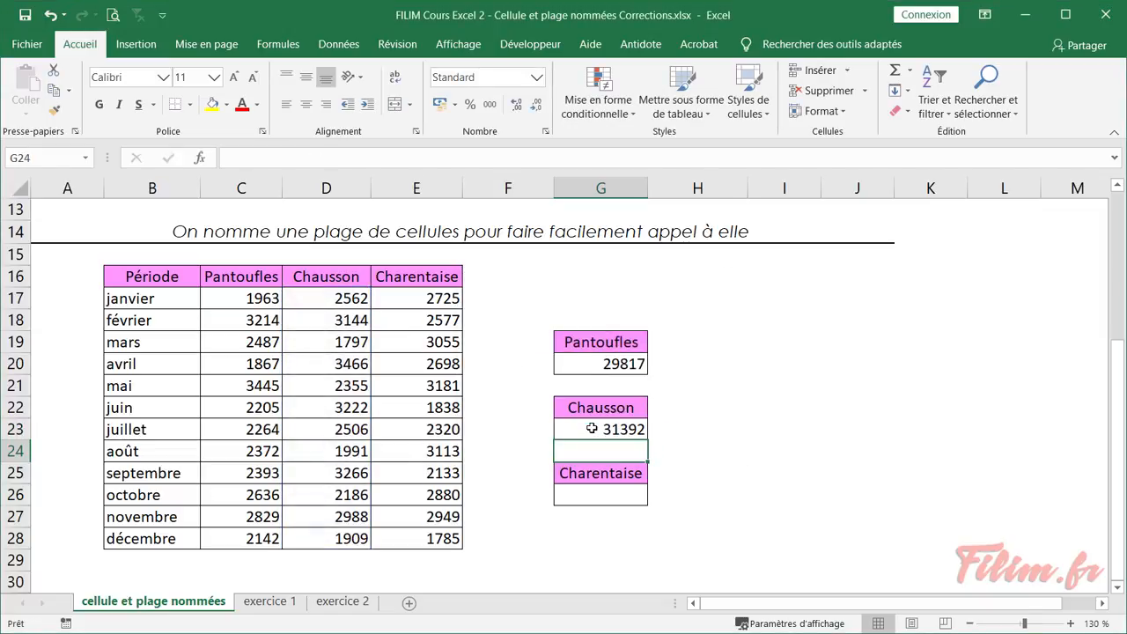
Step: Total the named range charentaise in G26 with SOMME, and select E17:E28 to check the result against their sum
key(Down)
key(Down)
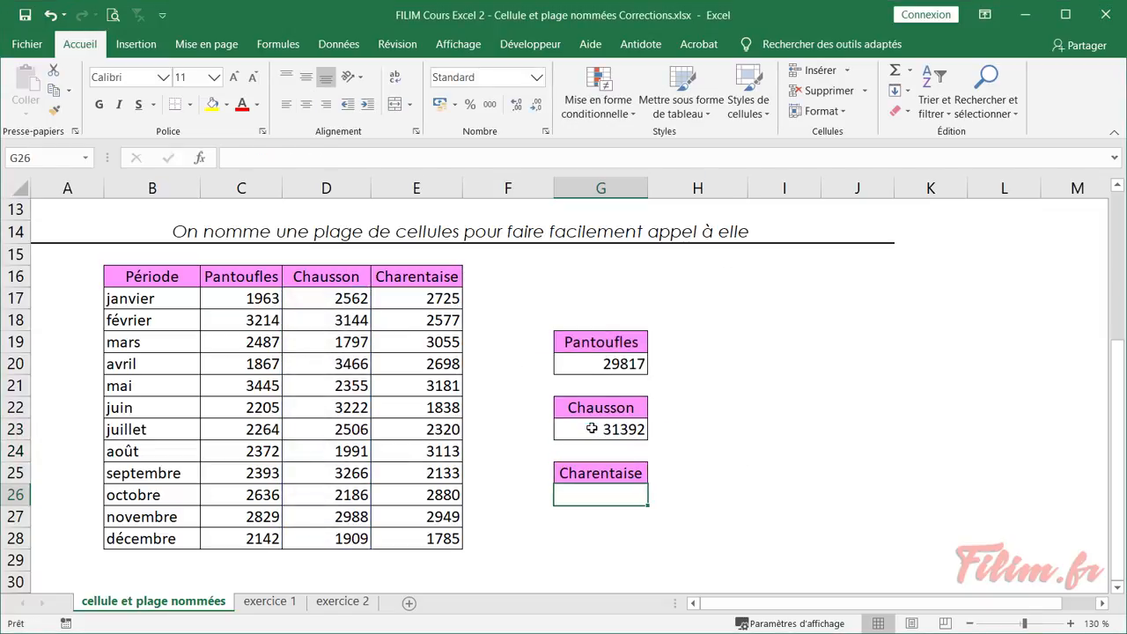
key(alt+equal)
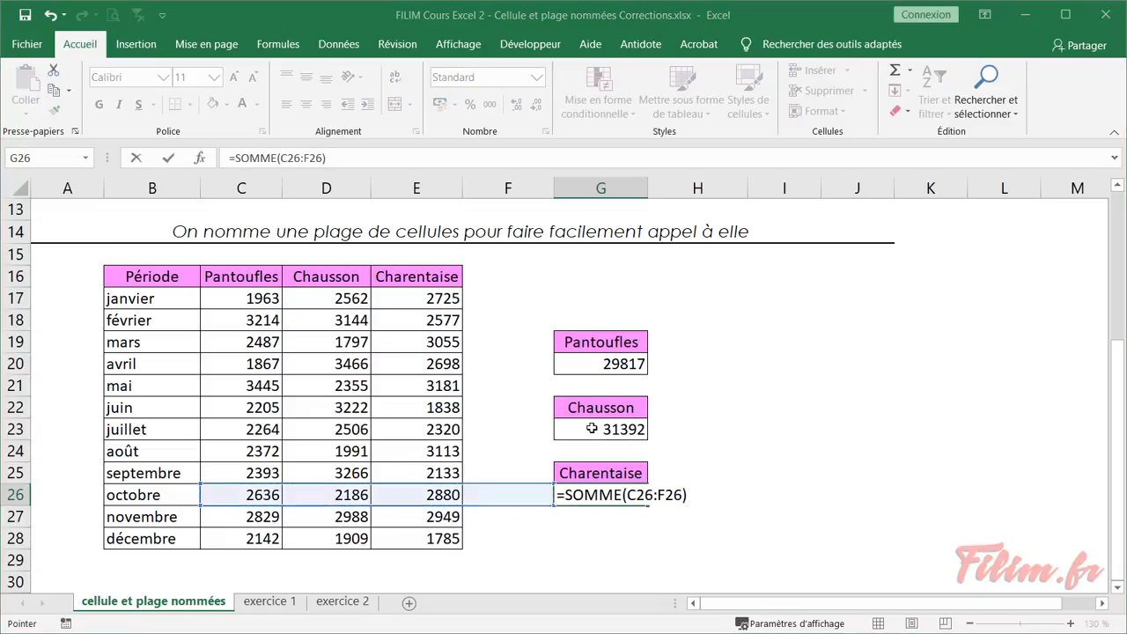
key(F3)
key(Down)
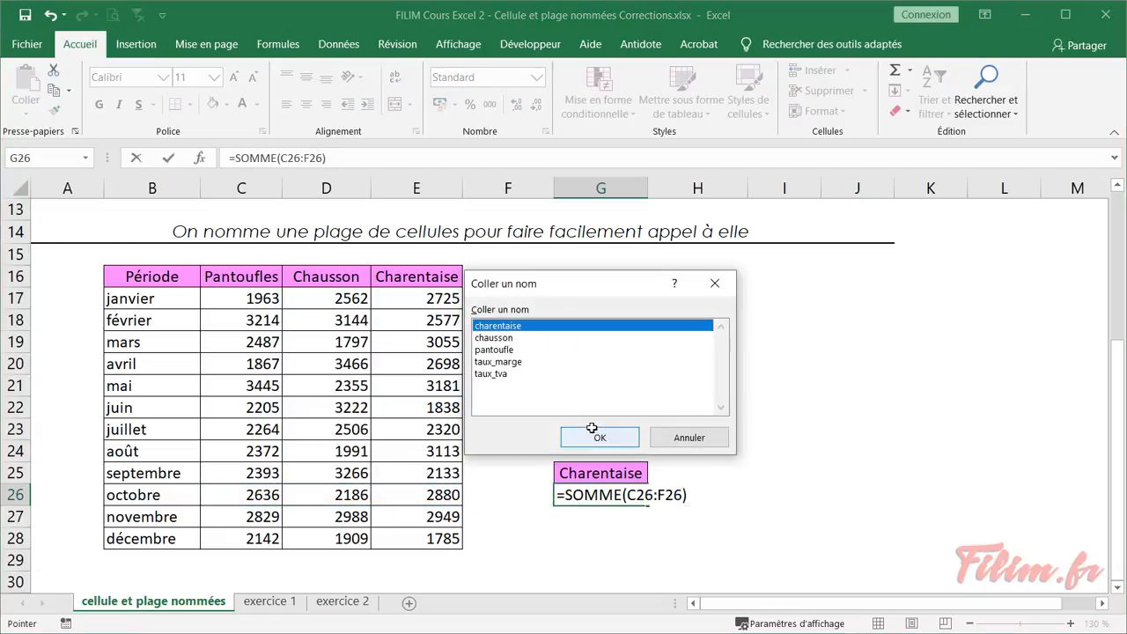
click(591, 428)
key(Return)
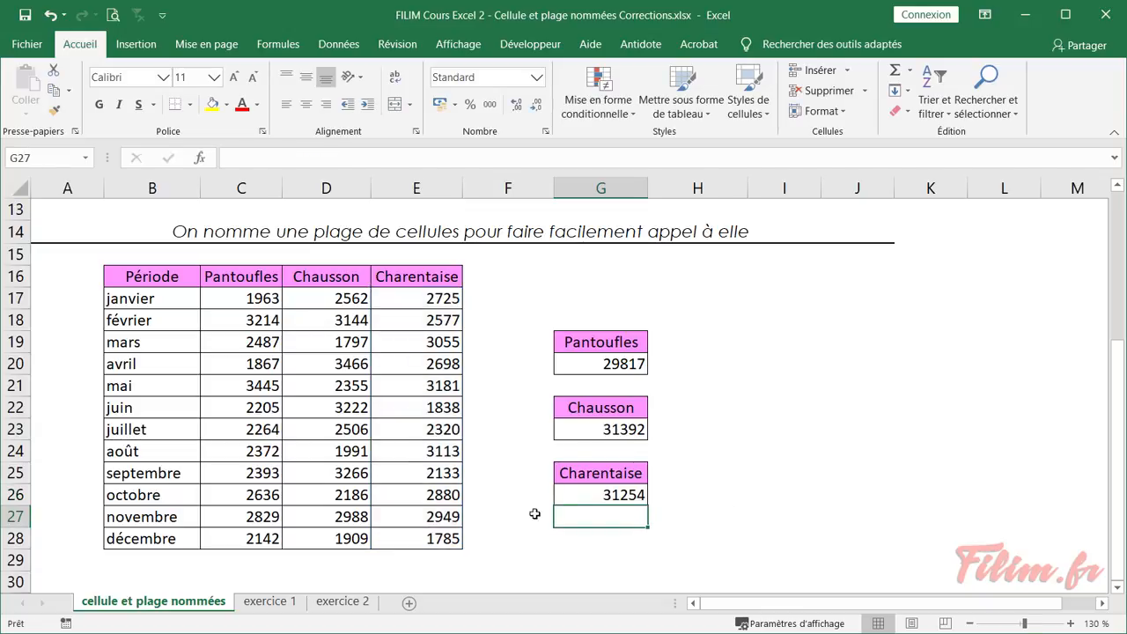
drag(400, 305, 421, 539)
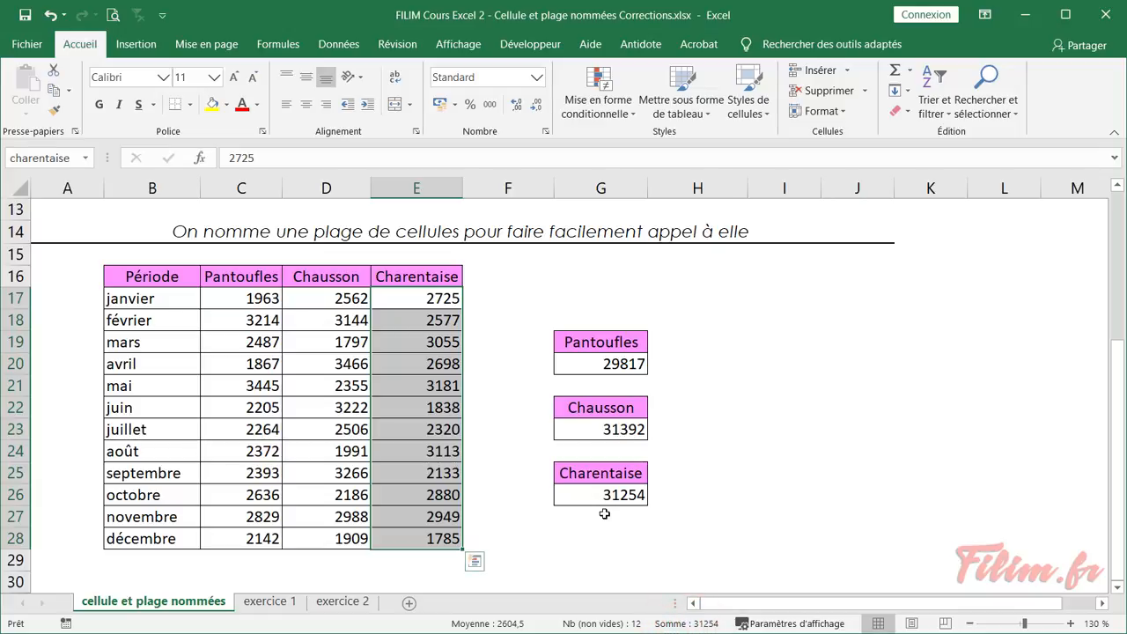
click(684, 412)
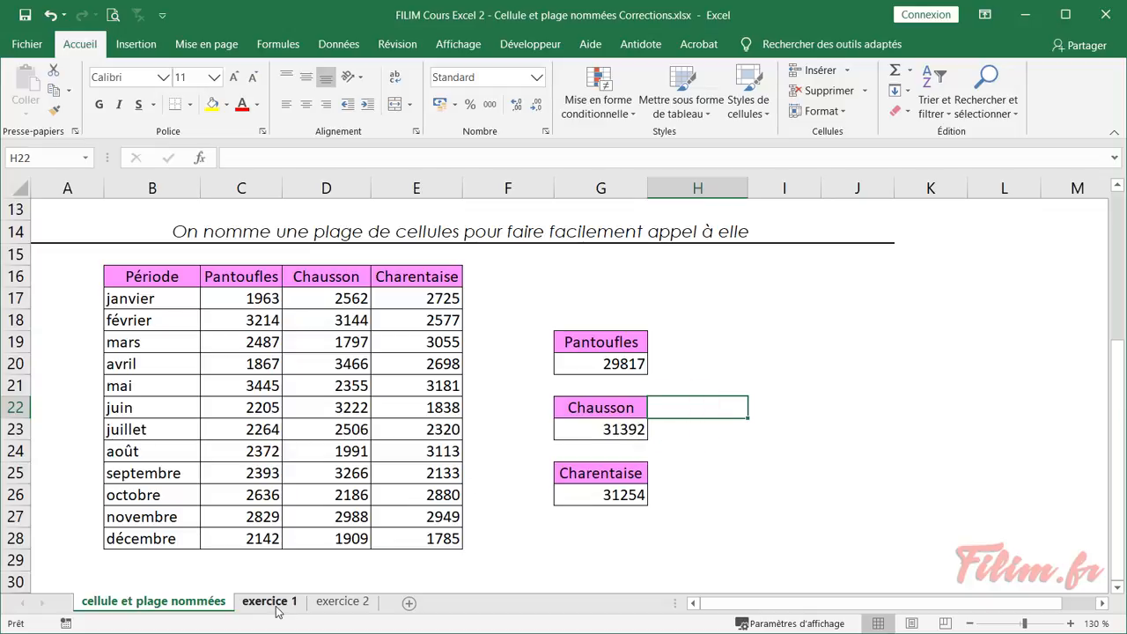
Step: Open the exercice 1 sheet and enlarge its view to 145 %
click(273, 604)
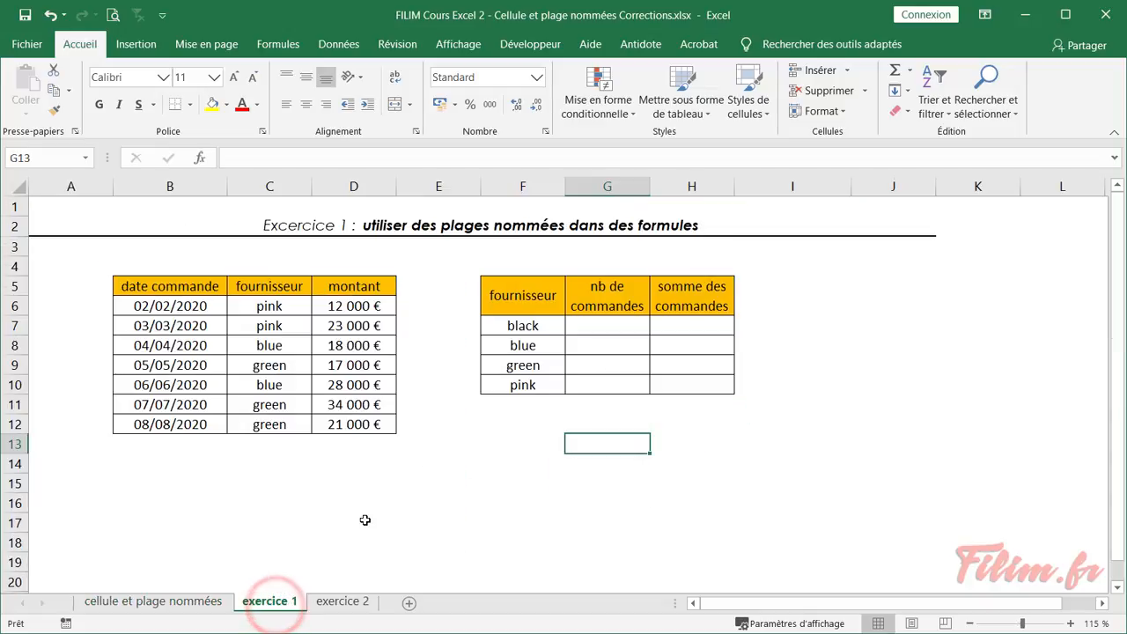
ctrl+scroll(450, 507, up, 1)
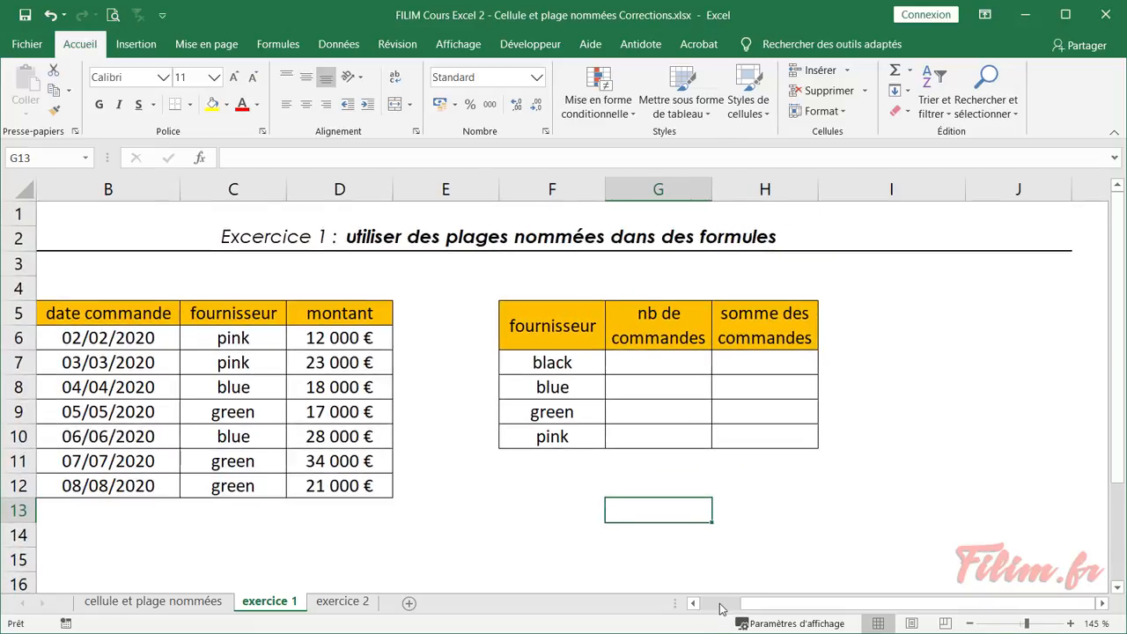
ctrl+scroll(718, 607, up, 1)
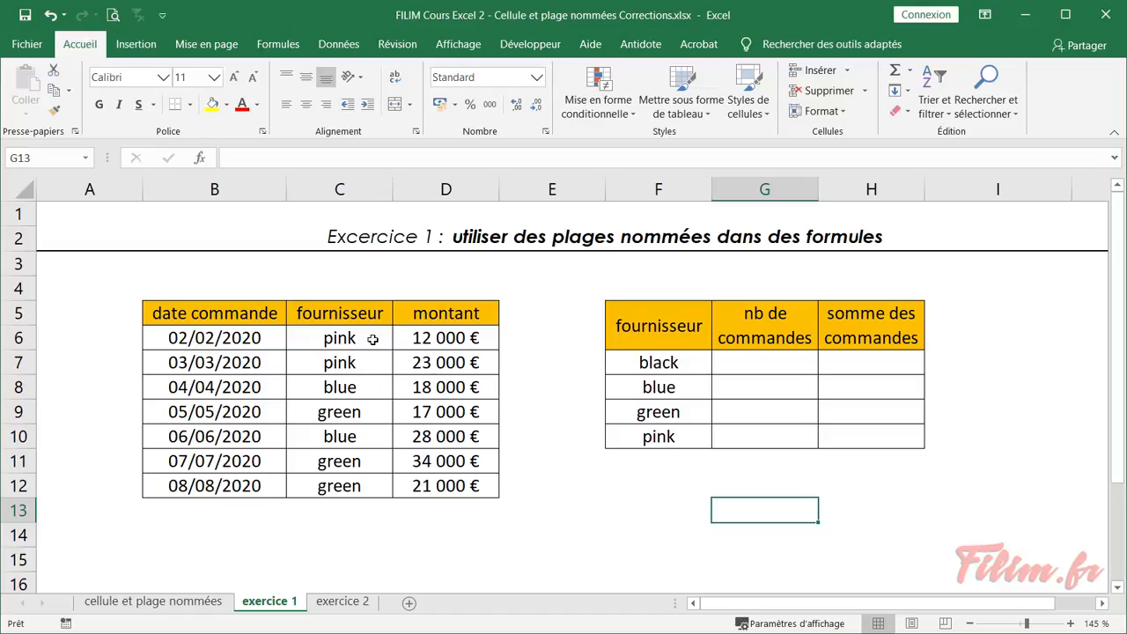
Step: Examine the suppliers, dates and amounts in the order table and the empty order count and order sum columns of the supplier summary
click(340, 337)
click(340, 387)
click(339, 412)
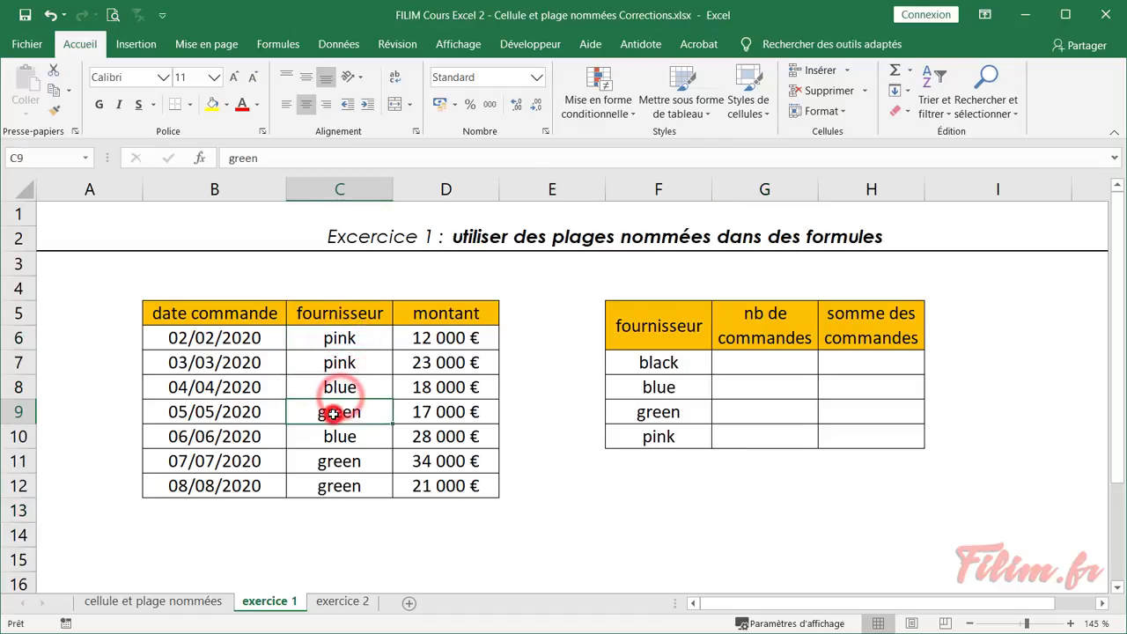
click(246, 338)
click(251, 363)
drag(248, 388, 251, 410)
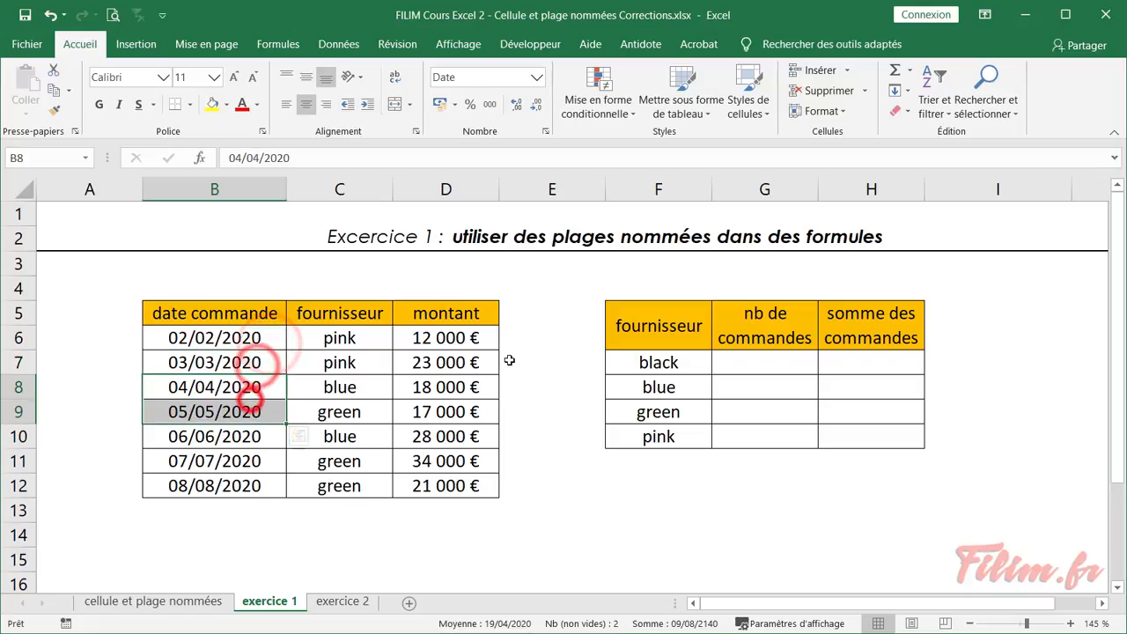
click(457, 360)
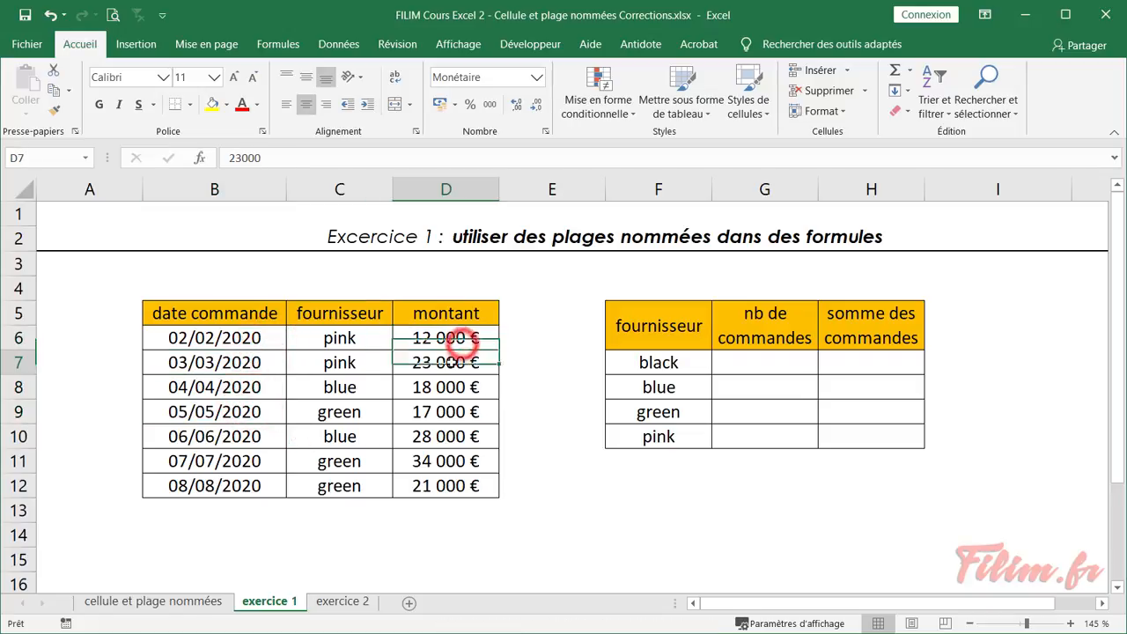
click(442, 386)
click(447, 411)
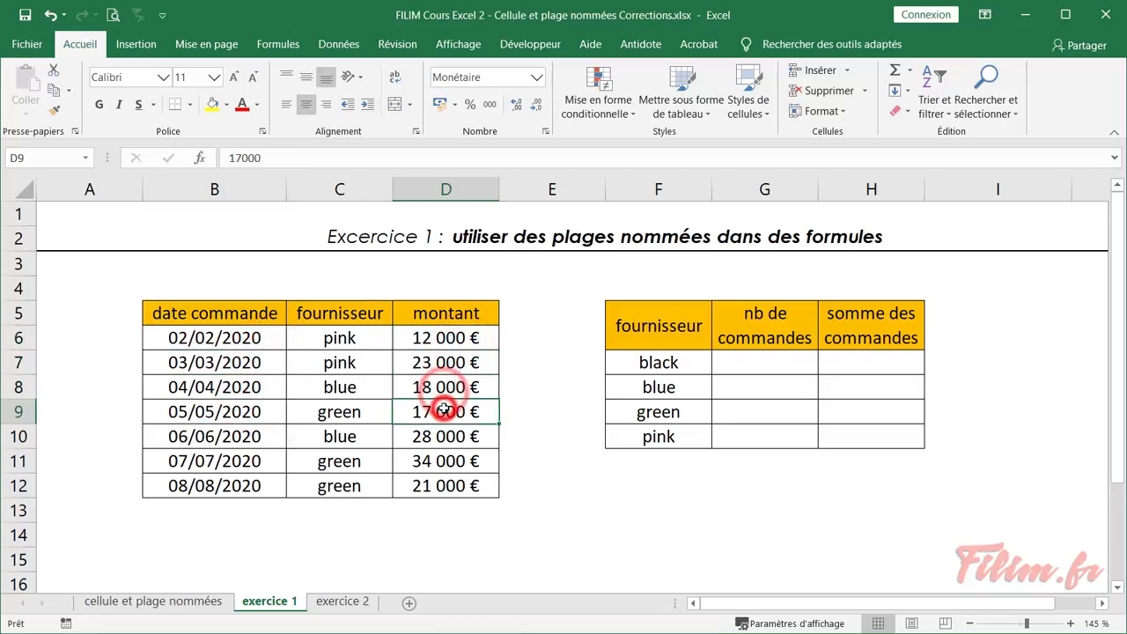
click(763, 361)
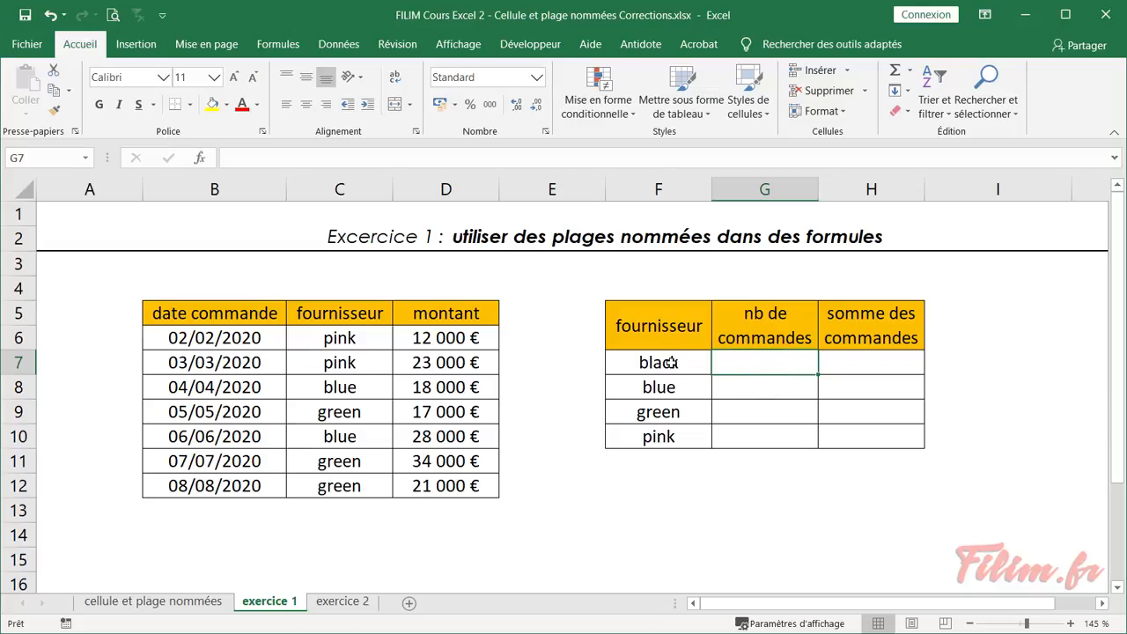
click(849, 361)
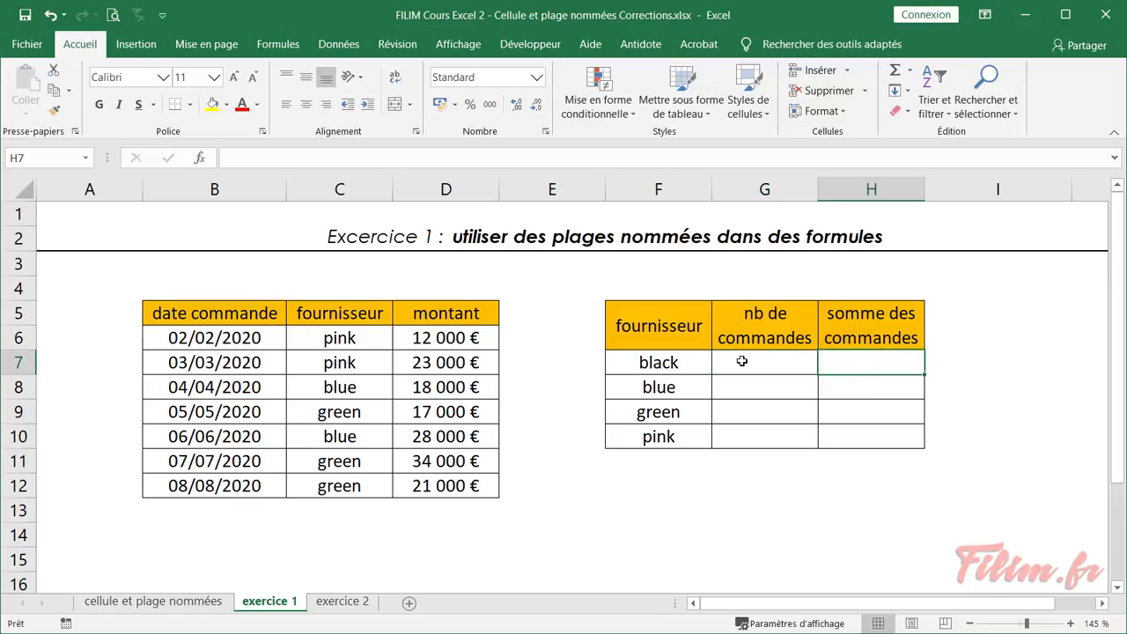
click(741, 361)
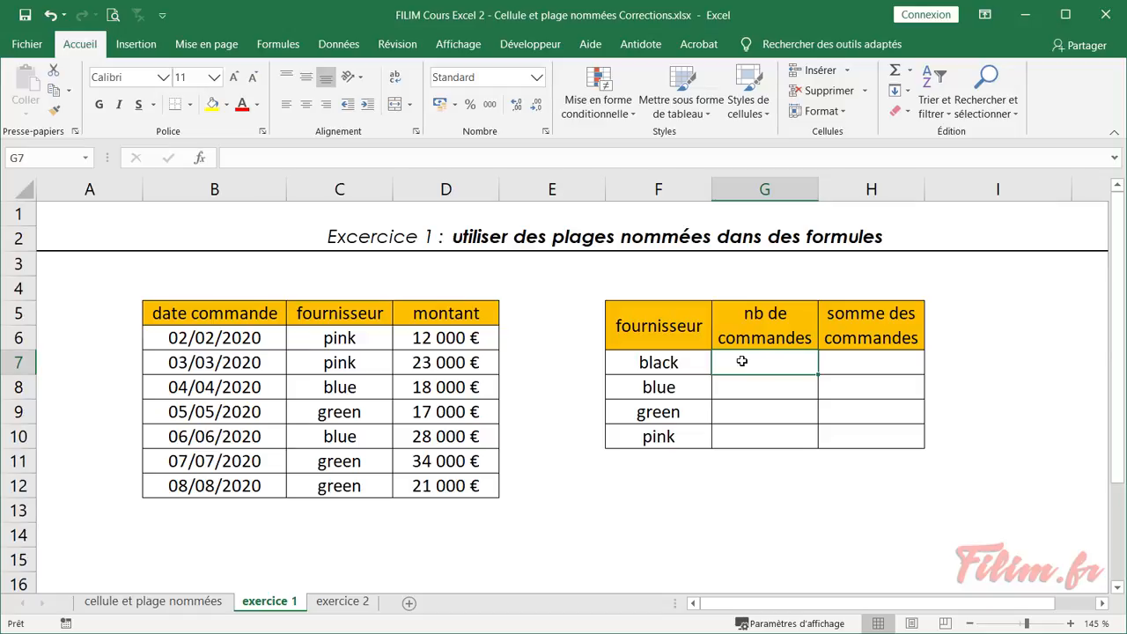
click(845, 364)
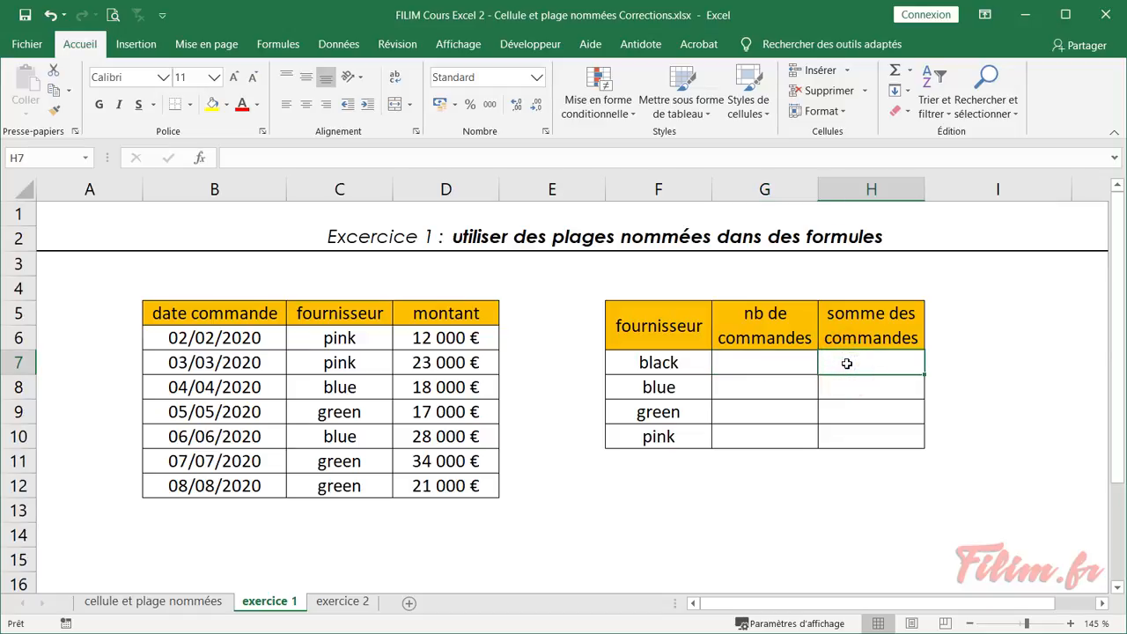
click(762, 362)
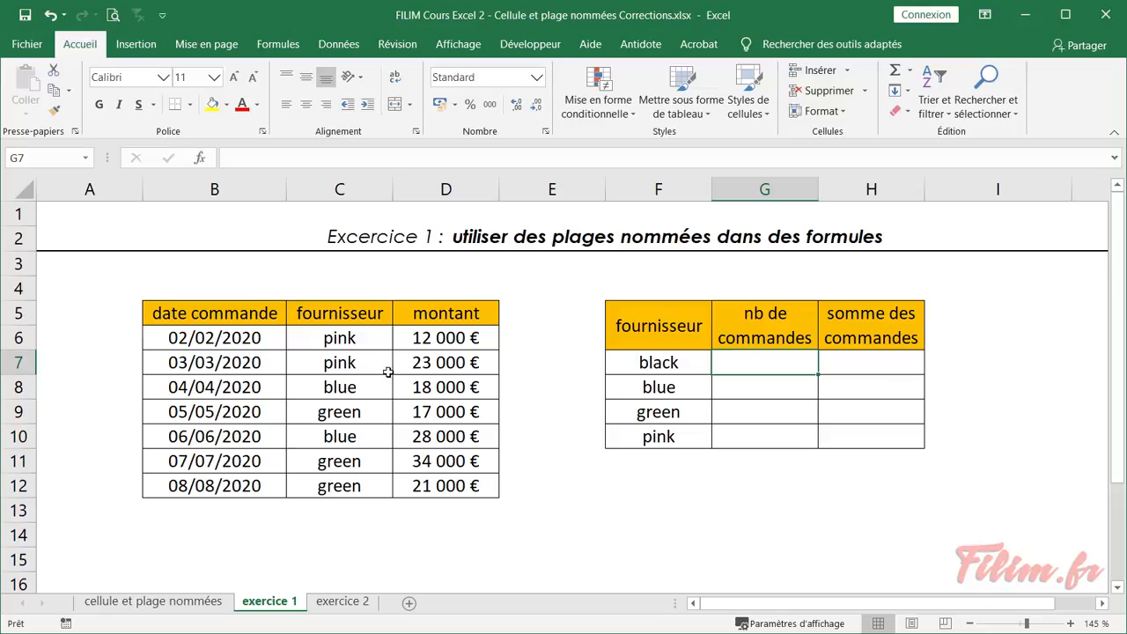
Step: Name the supplier cells C6:C12 fournisseur by replacing the displayed cell address
drag(352, 337, 374, 487)
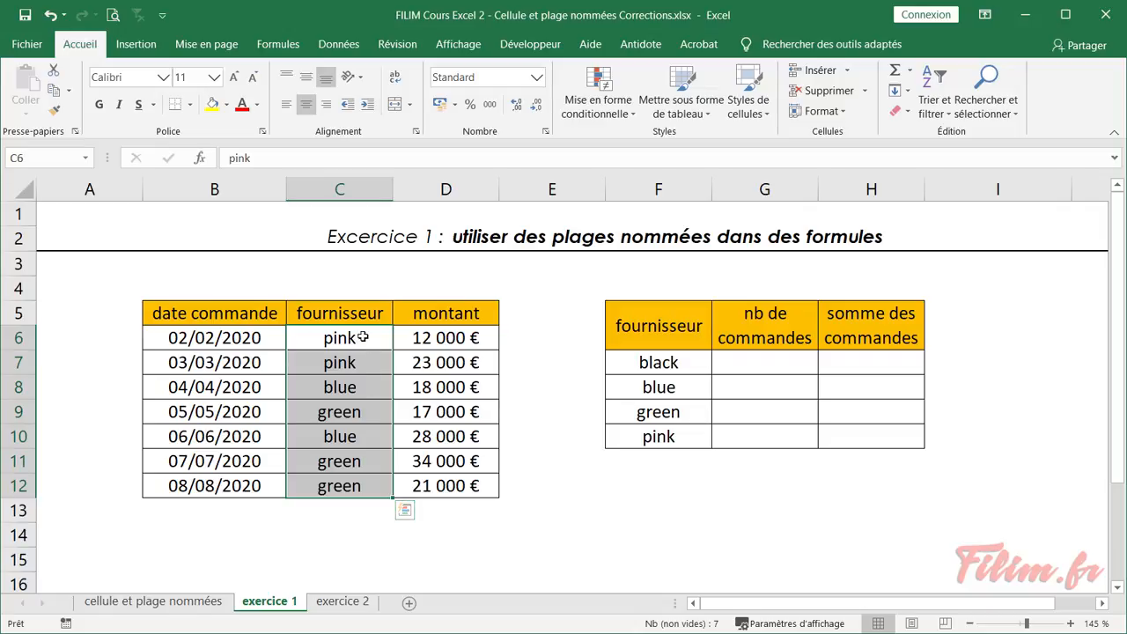
drag(366, 335, 339, 487)
click(40, 158)
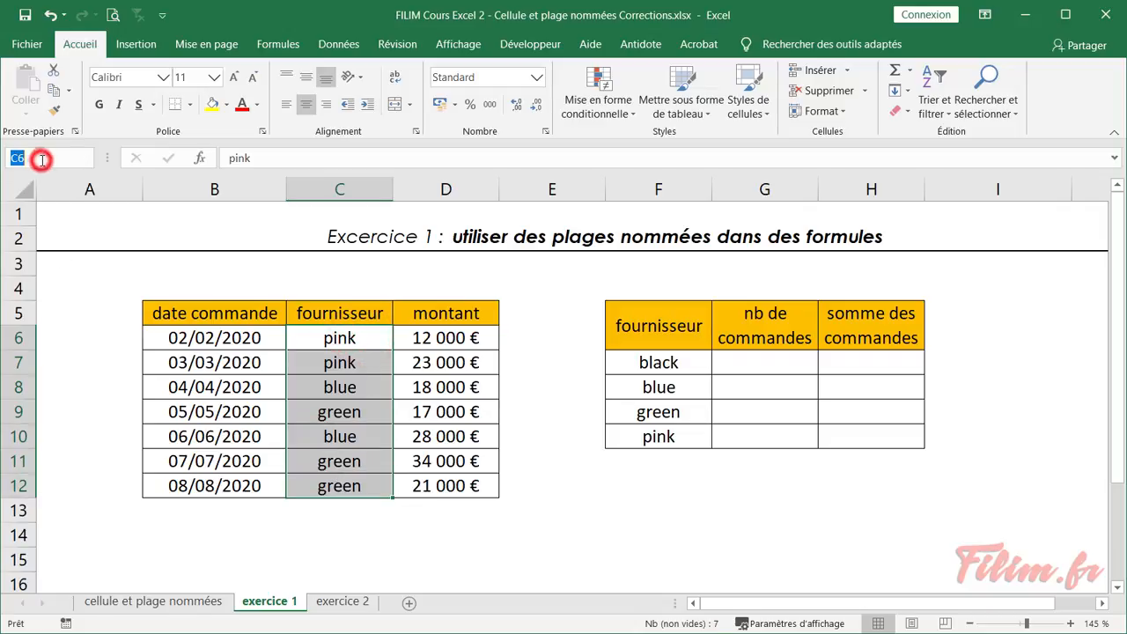
text(fournisseur)
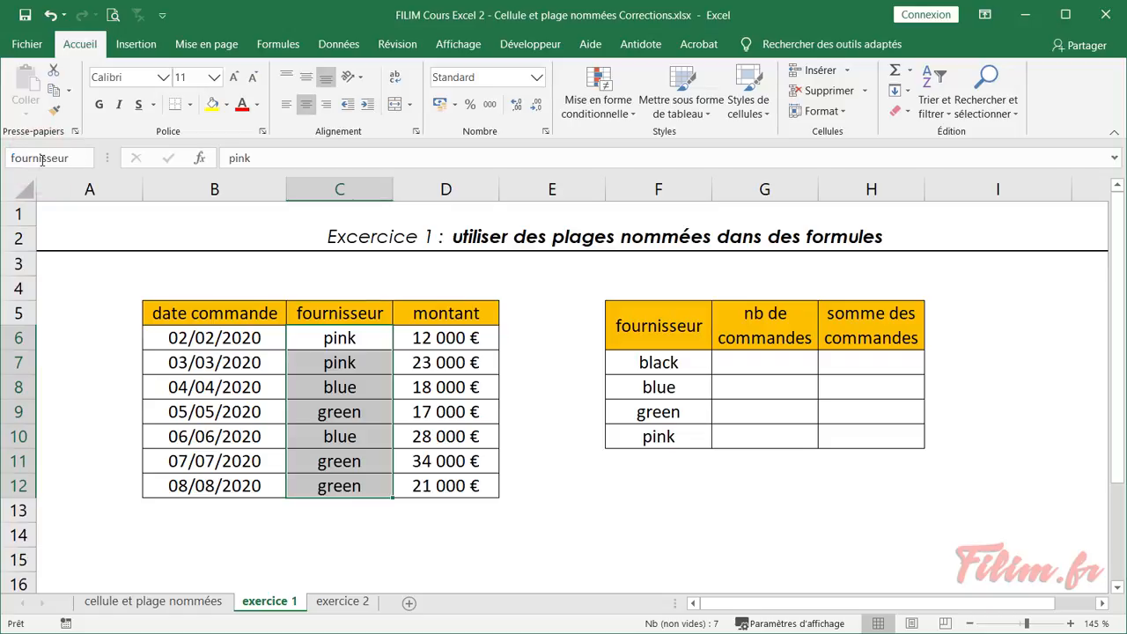
key(Return)
Step: Insert the NB.SI function in G7, choosing it from the list of all functions
click(740, 372)
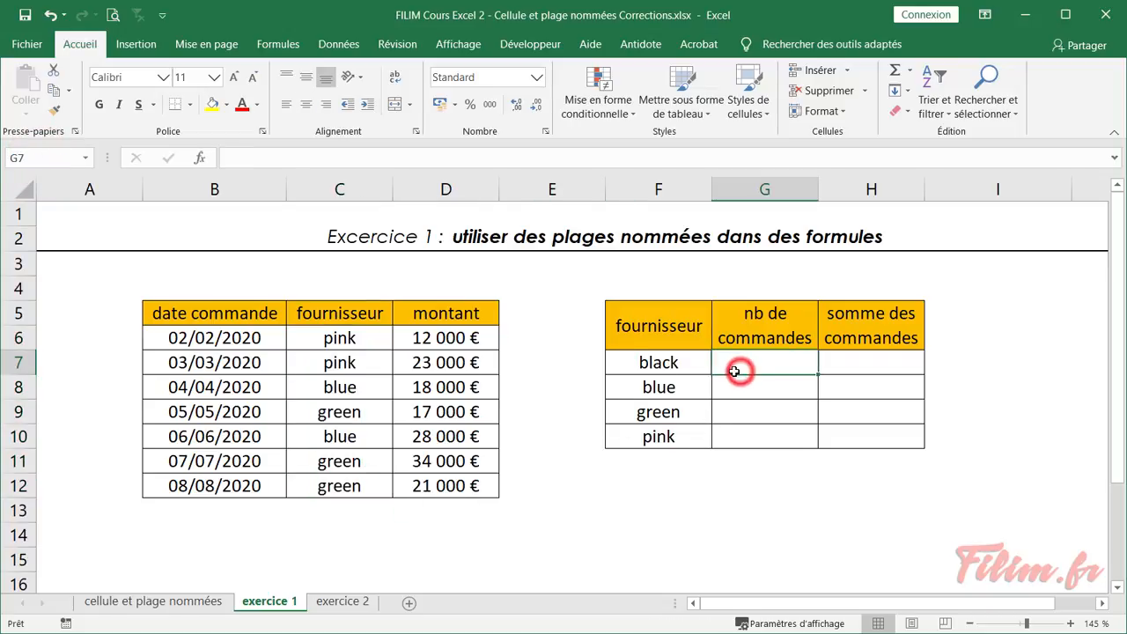
click(199, 157)
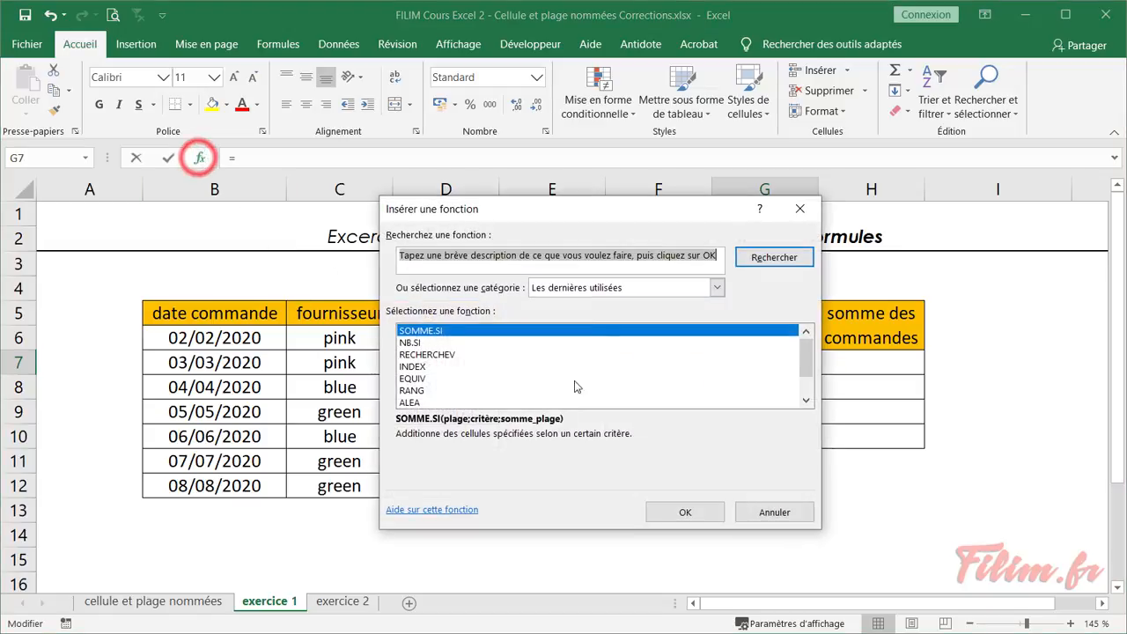
click(599, 287)
click(575, 314)
click(514, 355)
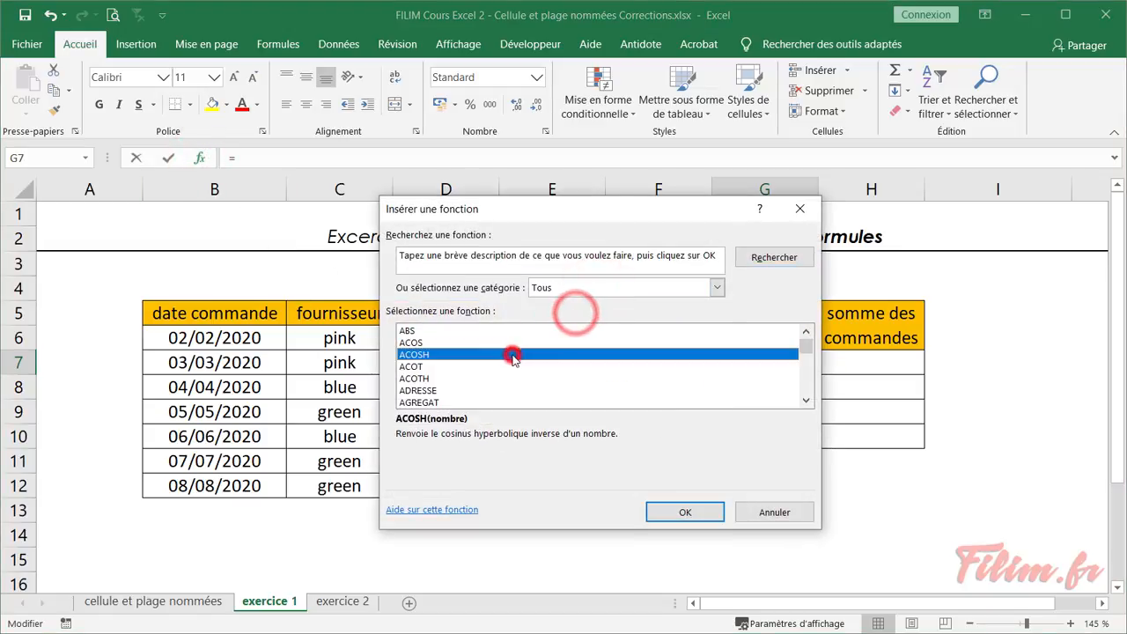
text(nb)
scroll(515, 361, down, 3)
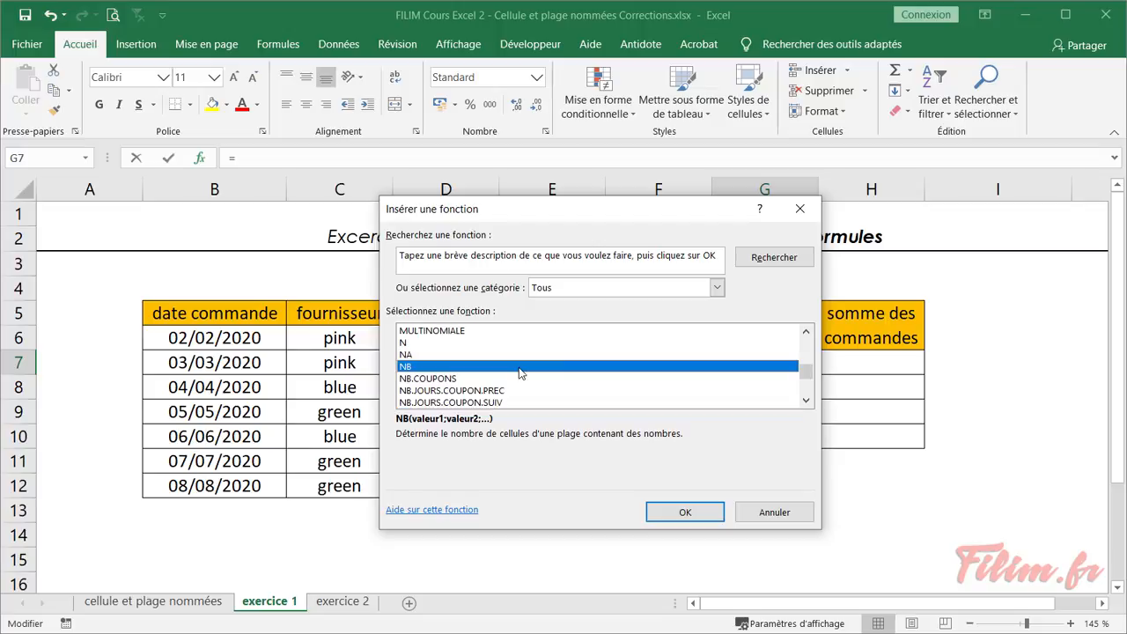
click(491, 379)
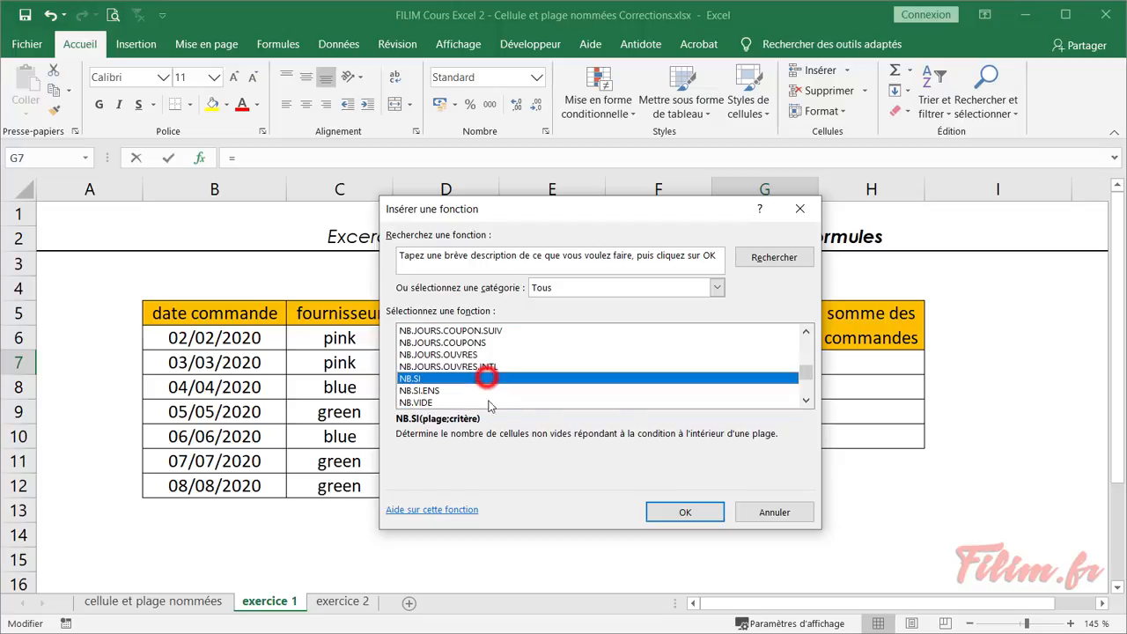
click(699, 514)
Step: Complete the NB.SI function in G7 with the named range fournisseur as its range and F7 as its criterion
drag(466, 256, 648, 396)
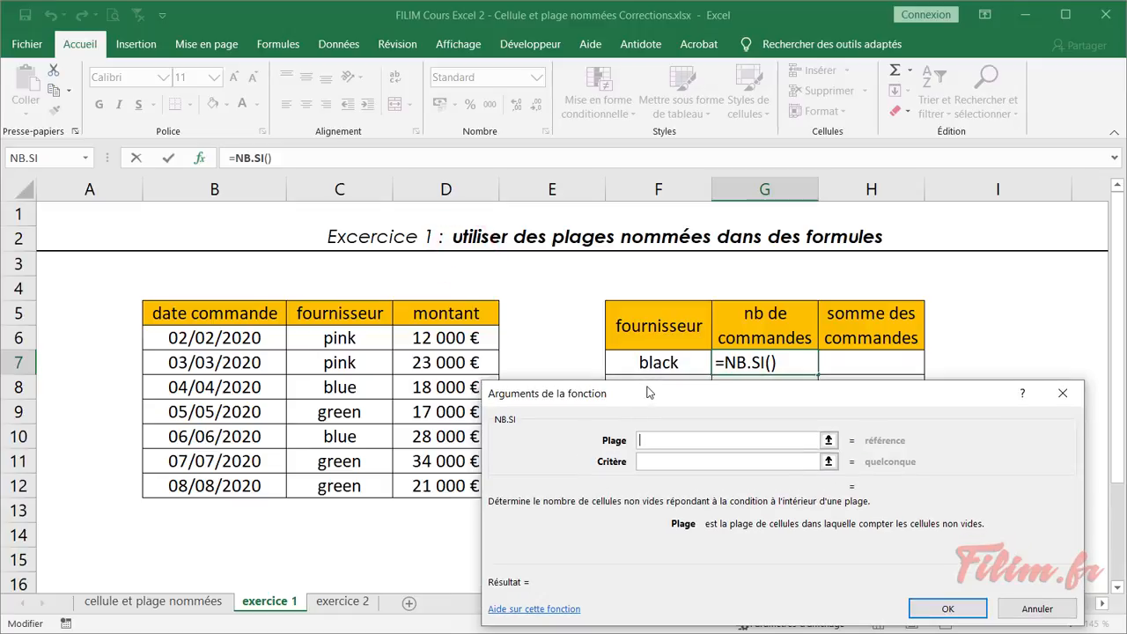
key(F3)
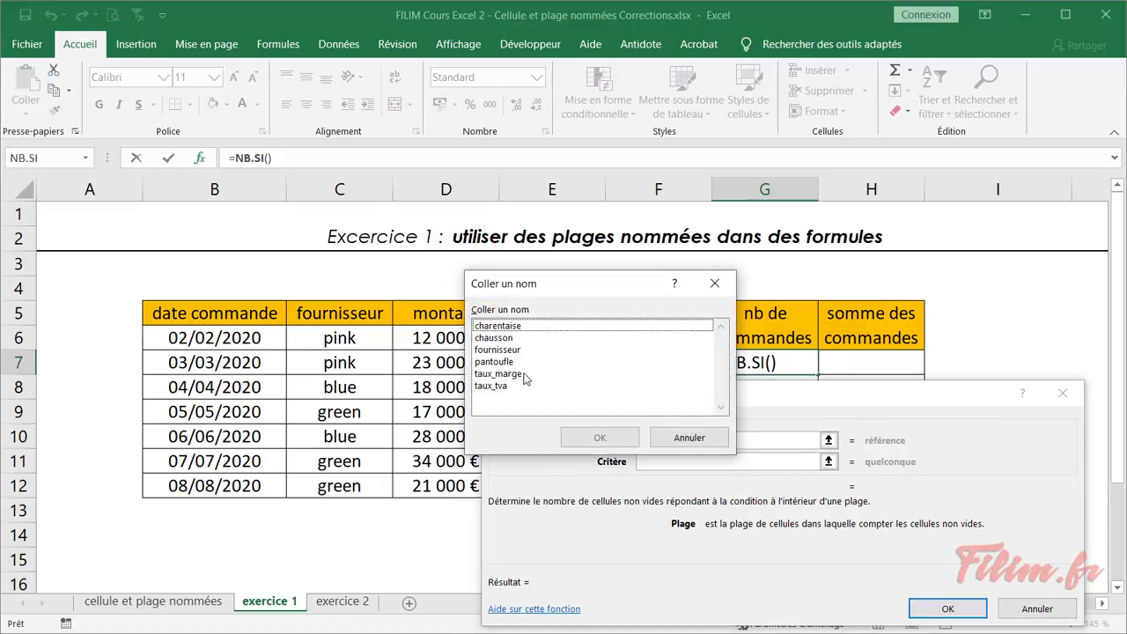
double_click(497, 351)
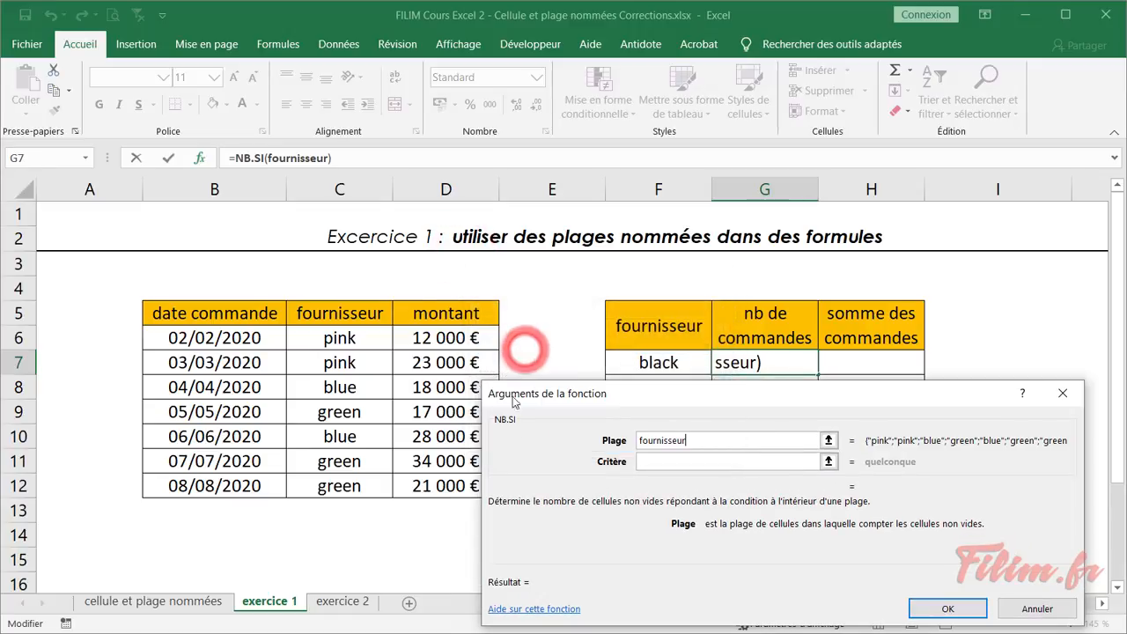
click(669, 462)
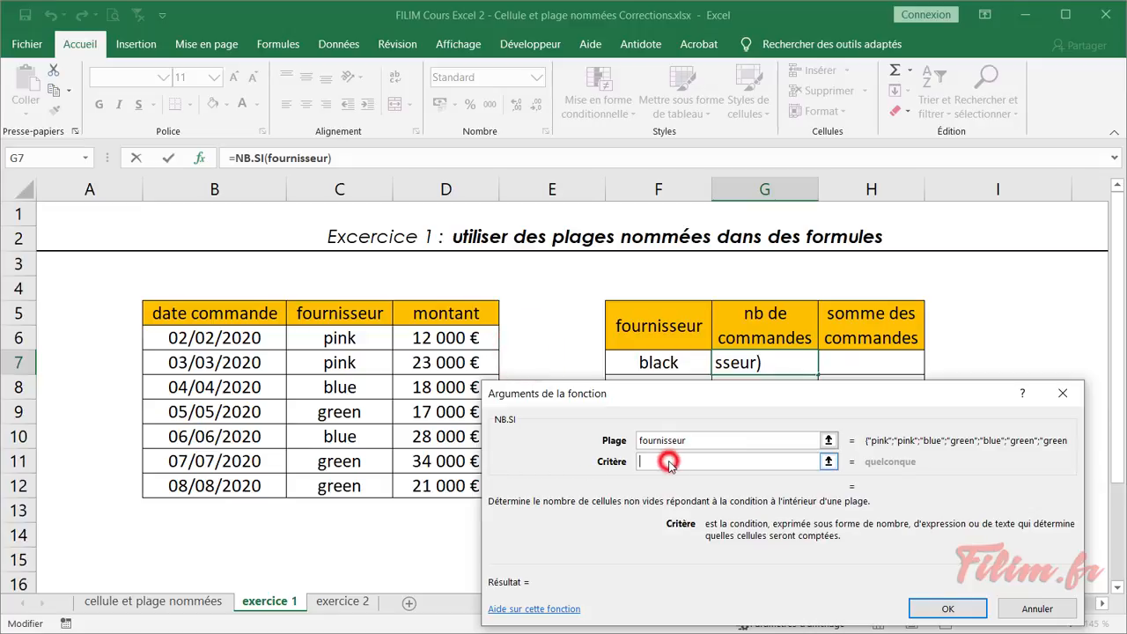
click(671, 363)
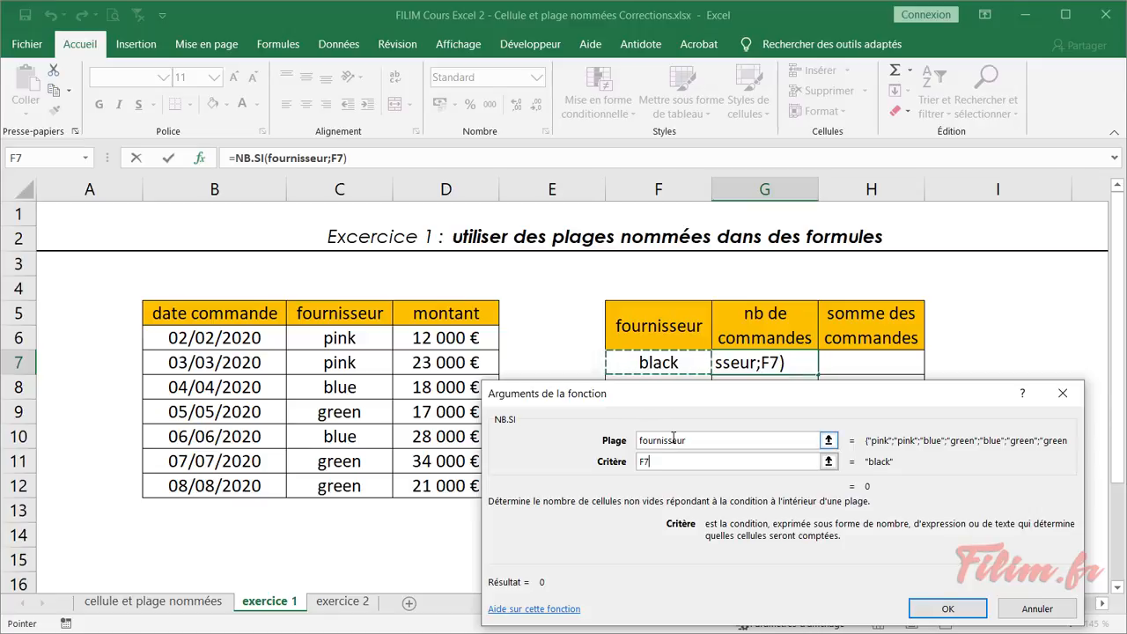
click(925, 606)
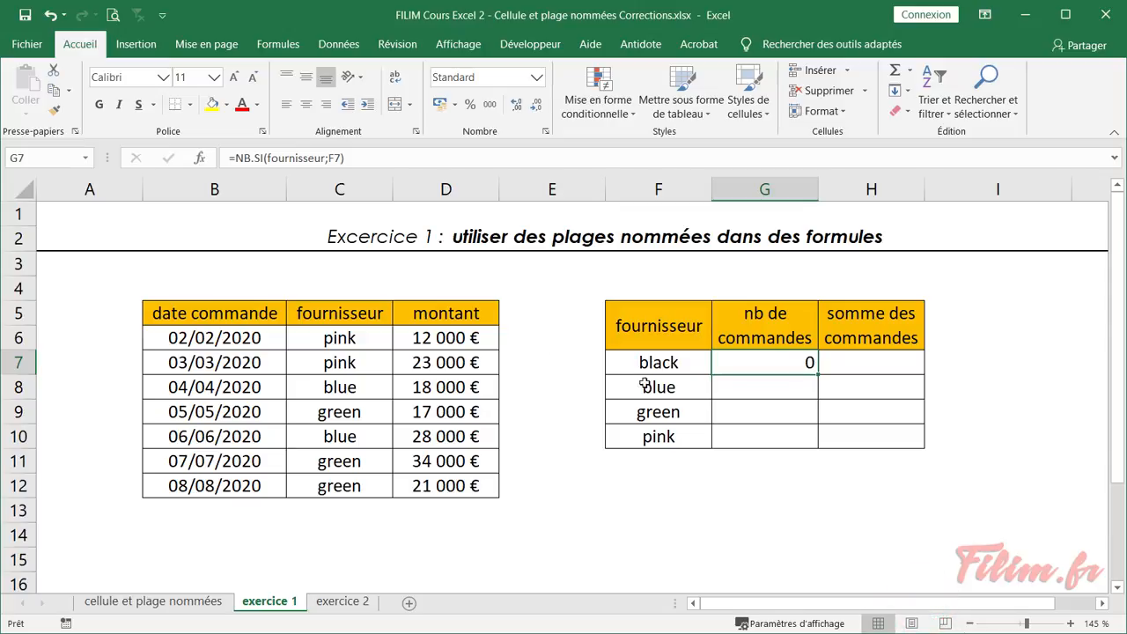
Step: Check the supplier column for black orders, and copy the G7 count formula down to G10
drag(370, 338, 349, 485)
click(746, 362)
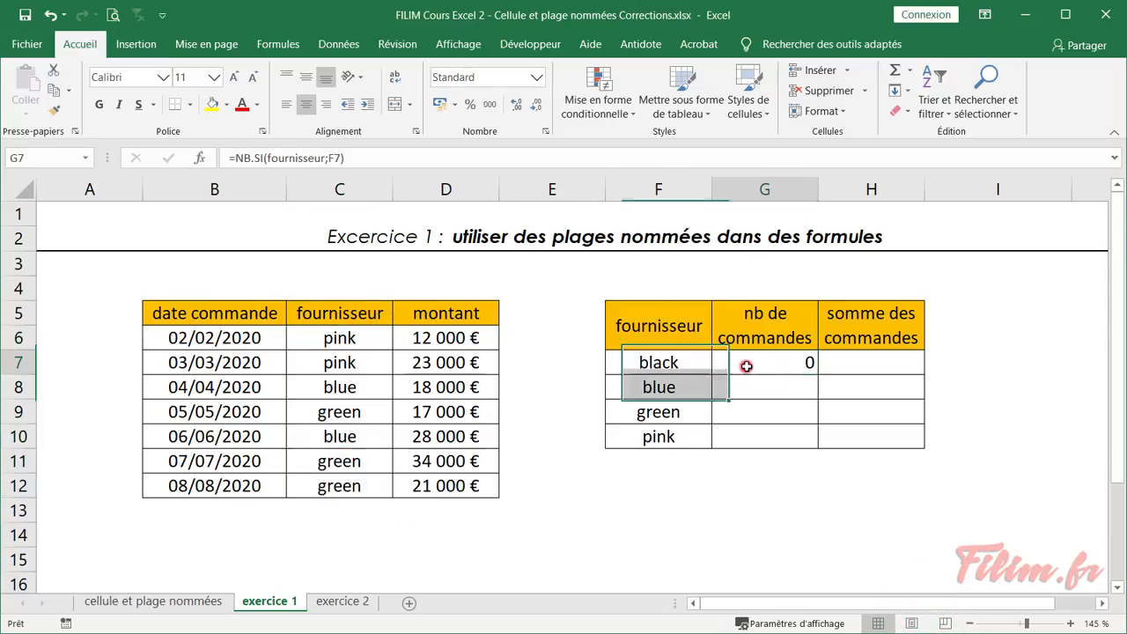
double_click(819, 374)
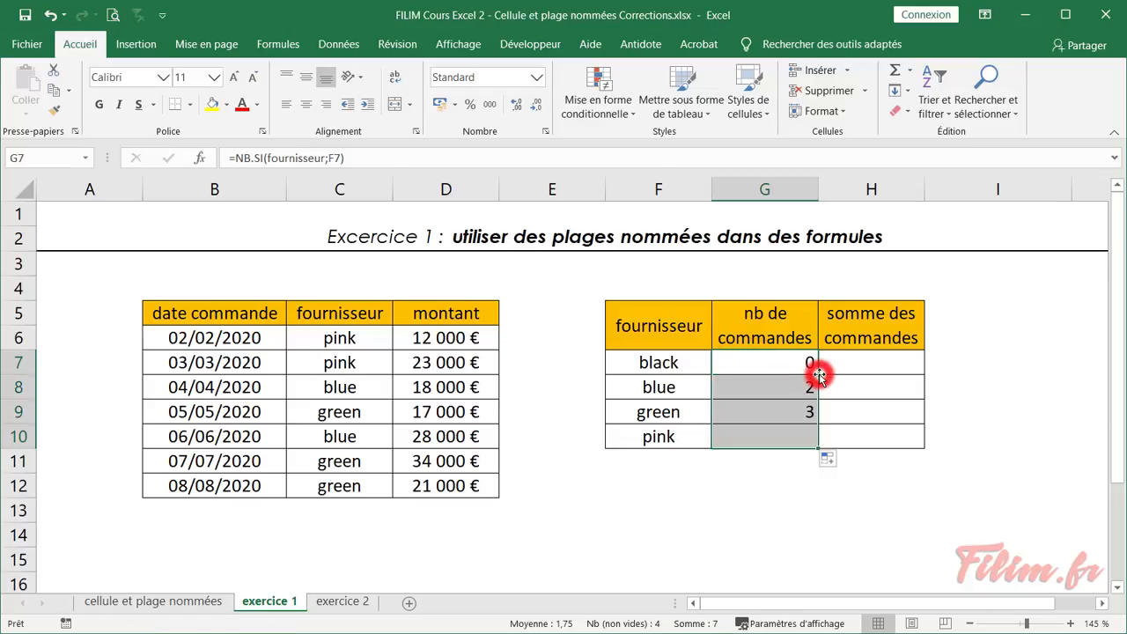
Step: Compare the blue and pink order counts with the supplier column, and review the criterion and supplier range needed for the order sums
click(735, 387)
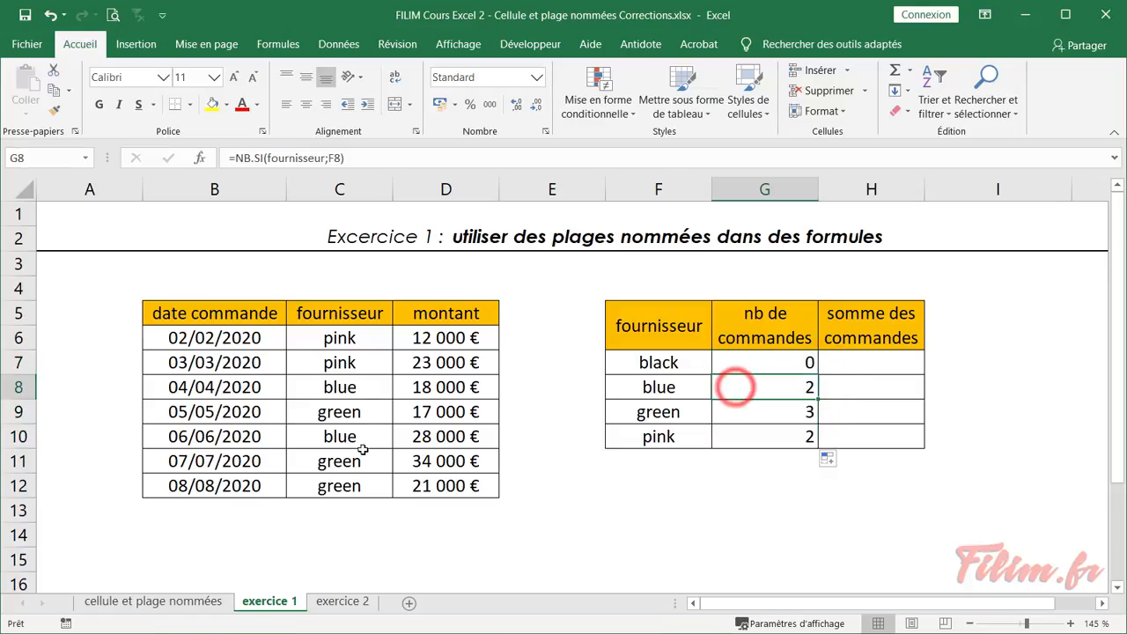
click(364, 389)
click(364, 437)
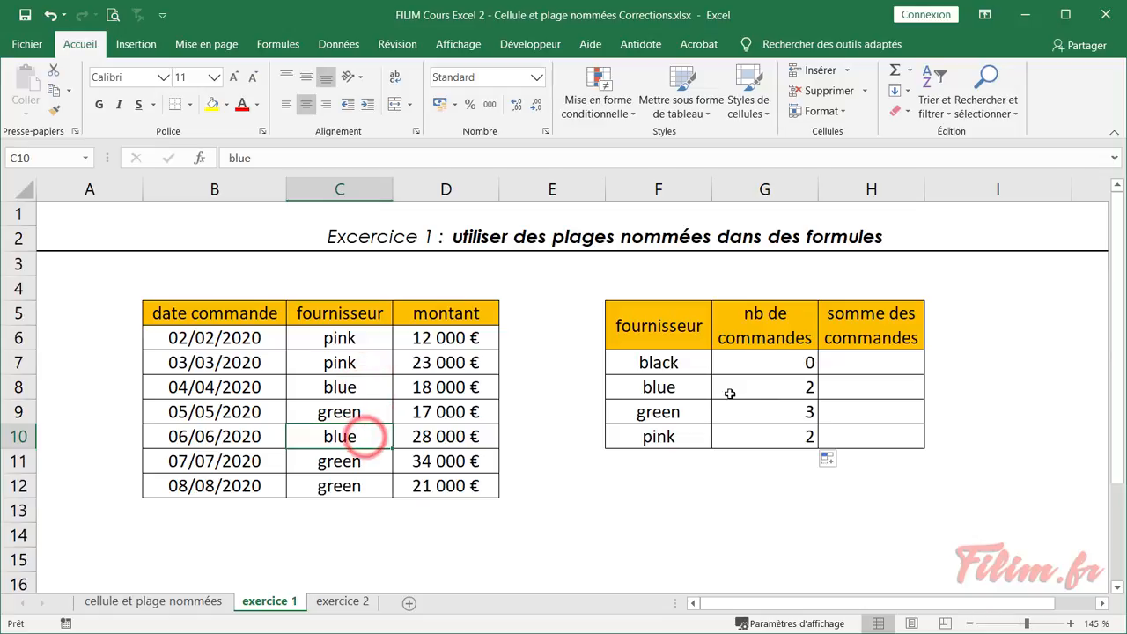
click(743, 438)
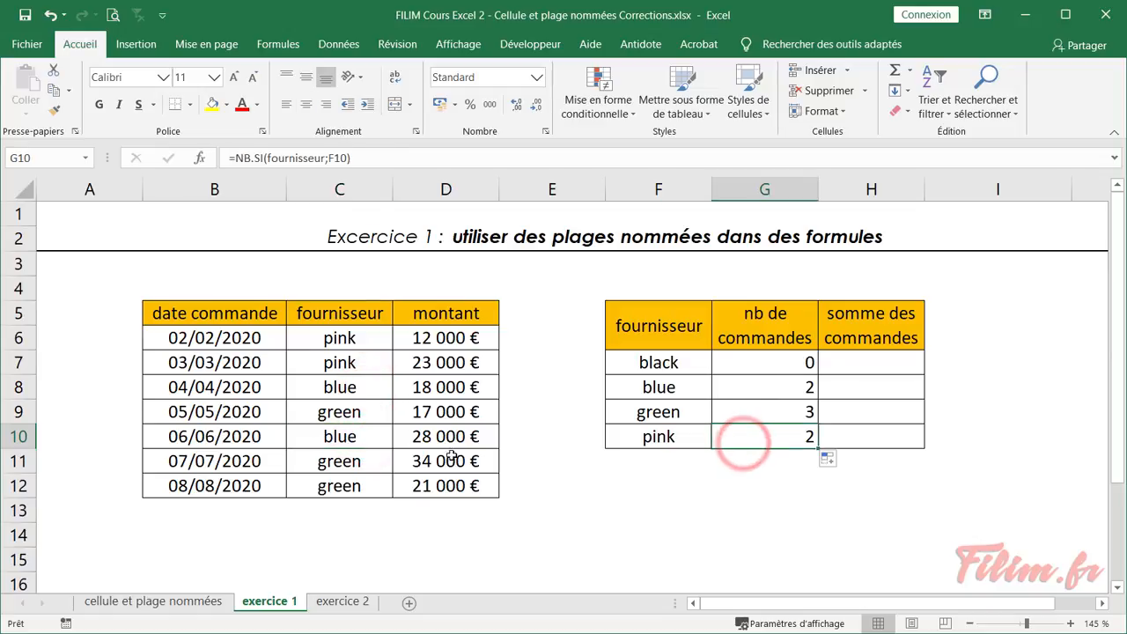
drag(355, 329, 358, 352)
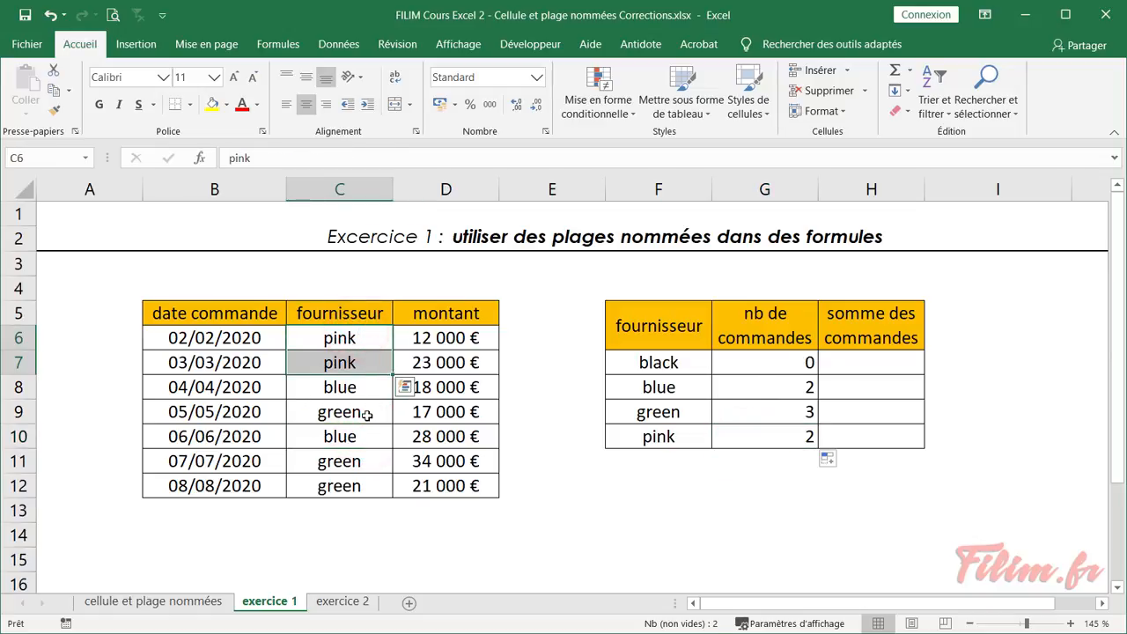
click(899, 367)
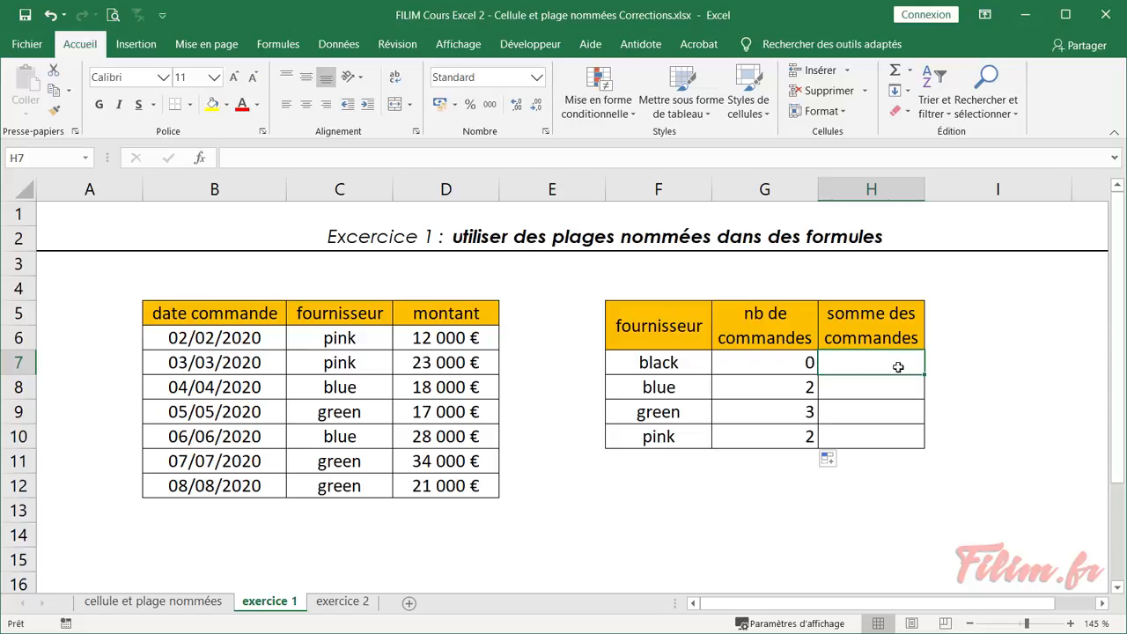
click(630, 361)
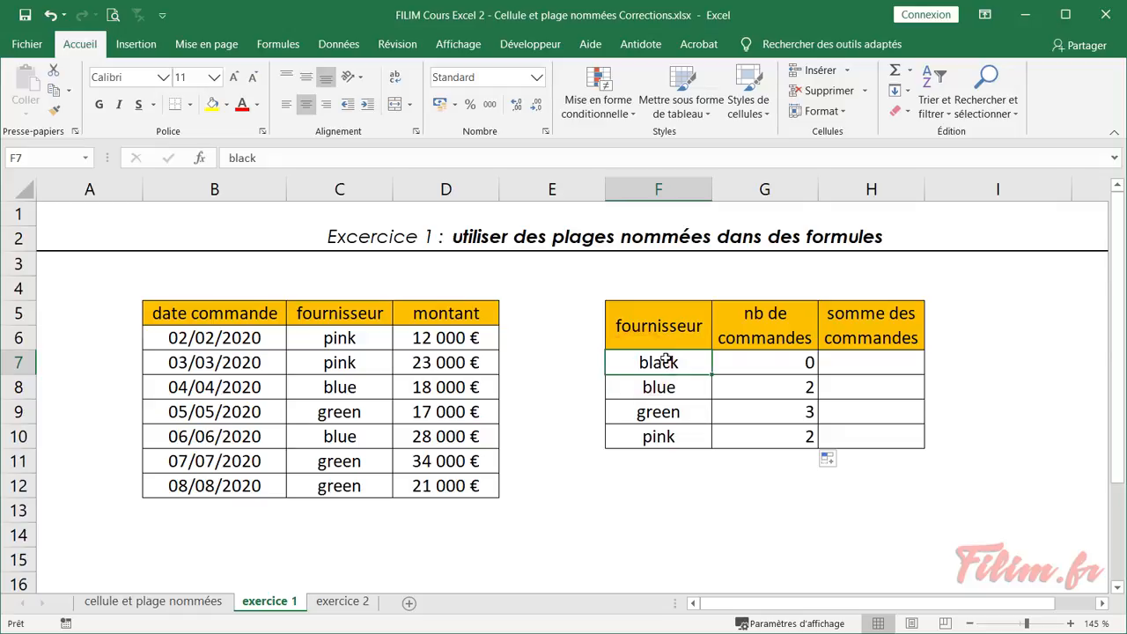
drag(370, 339, 348, 482)
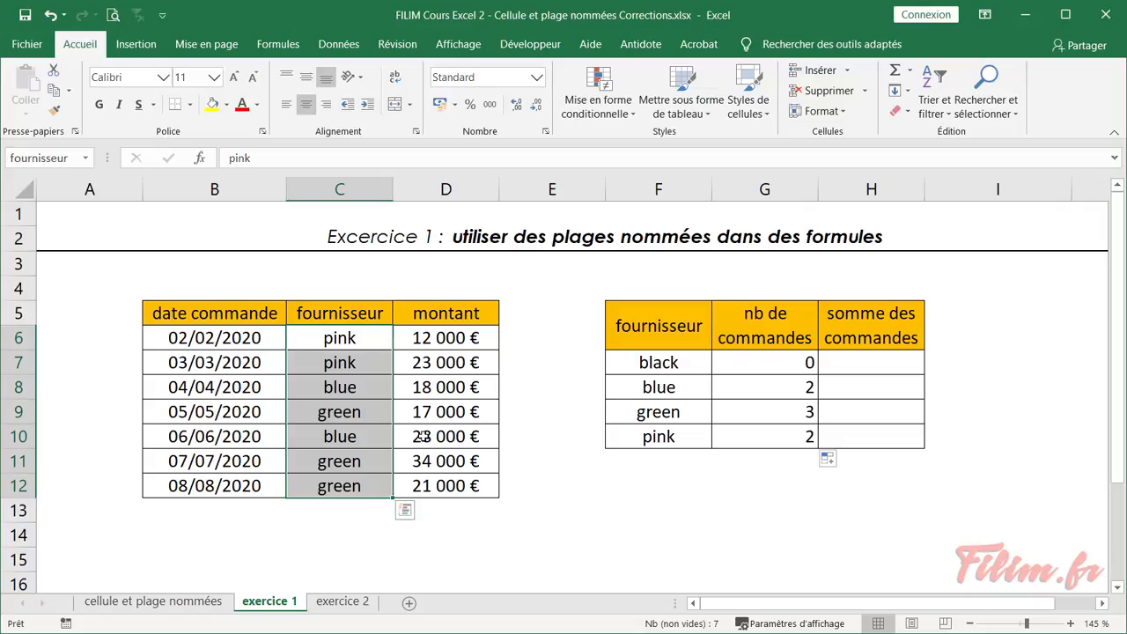
Step: Name the amount cells D6:D12 montant
click(464, 337)
key(shift+Down)
key(shift+Down)
key(shift+Down)
key(shift+Down)
key(shift+Down)
key(shift+Down)
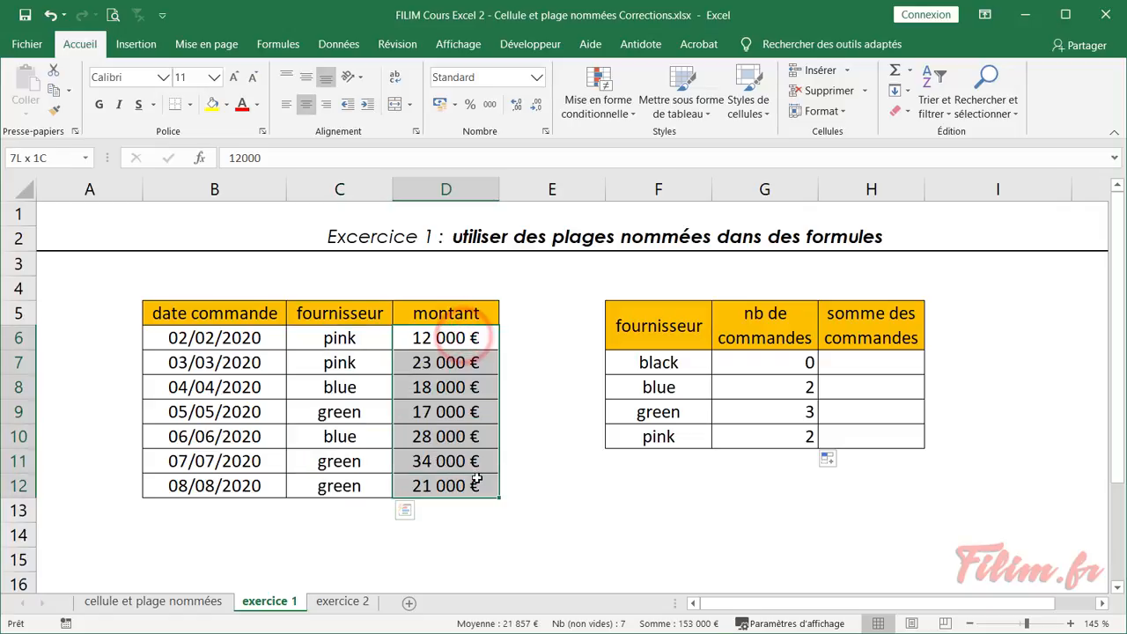
click(26, 159)
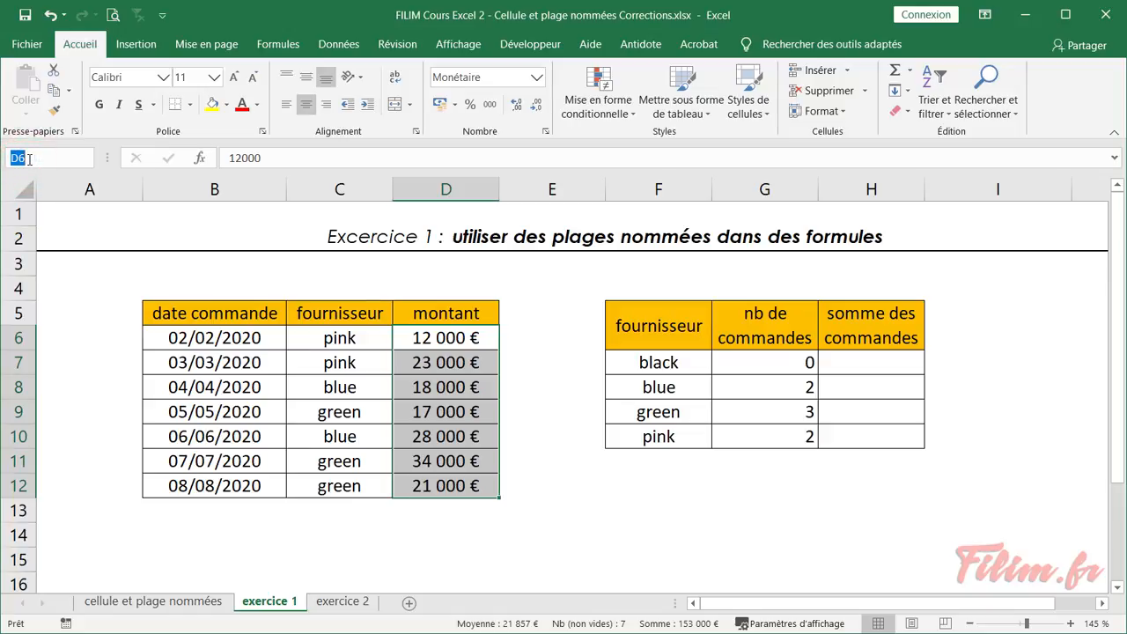
text(montant)
key(Return)
Step: Insert the SOMME.SI function in H7 from the list of all functions
click(879, 366)
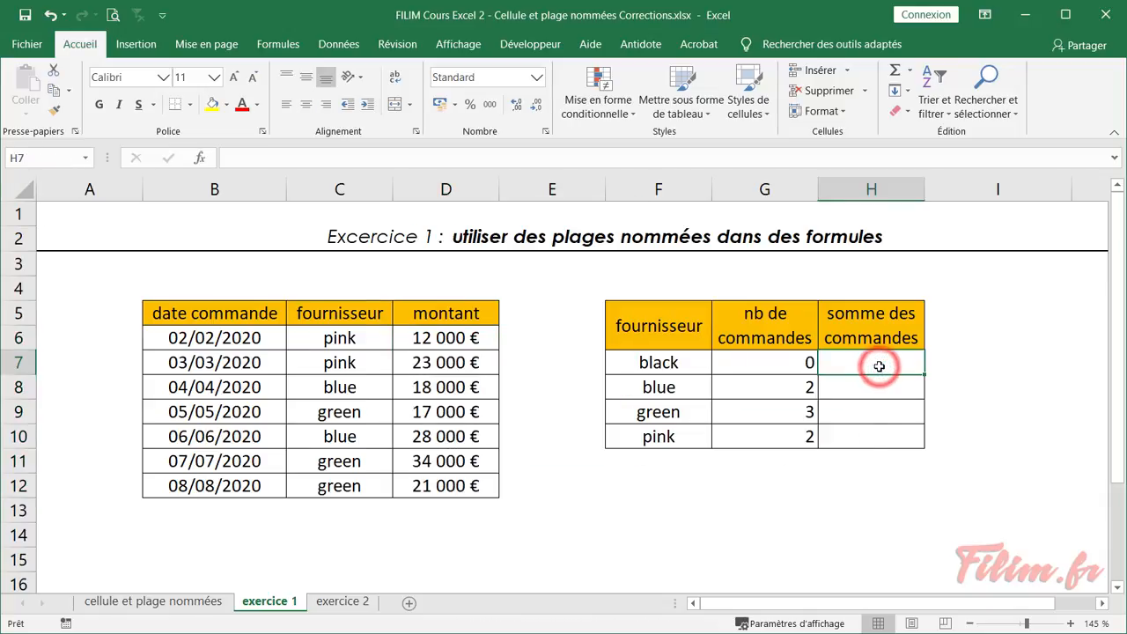
click(200, 158)
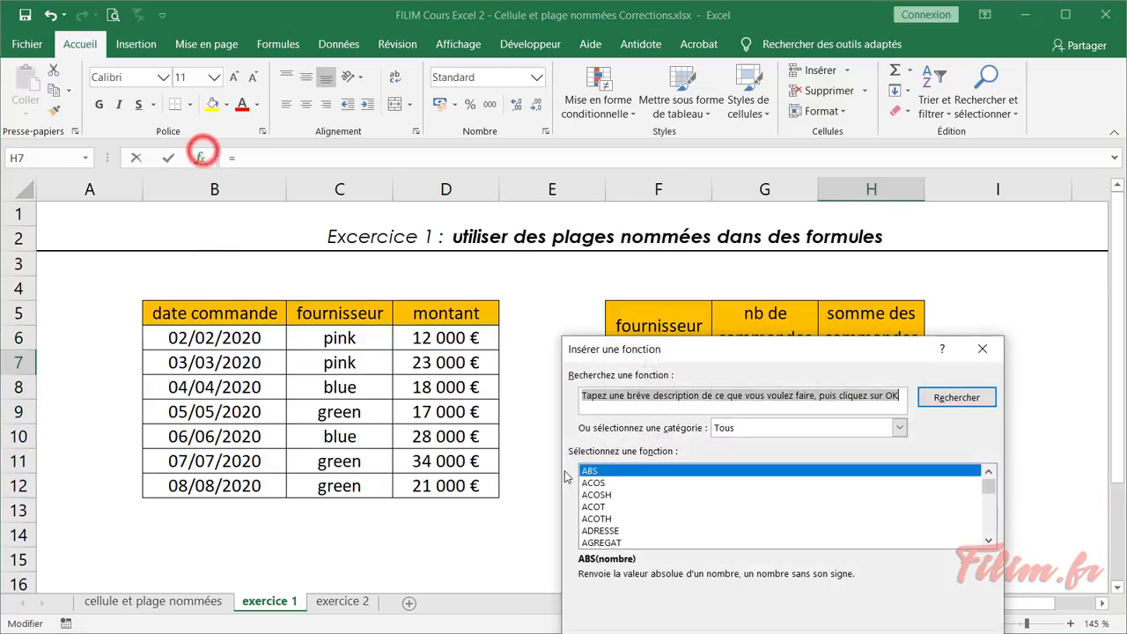
click(648, 505)
text(nb)
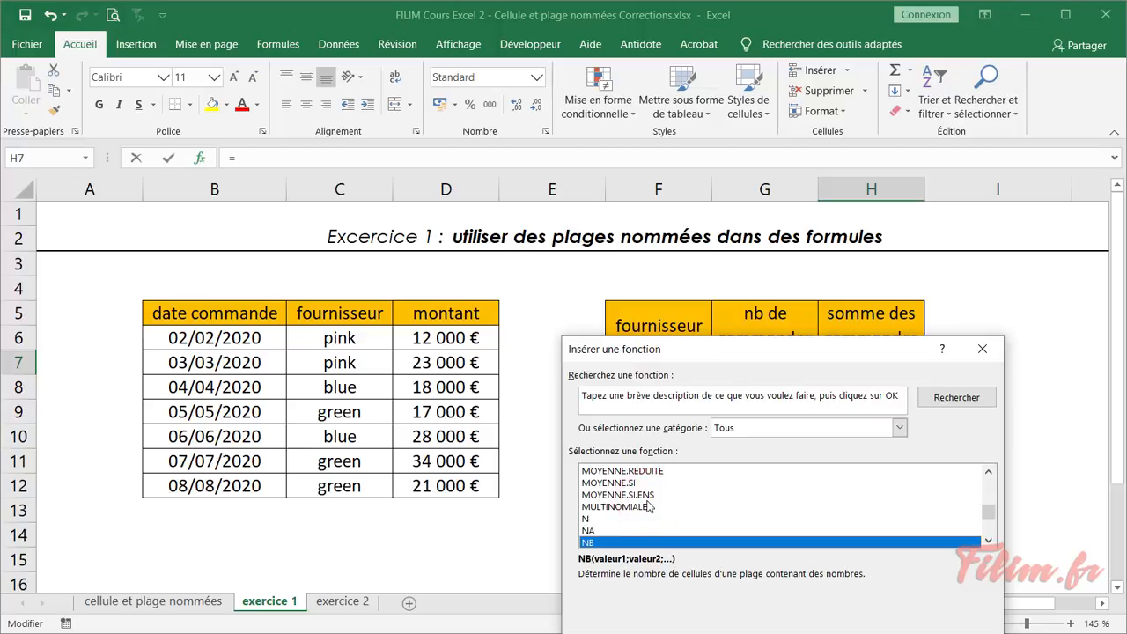
click(648, 506)
text(somme)
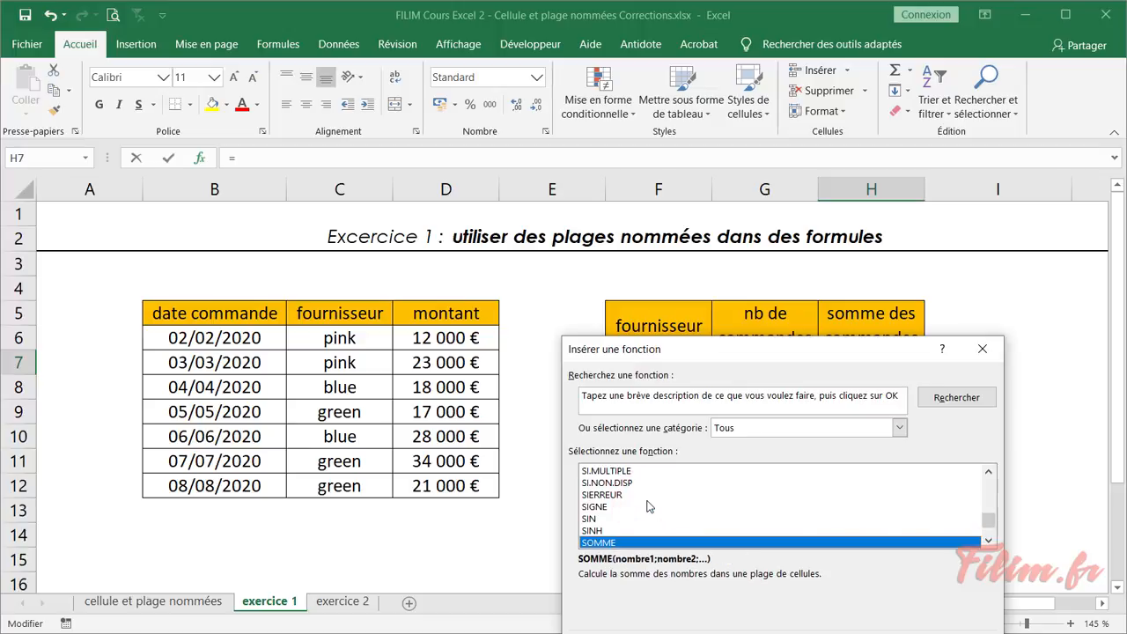
scroll(669, 510, down, 2)
double_click(649, 520)
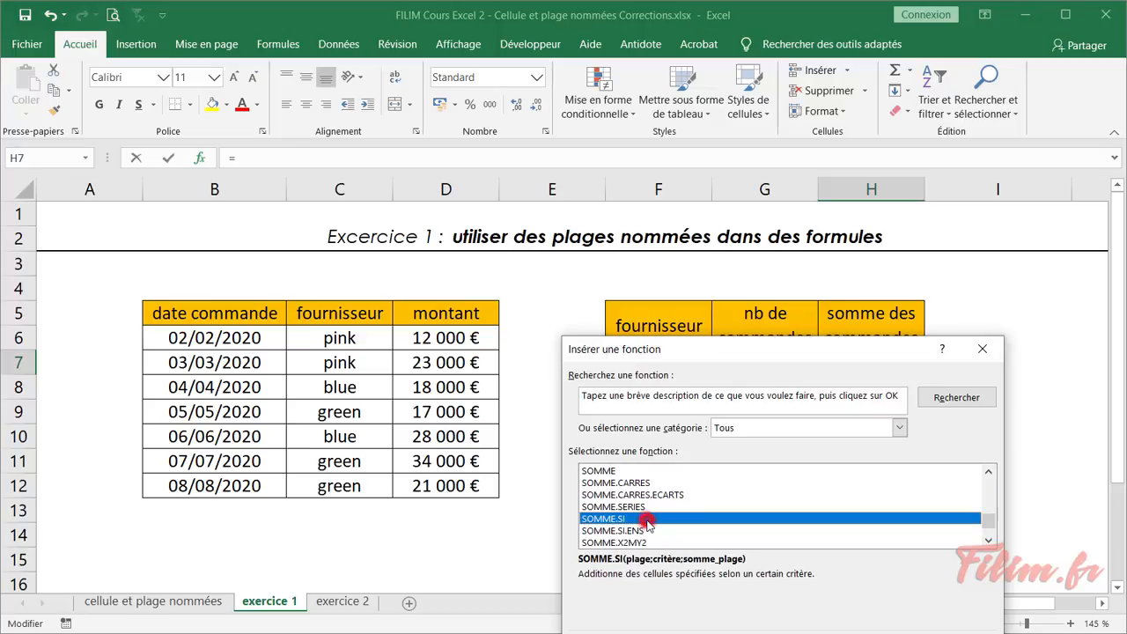
Step: Complete SOMME.SI in H7 with range fournisseur, criterion F7 and sum range montant, and copy the formula down to H10
mouse_move(683, 398)
mouse_down()
mouse_move(679, 420)
mouse_move(712, 402)
mouse_move(685, 398)
mouse_up()
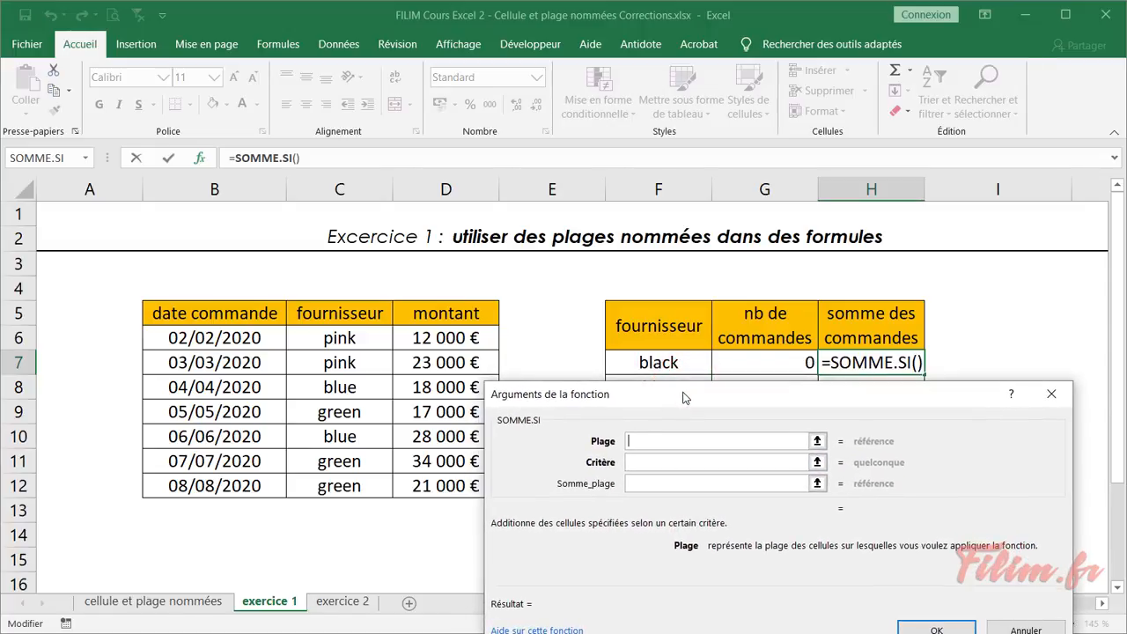
key(F3)
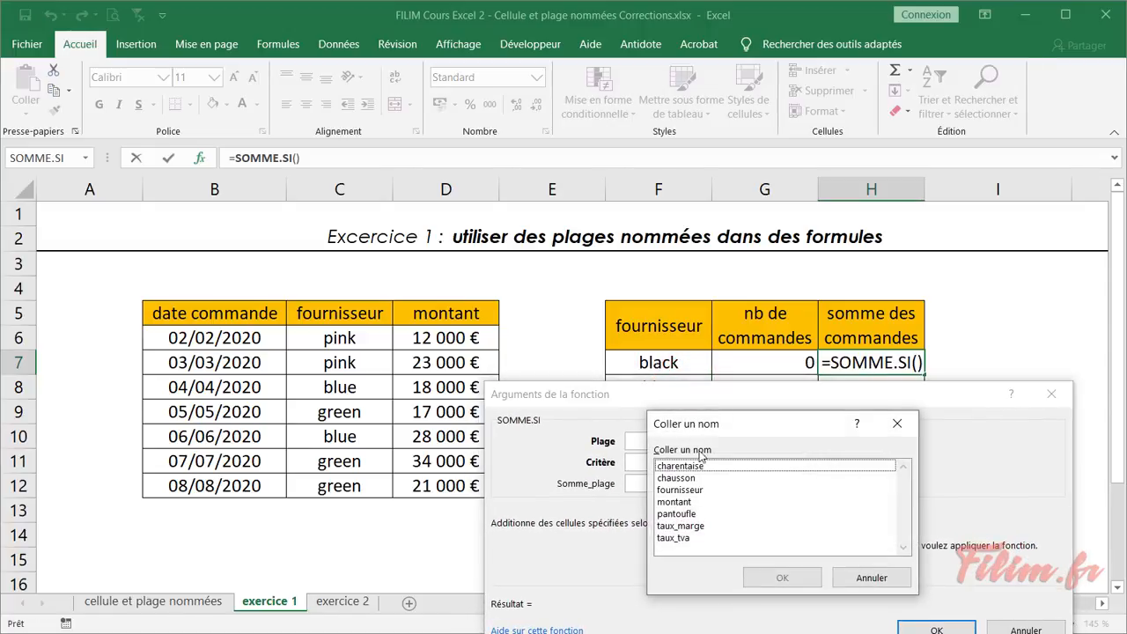
click(696, 490)
double_click(696, 490)
click(687, 462)
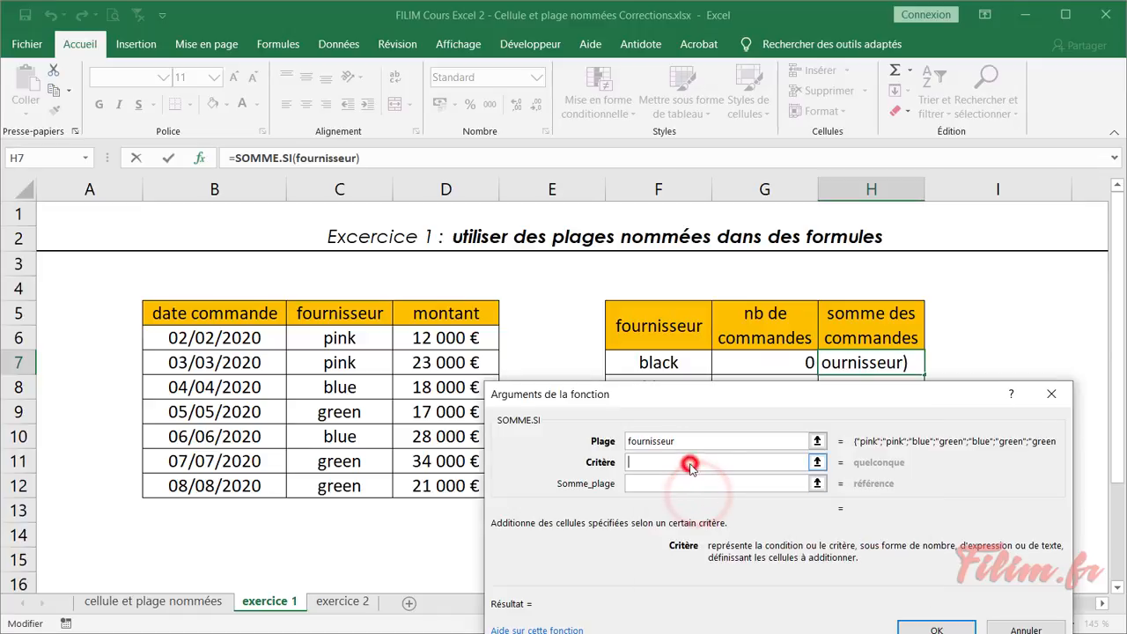
click(680, 366)
click(648, 486)
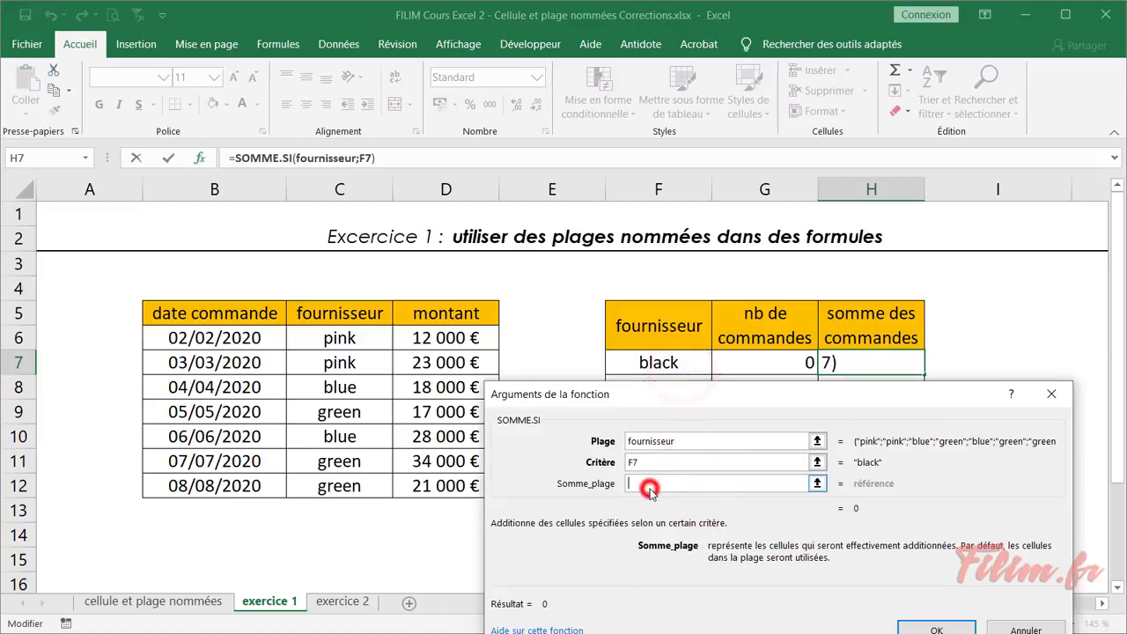
key(F3)
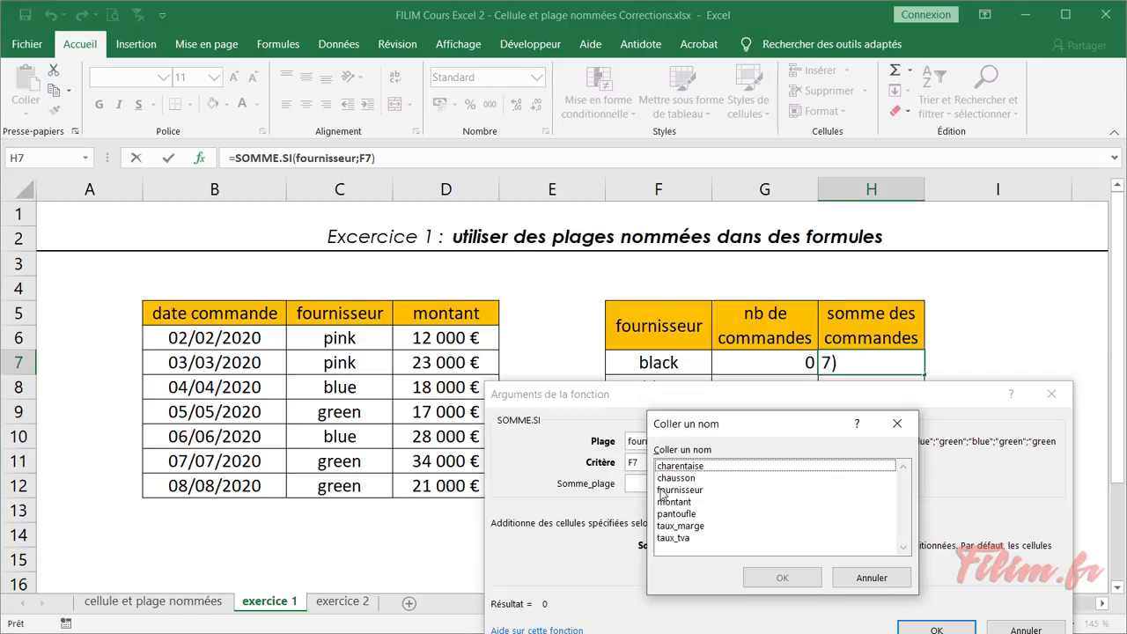
double_click(697, 502)
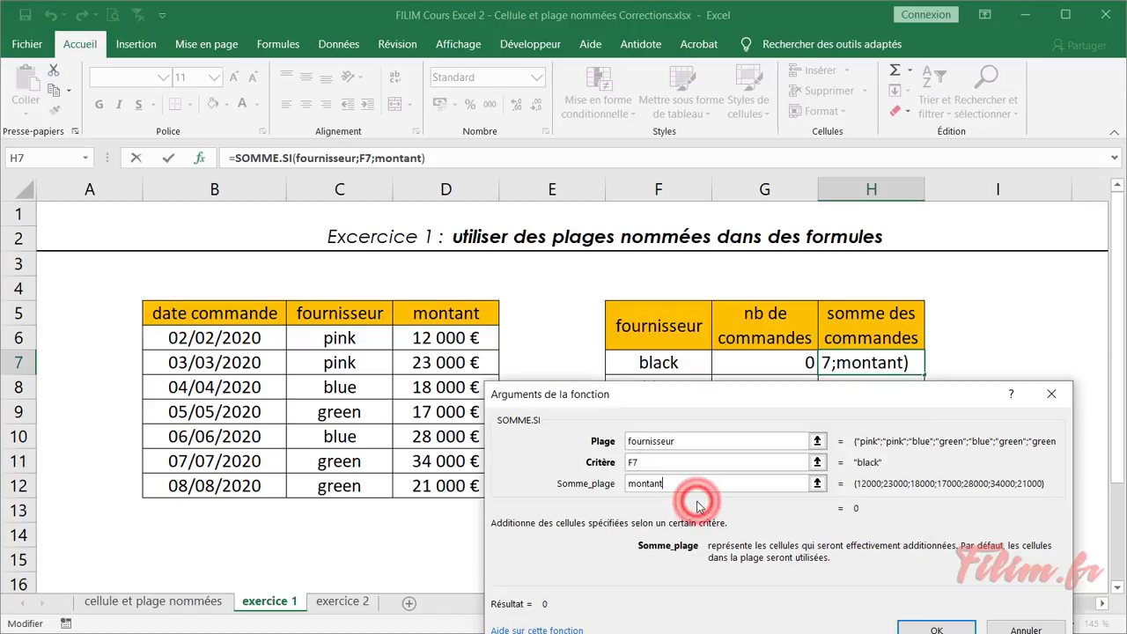
click(933, 630)
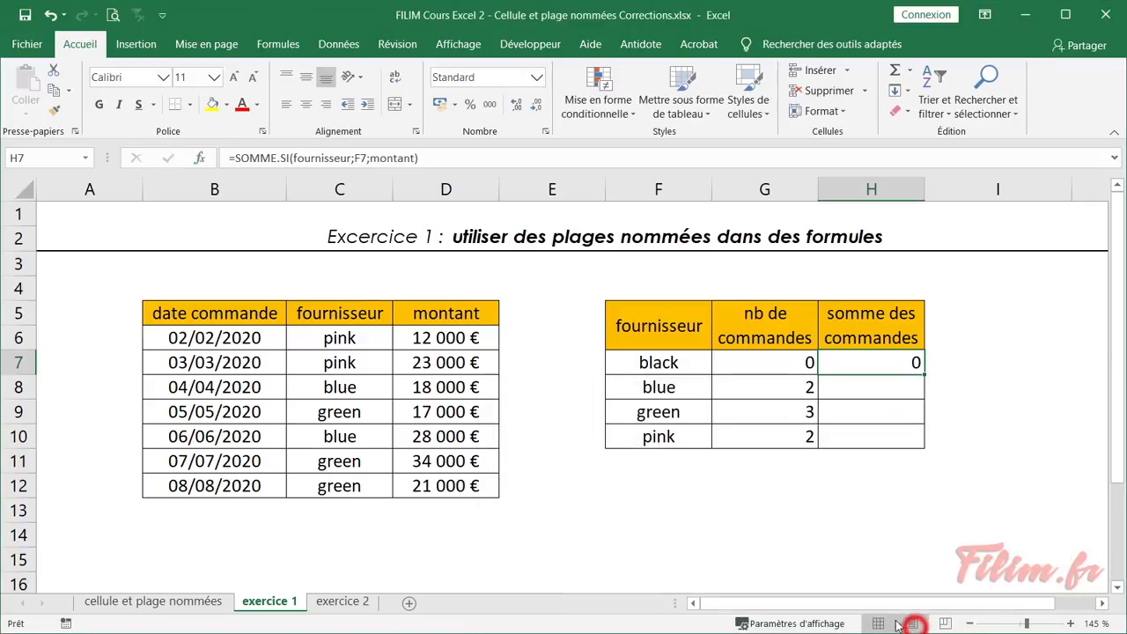
double_click(925, 374)
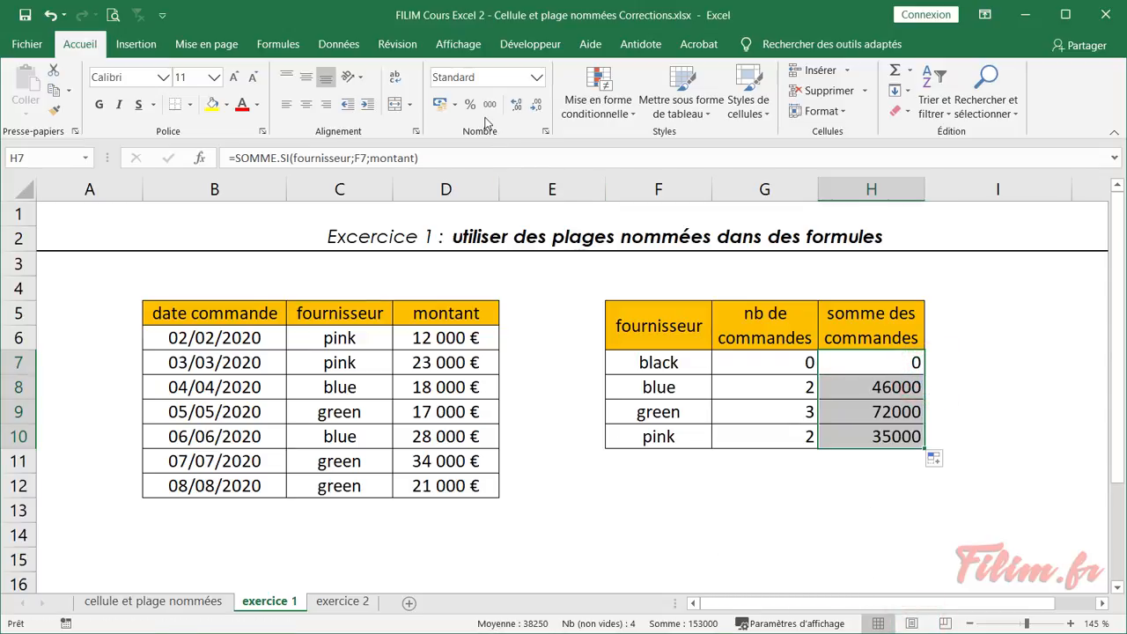
Step: Format the order sums H7:H10 as Monétaire with no decimals
click(537, 78)
click(524, 177)
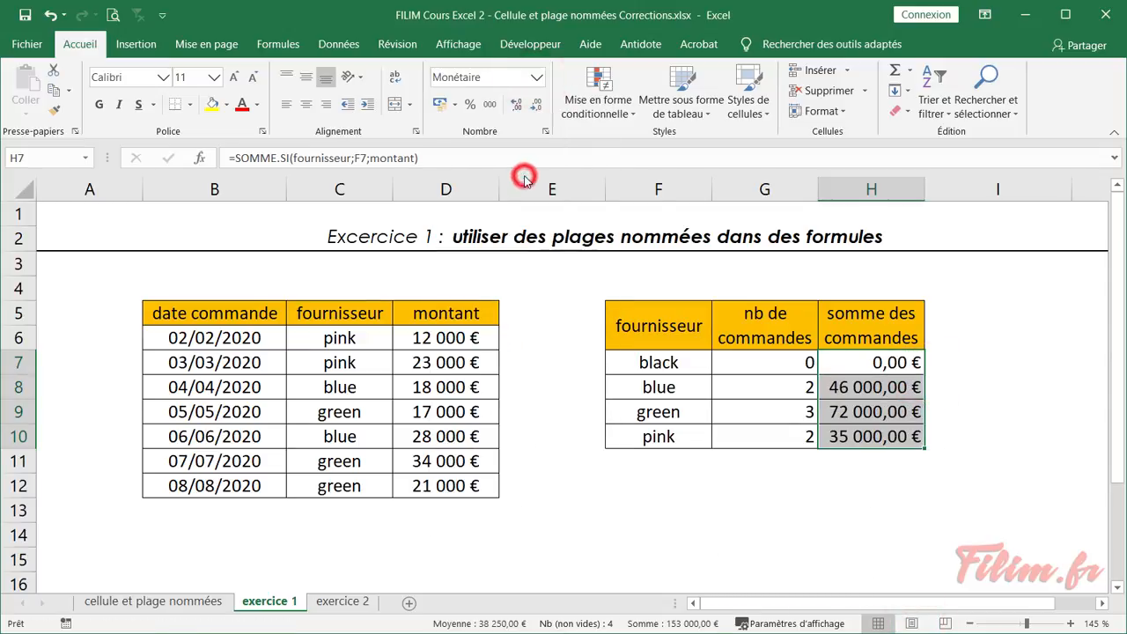
click(535, 103)
click(535, 104)
click(701, 513)
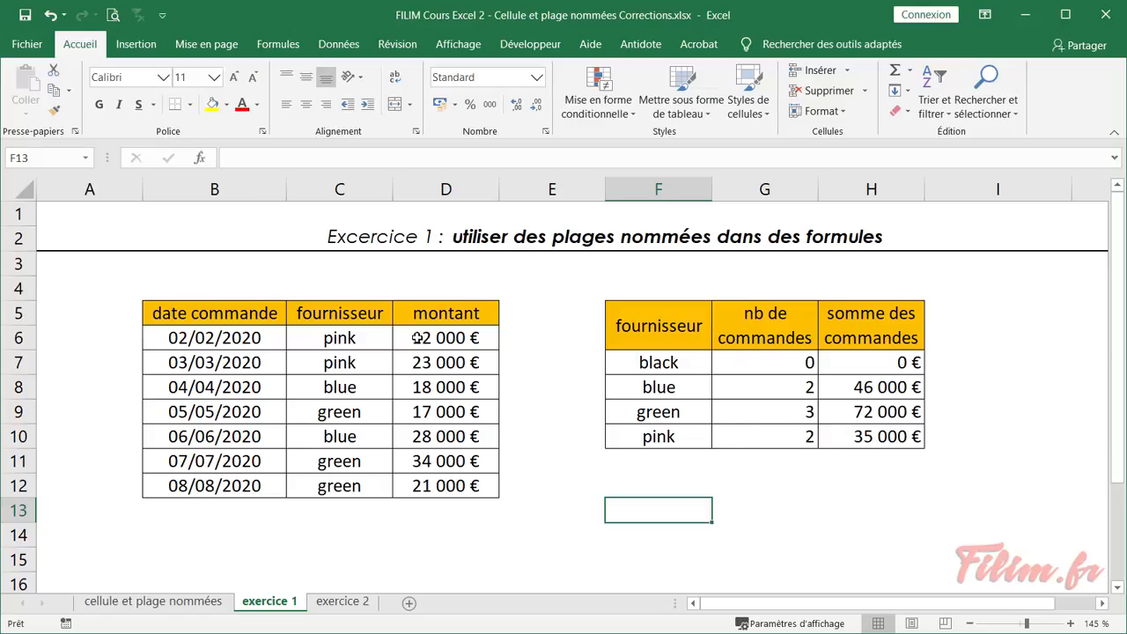
Step: Check the pink supplier's order sum against the total of amounts D6:D7
drag(417, 339, 415, 358)
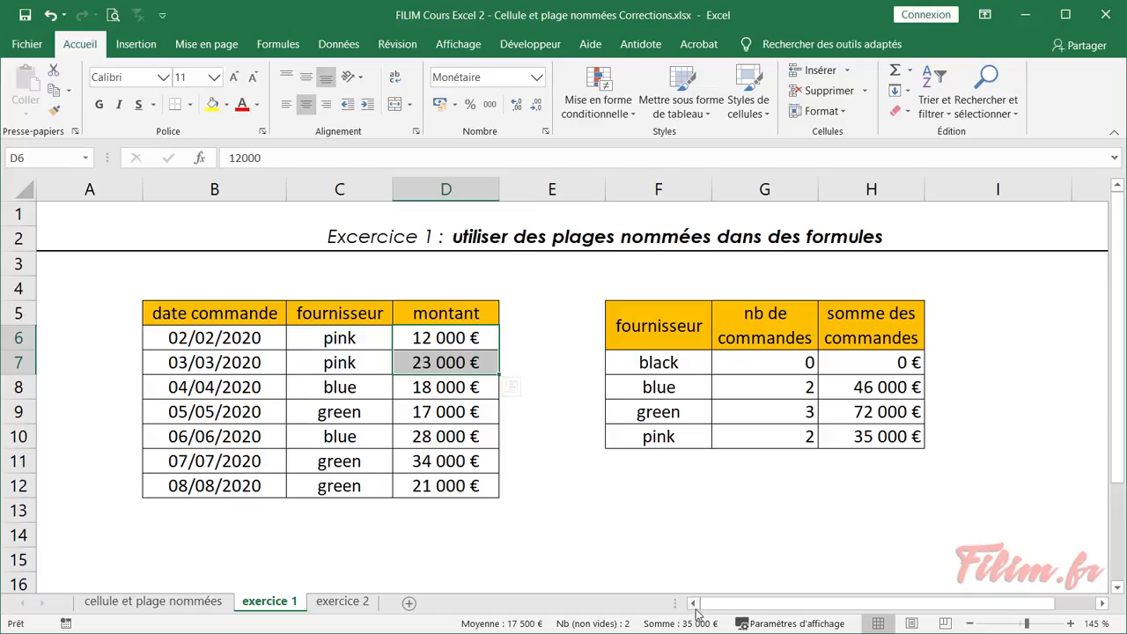
click(674, 624)
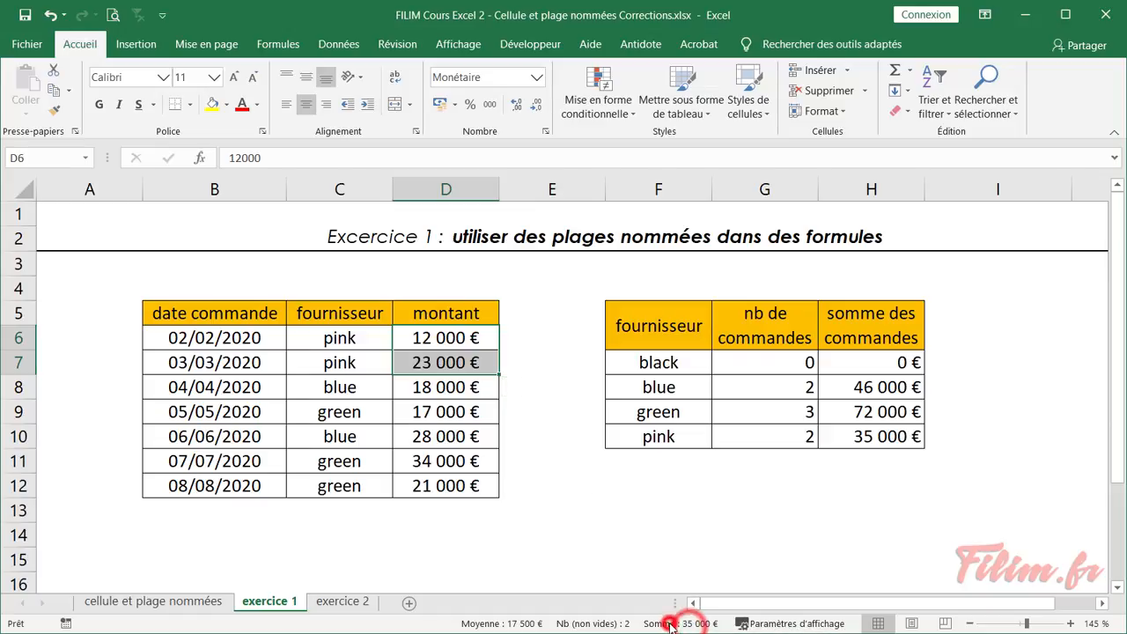
click(635, 478)
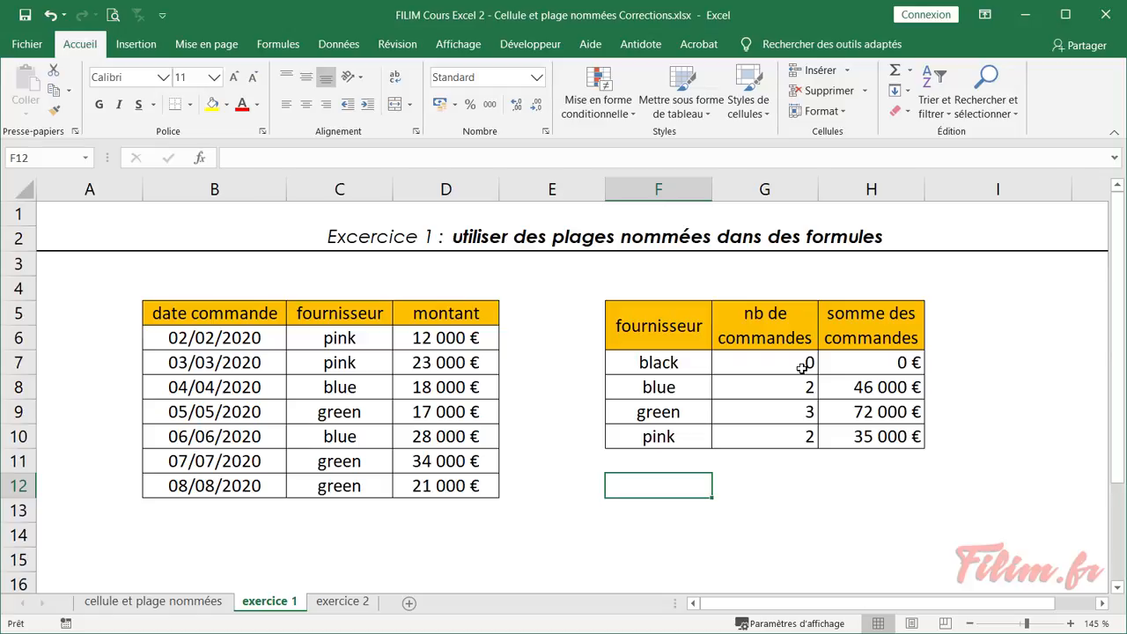
key(Down)
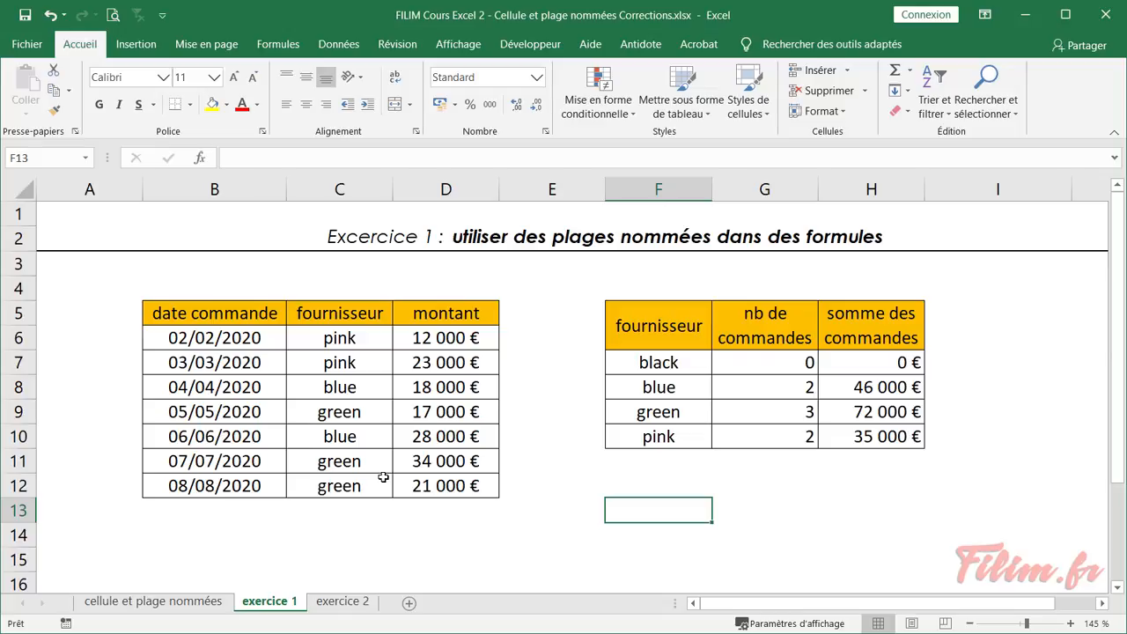
Step: Clear the supplier in C12 and name the supplier cells F7:F10 liste_fournisseur
click(362, 488)
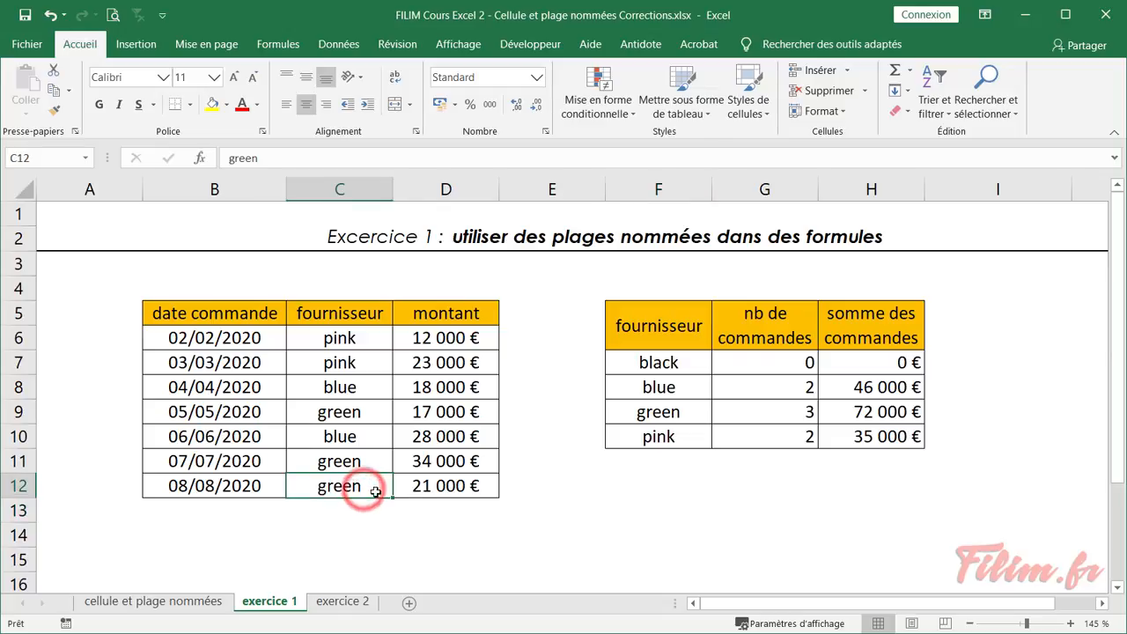
key(Delete)
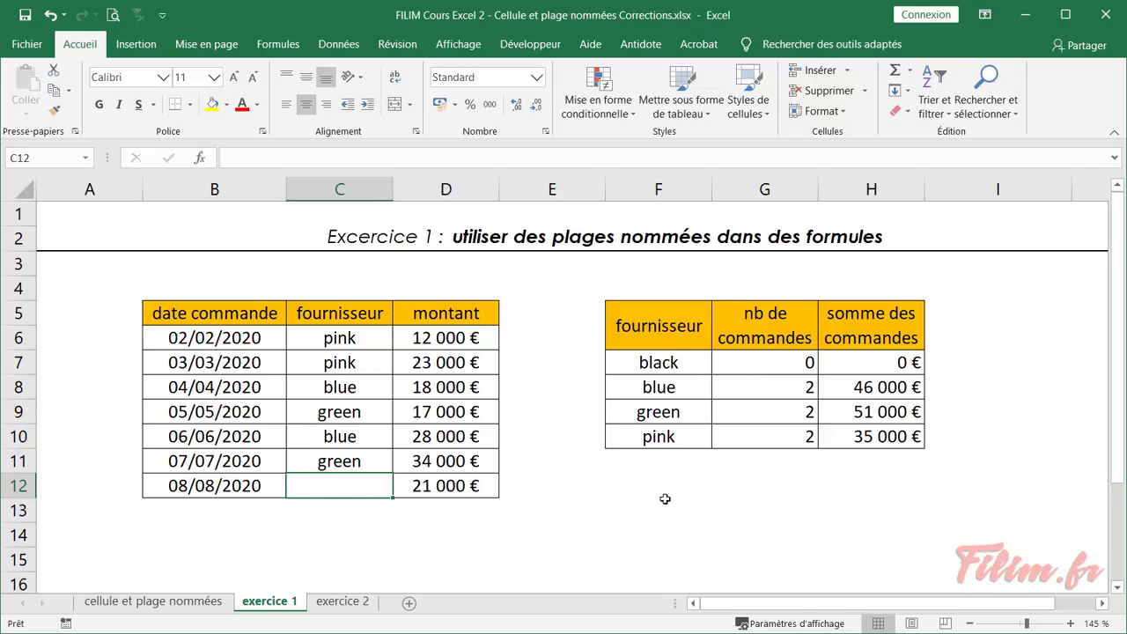
drag(668, 359, 662, 435)
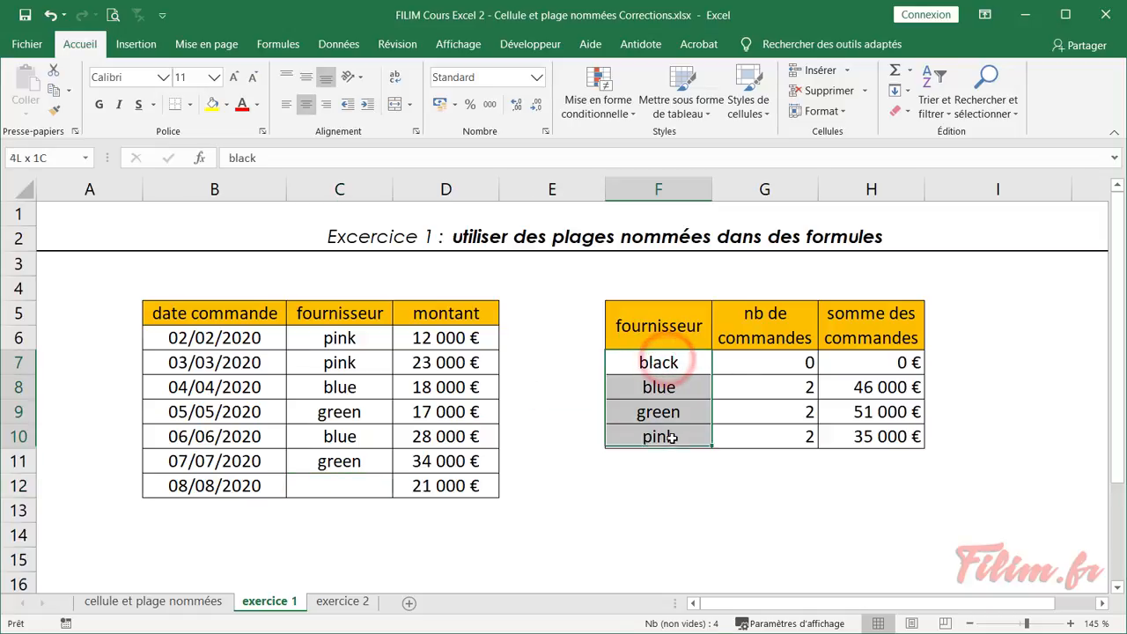
click(32, 158)
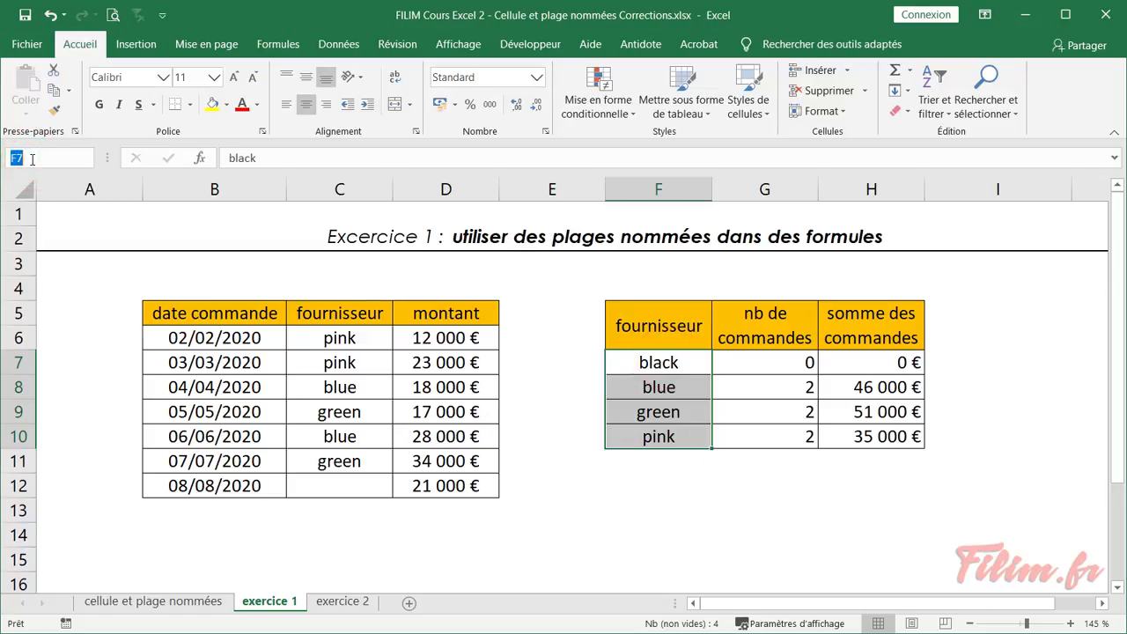
text(lis)
text(te_fournisseur)
key(Return)
Step: Start a data validation rule on C12 that allows entries from a list (Liste)
click(363, 482)
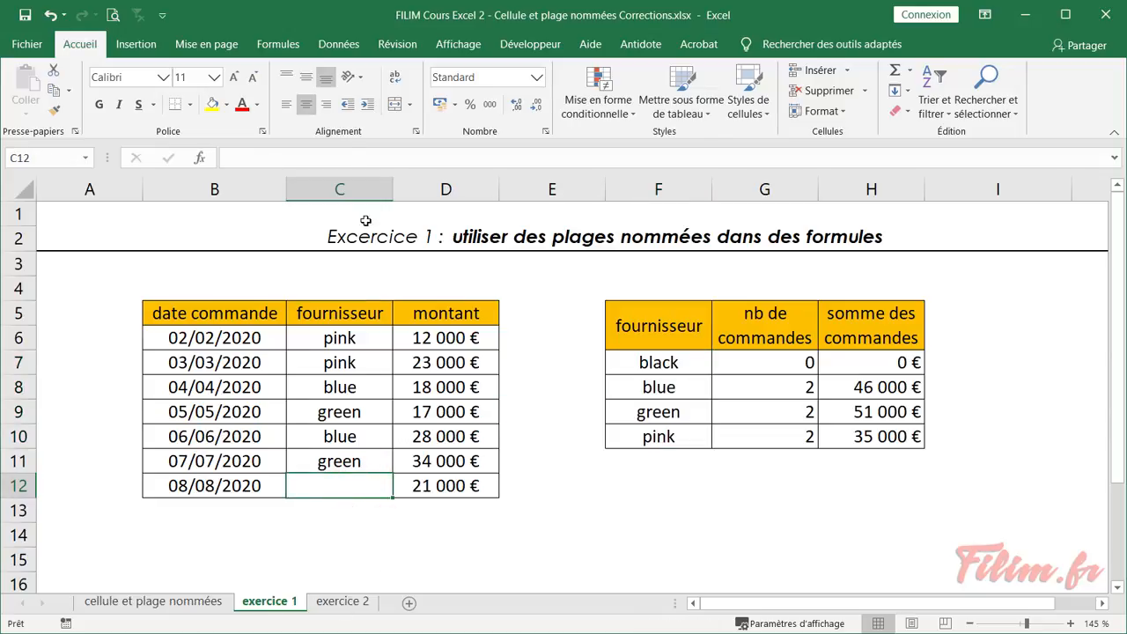
click(339, 44)
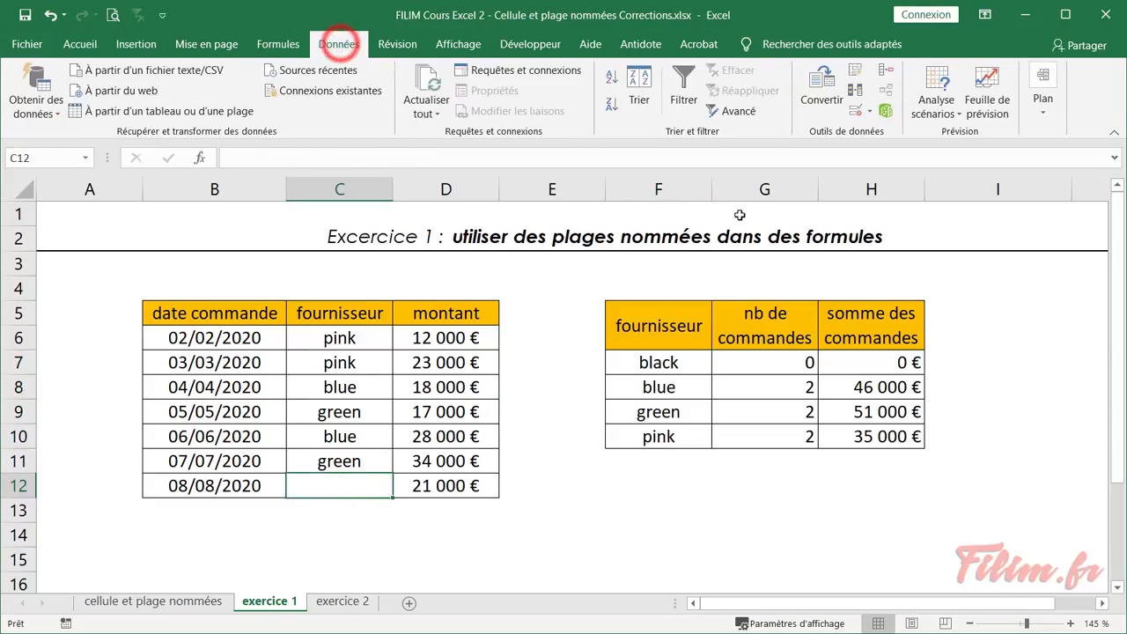
click(869, 111)
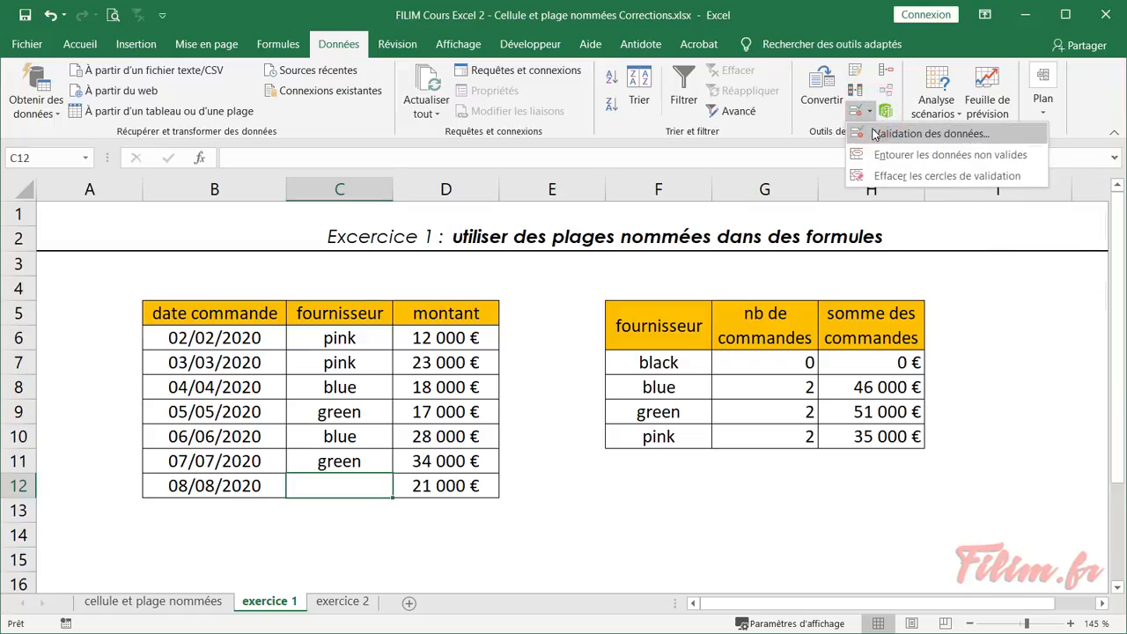
click(874, 133)
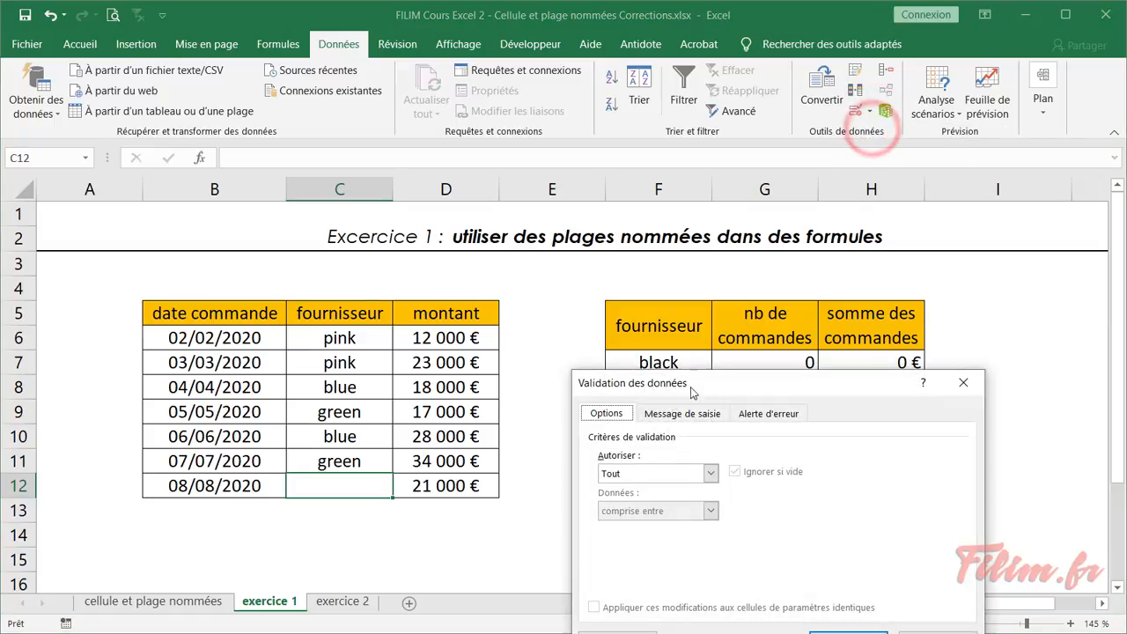
click(688, 473)
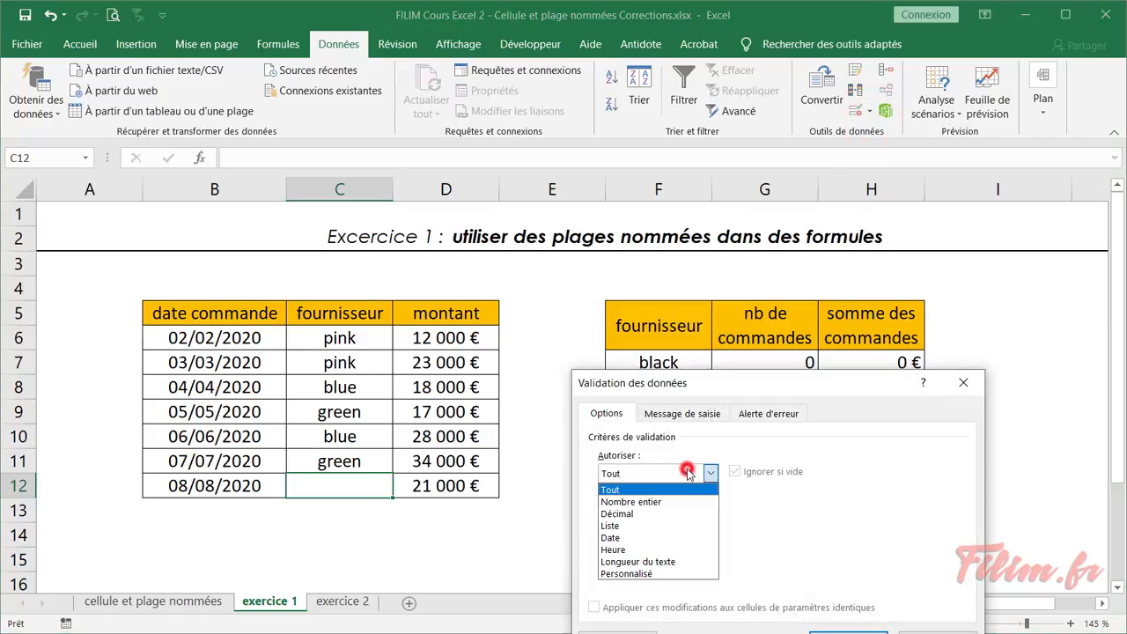
click(651, 526)
drag(690, 389, 240, 147)
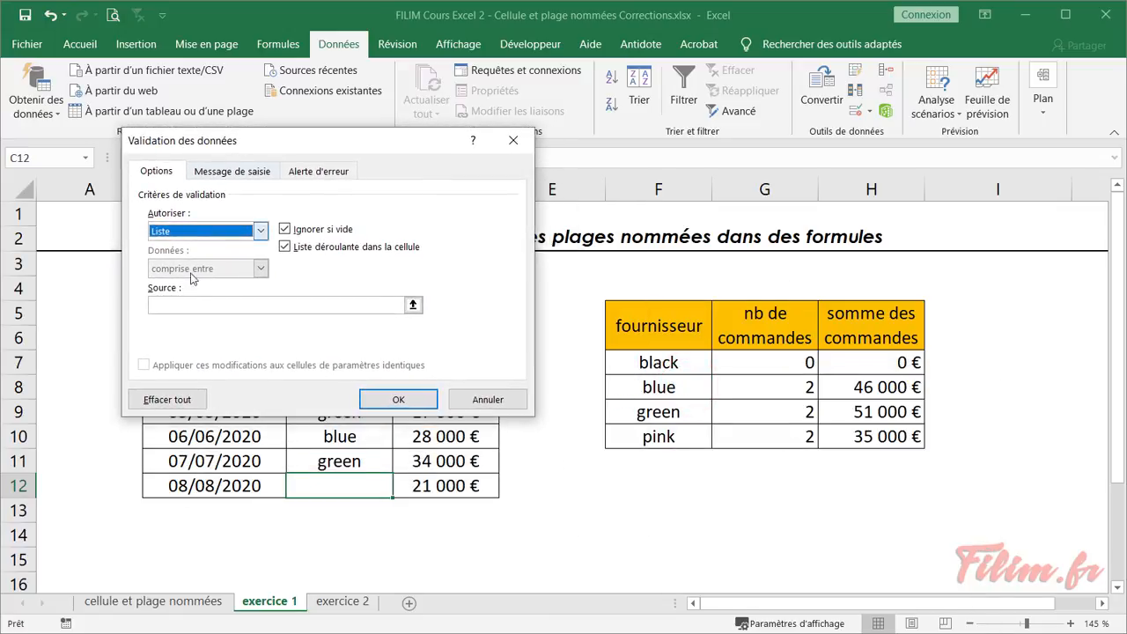
Step: Set the validation source to the named range =liste_fournisseur and apply the rule to C12
click(184, 305)
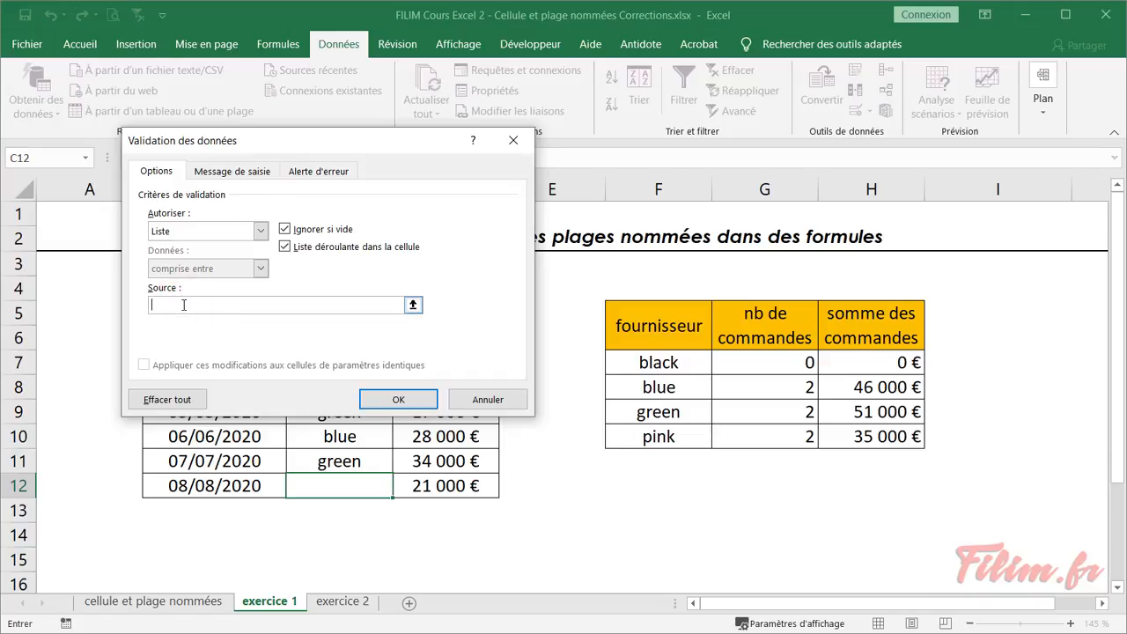
key(F3)
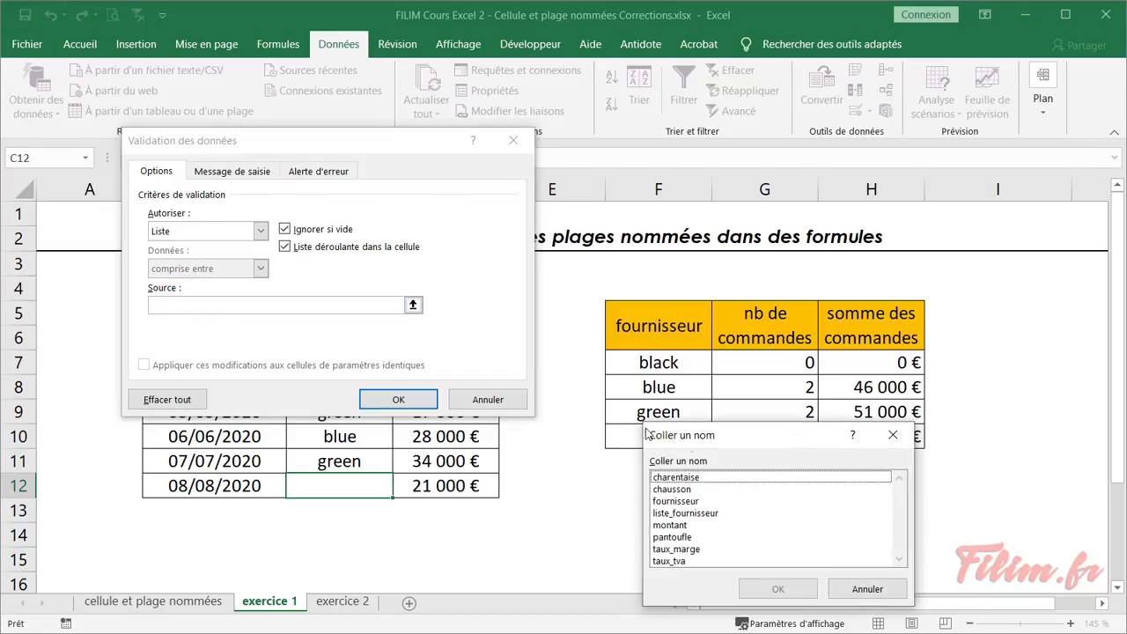
drag(687, 437, 443, 293)
click(450, 363)
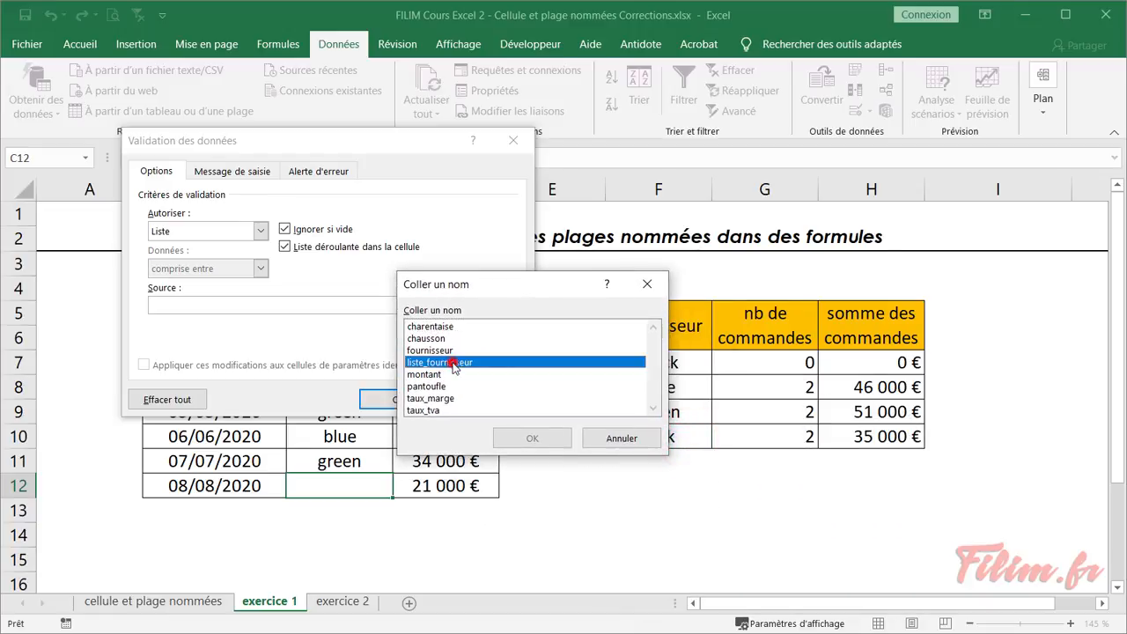
double_click(454, 368)
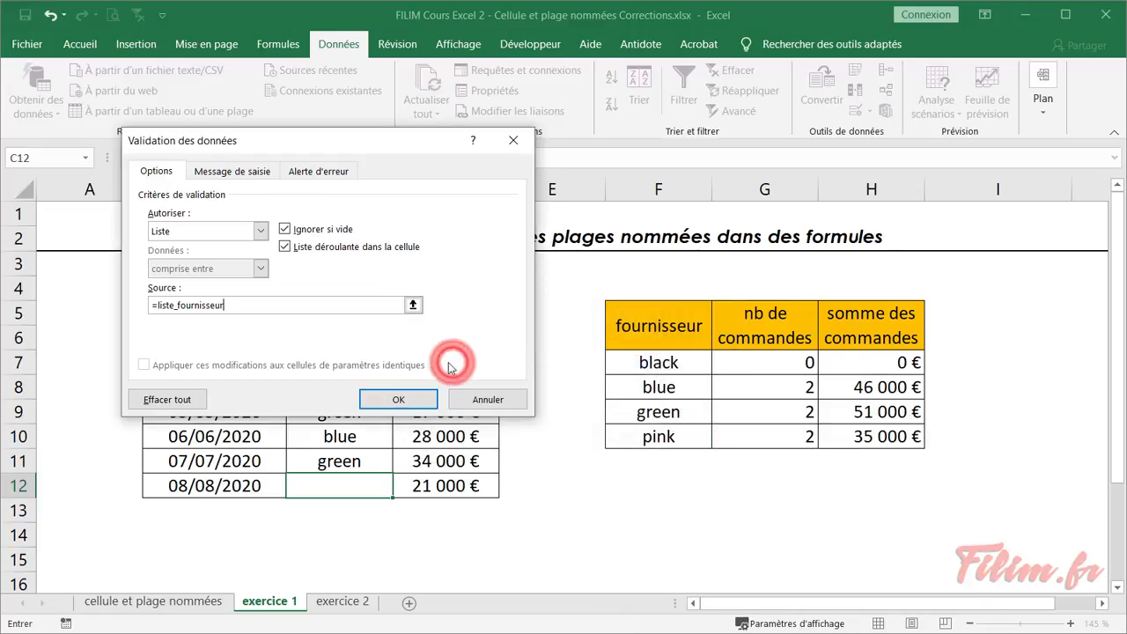
click(396, 399)
Step: Test the supplier drop-down list in C12 by choosing green, blue and finally black
click(399, 488)
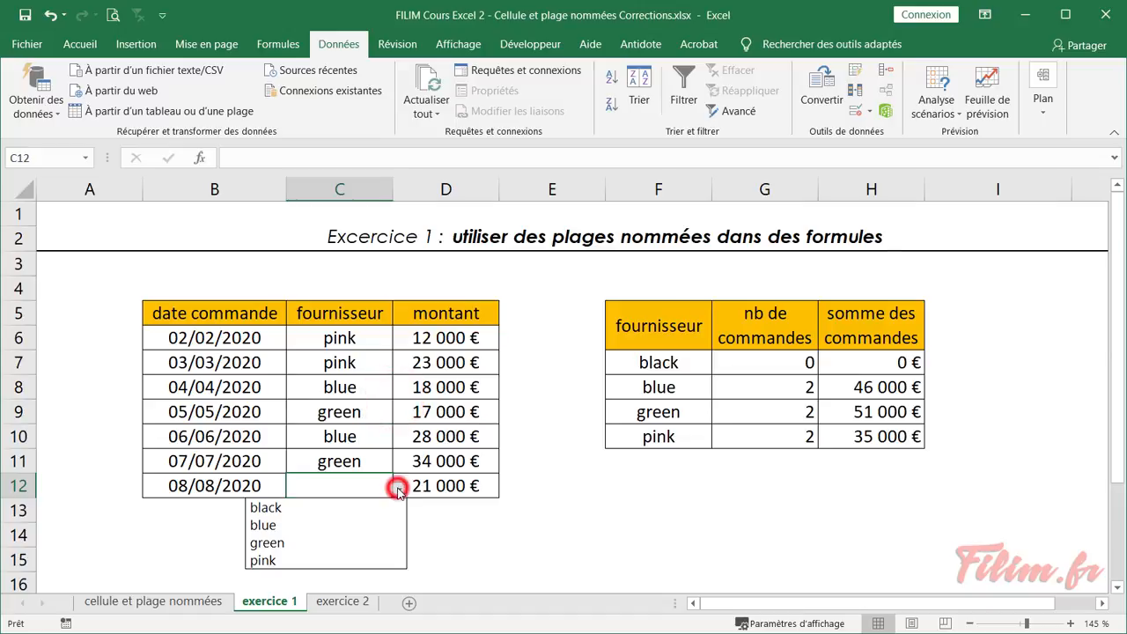
click(349, 532)
click(396, 489)
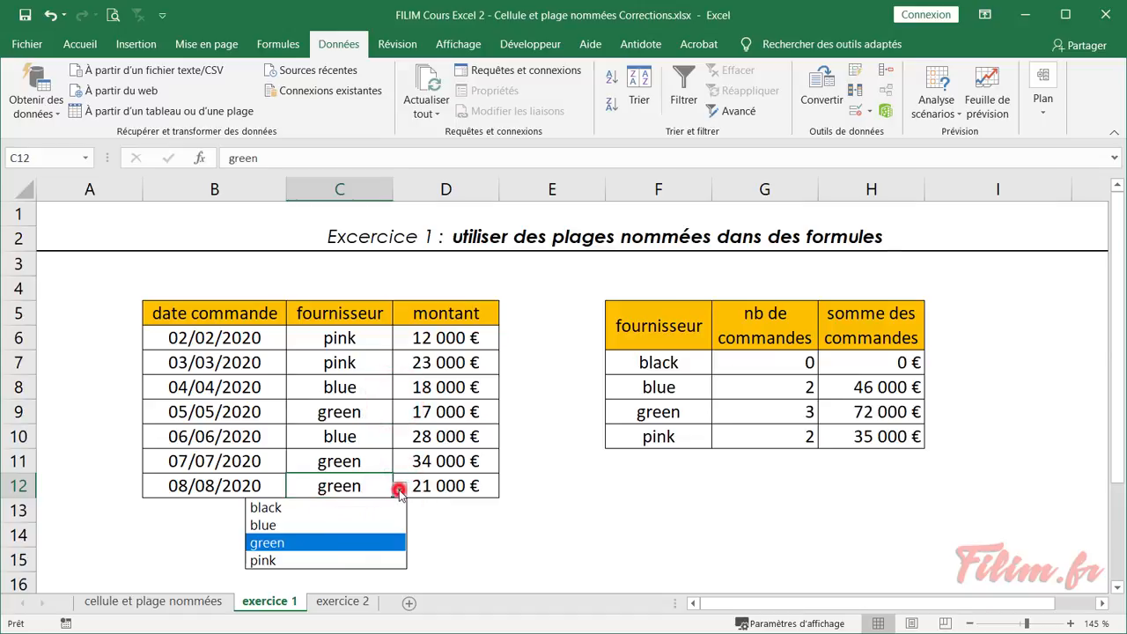
click(341, 524)
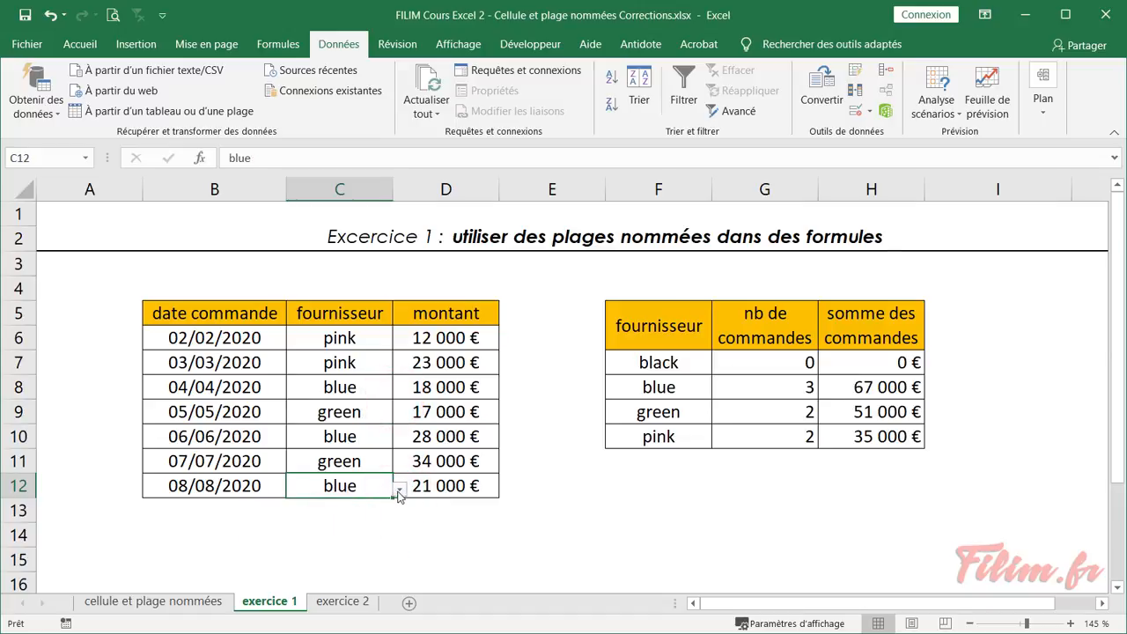
click(399, 488)
click(361, 509)
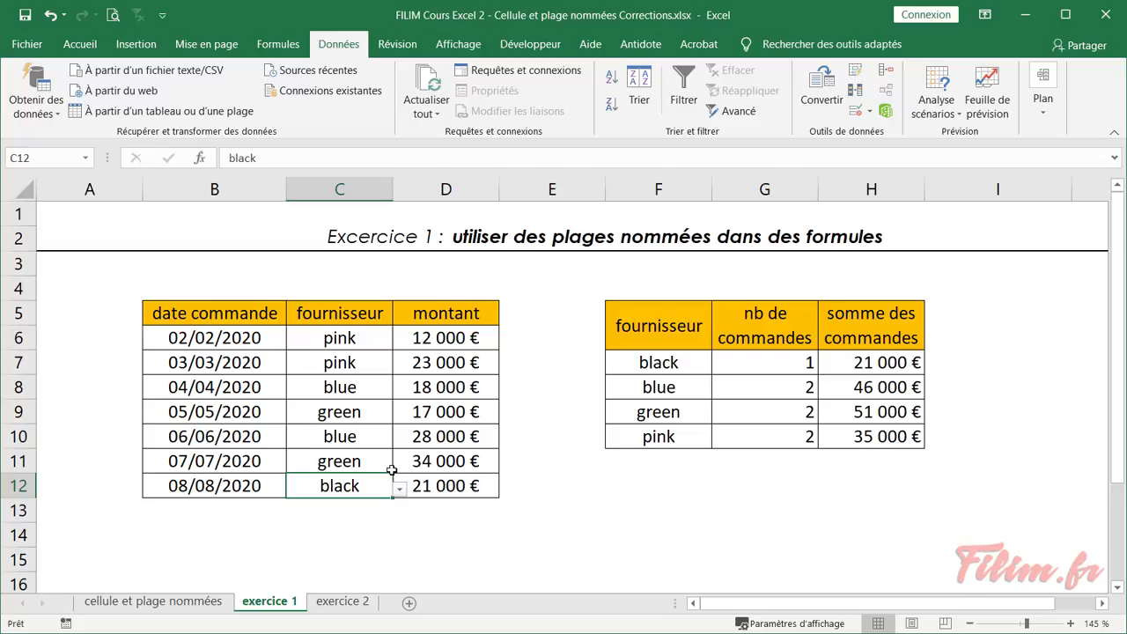
Step: Go to the exercice 2 sheet and review the order table's headers in B5:D5
click(342, 601)
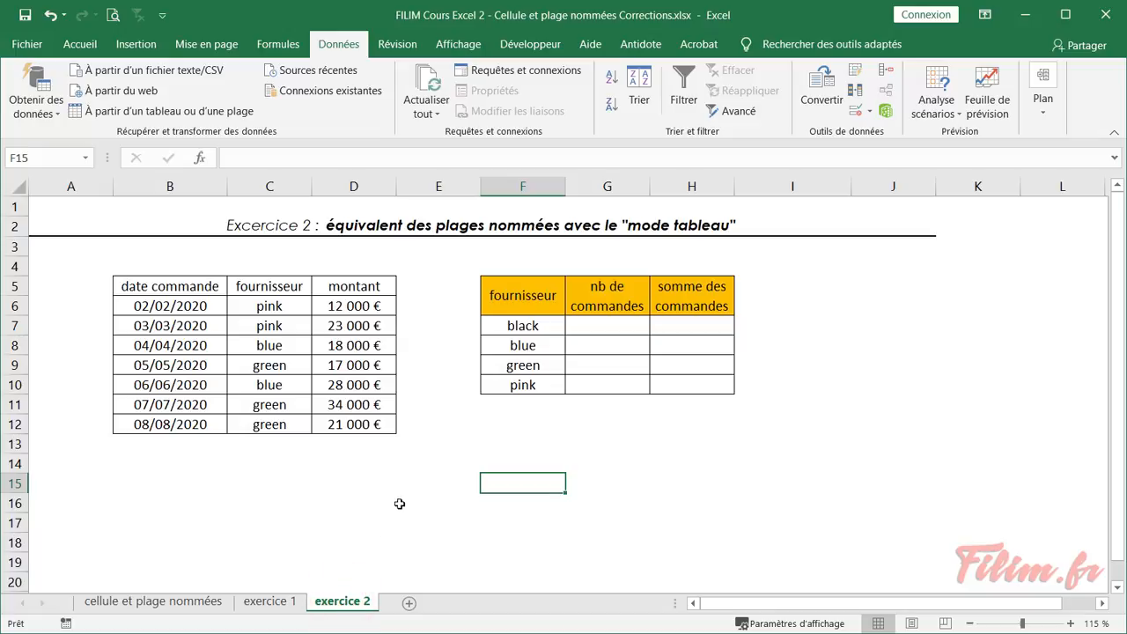
ctrl+scroll(400, 504, up, 3)
drag(777, 607, 762, 605)
scroll(668, 533, up, 1)
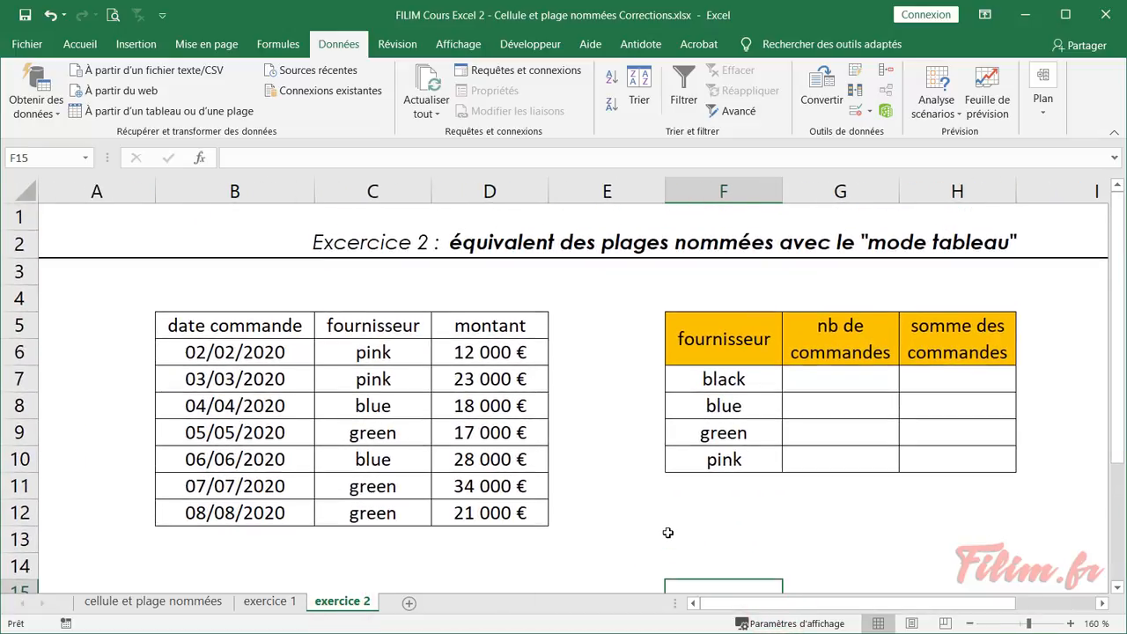
drag(259, 324, 490, 326)
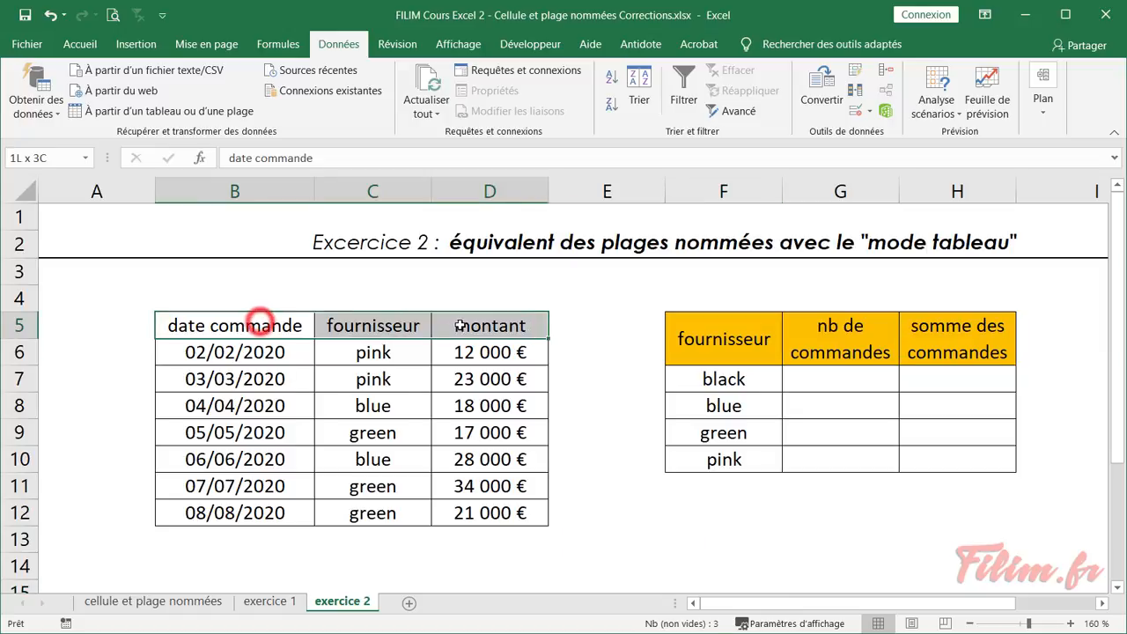
click(404, 384)
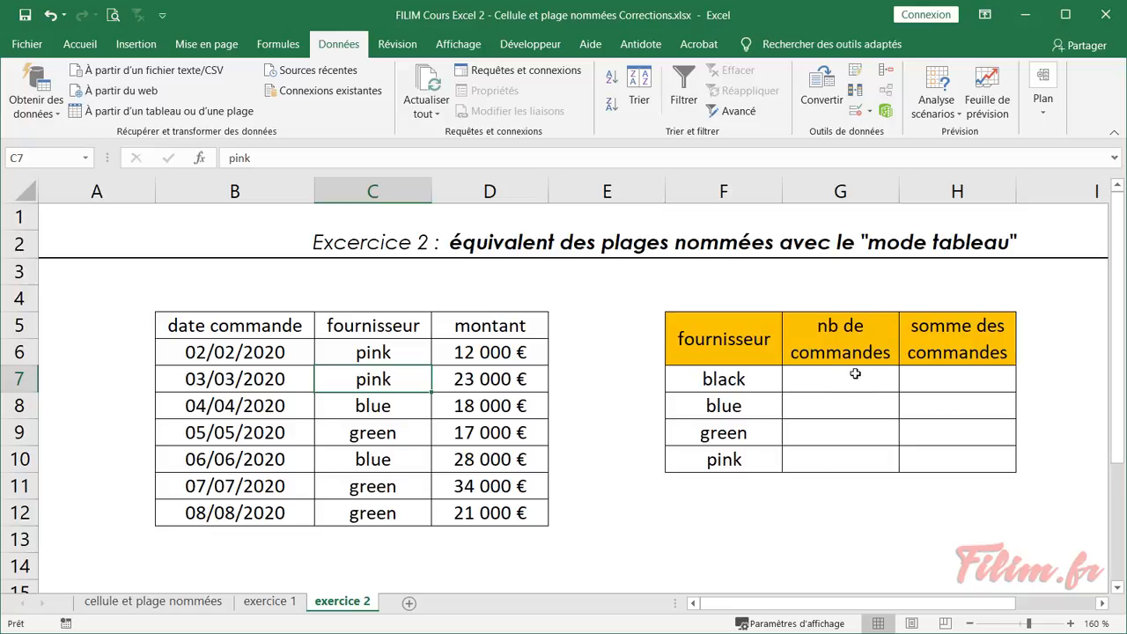
Step: Convert the order range B5:D12 into a table with headers, using the gold medium table style
click(79, 44)
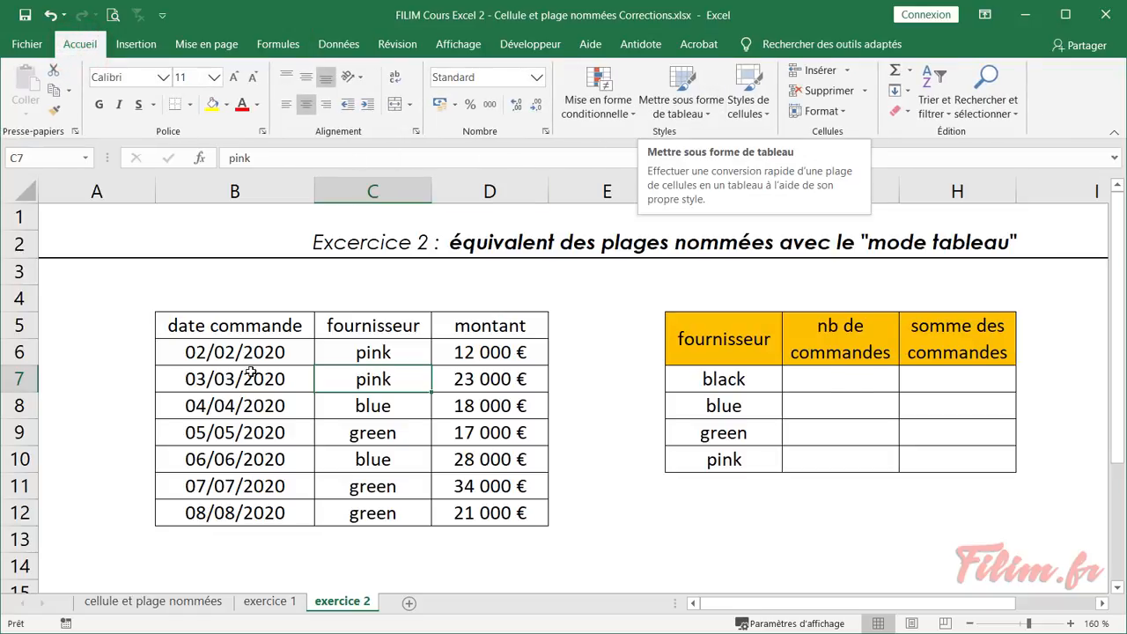
drag(259, 325, 464, 508)
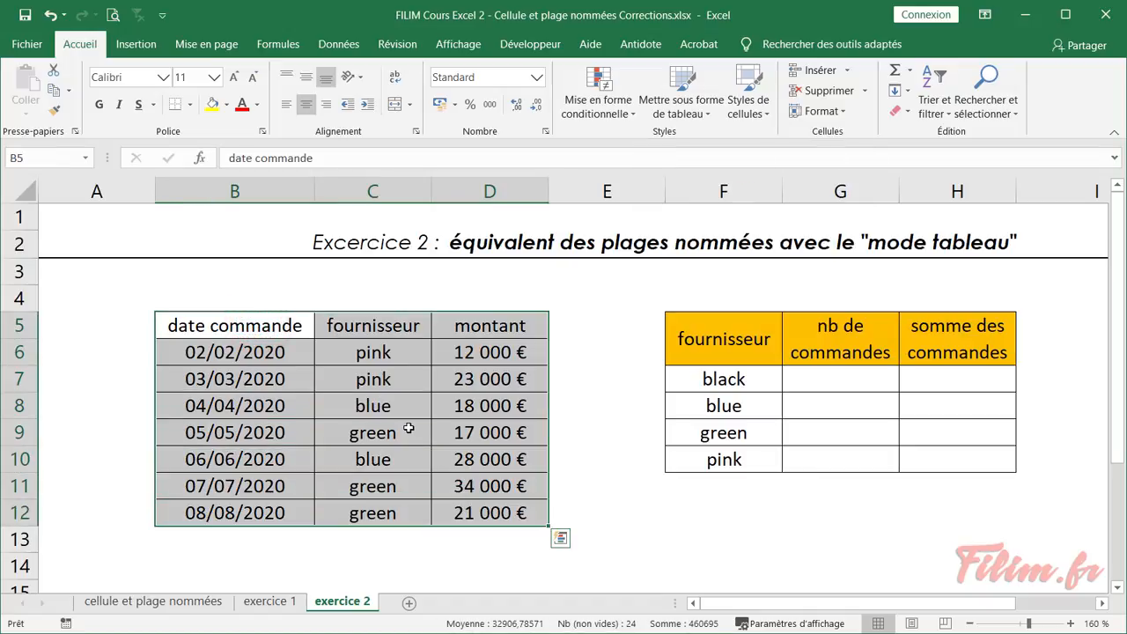
click(315, 405)
click(327, 449)
click(294, 433)
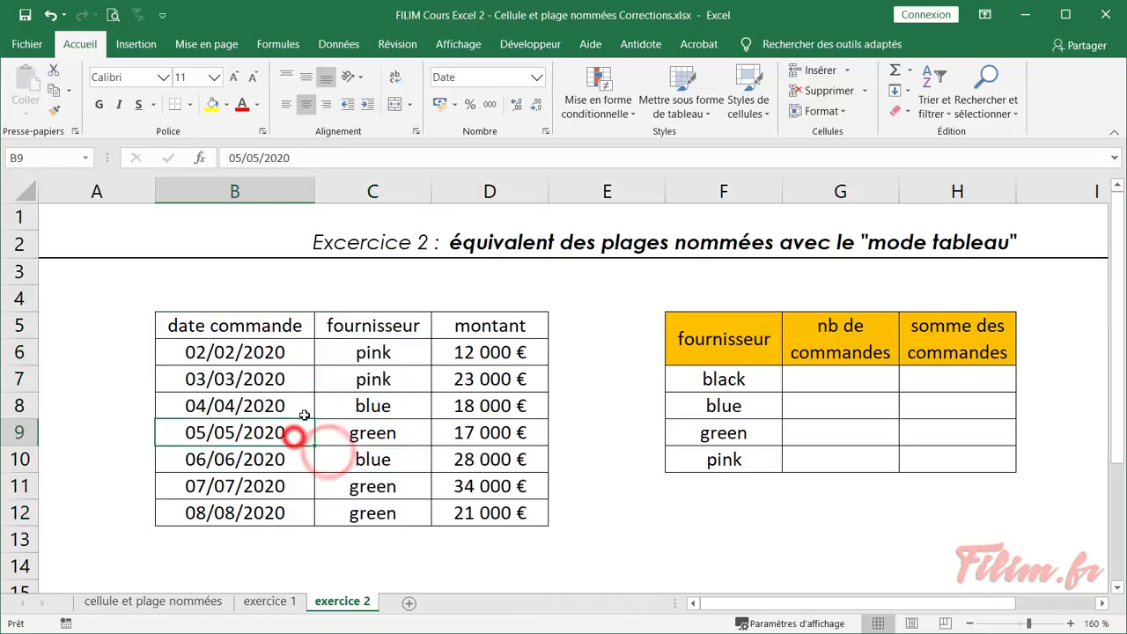
click(677, 97)
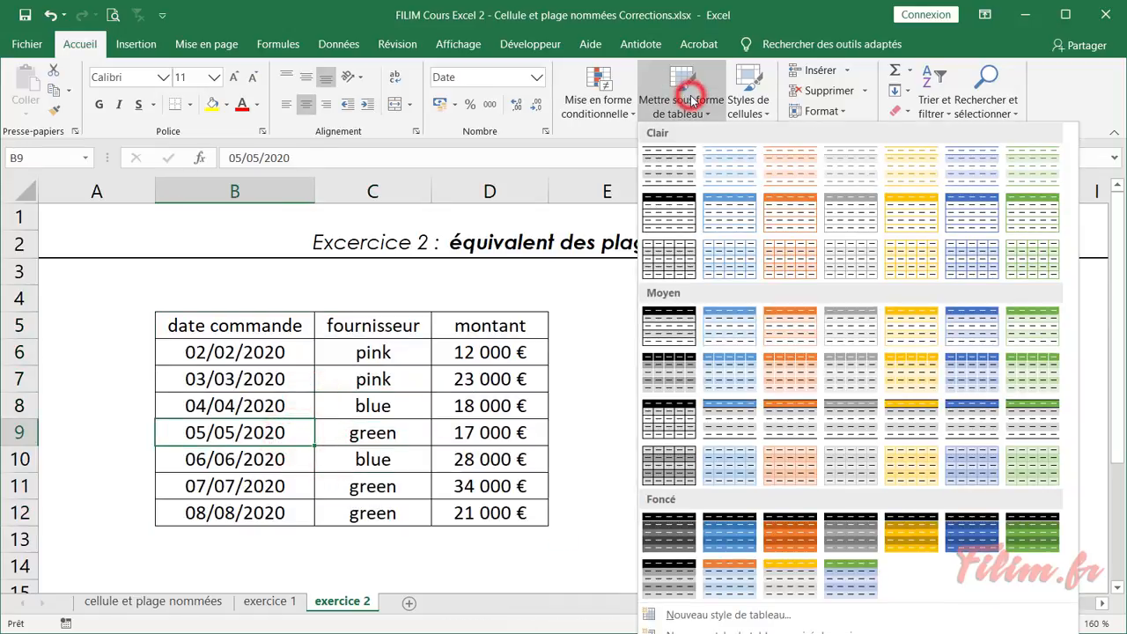
click(916, 336)
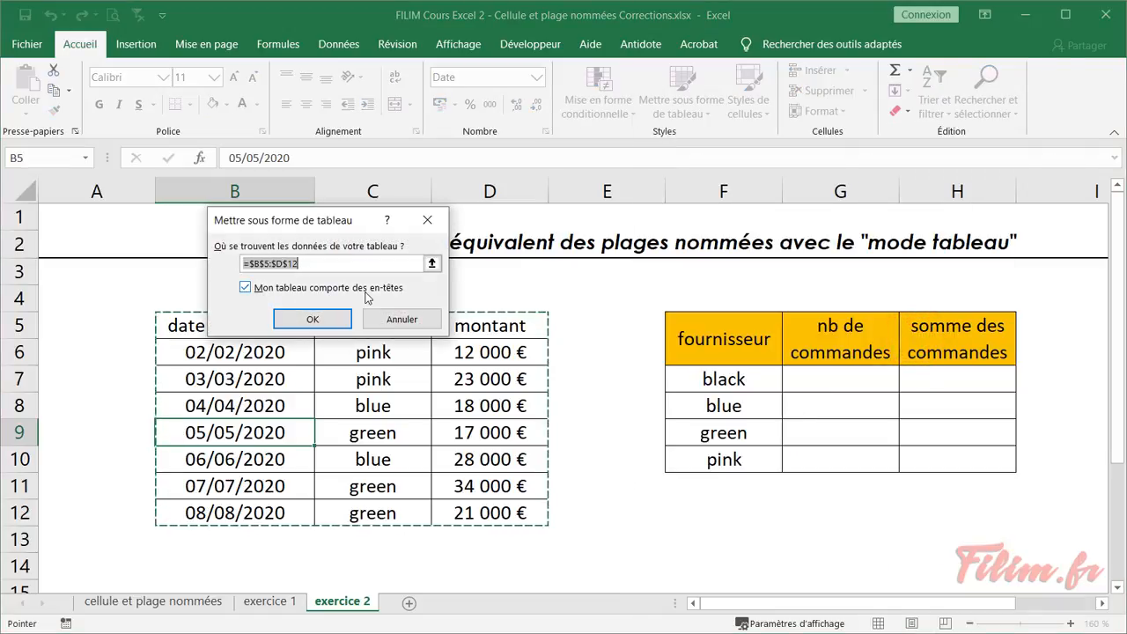
click(318, 319)
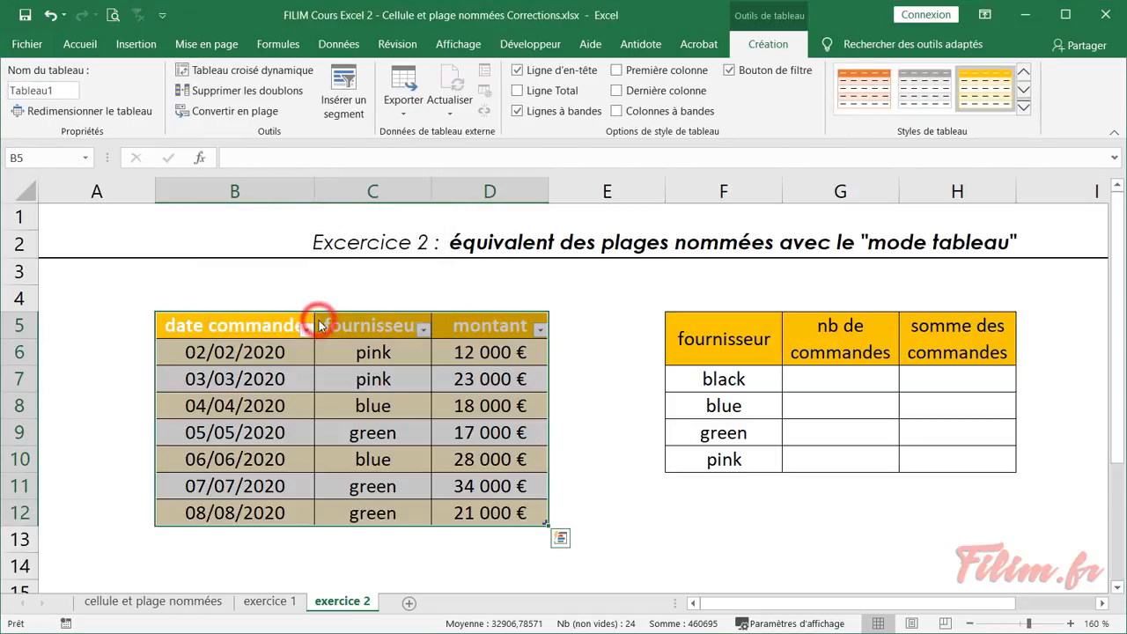
click(414, 424)
click(851, 383)
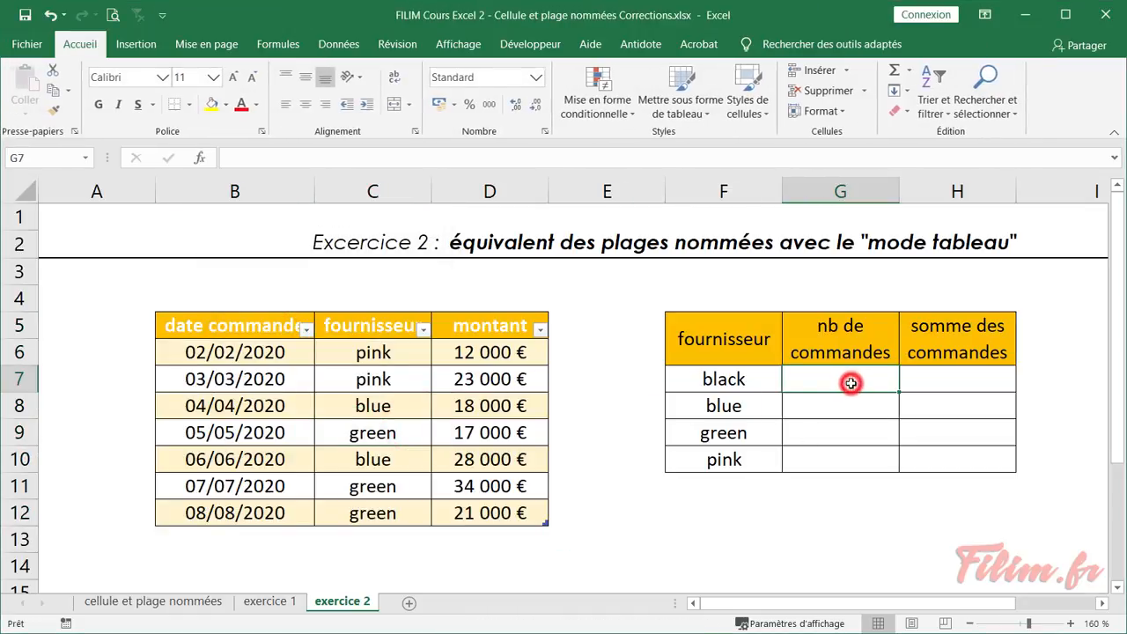
Step: Insert the NB.SI function in G7 and move its arguments window clear of the order table
click(198, 158)
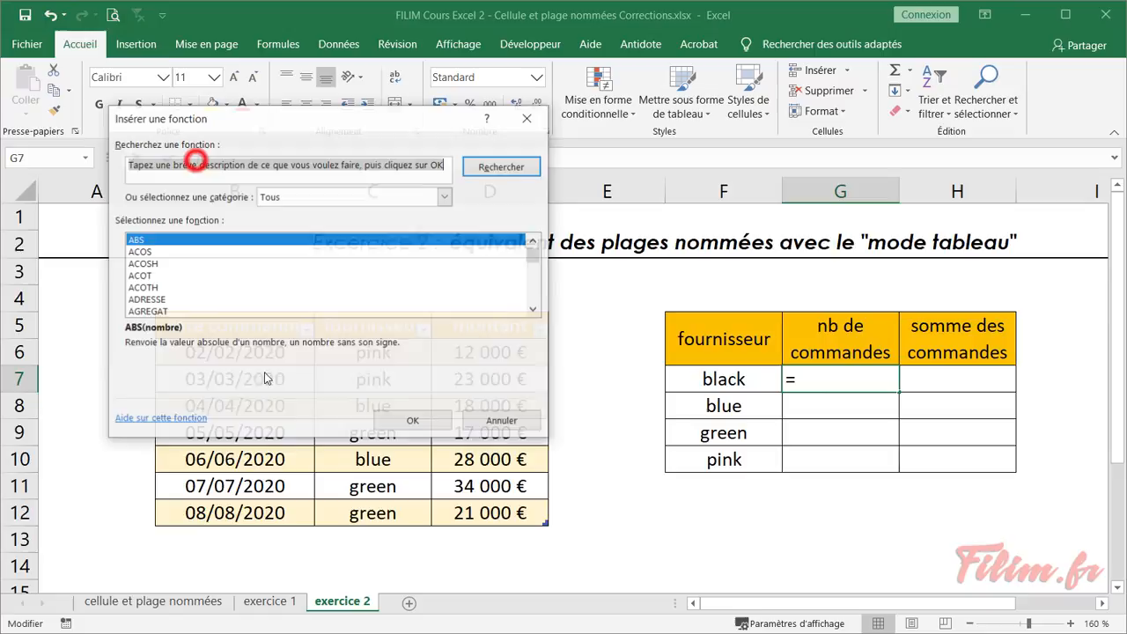
click(236, 280)
key(n)
key(b)
scroll(234, 273, down, 3)
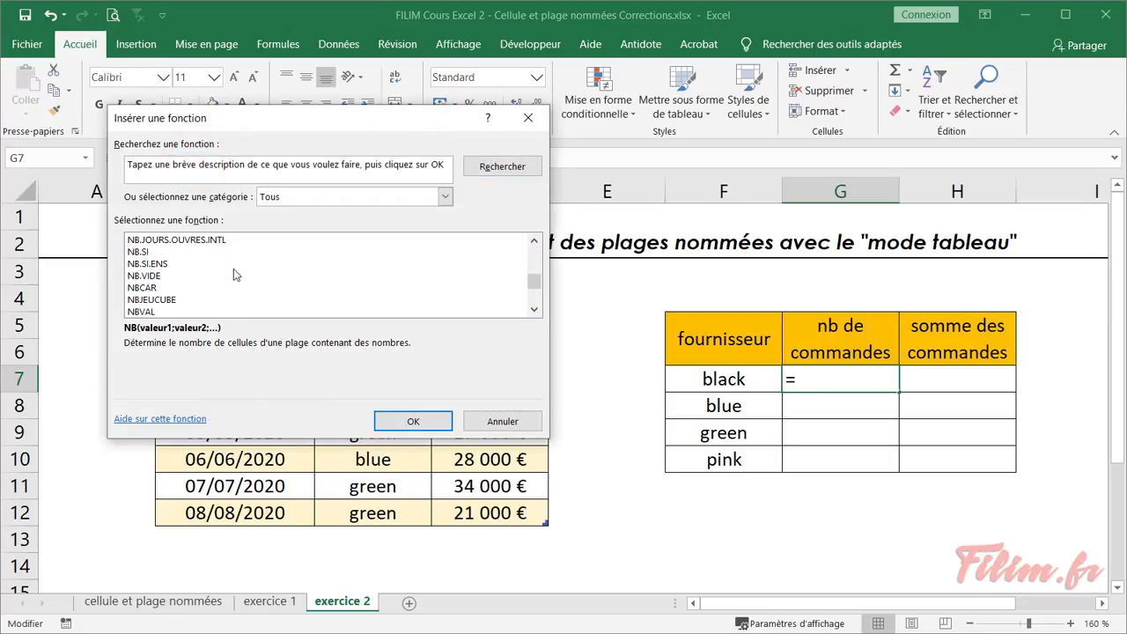
double_click(226, 254)
drag(370, 160, 923, 411)
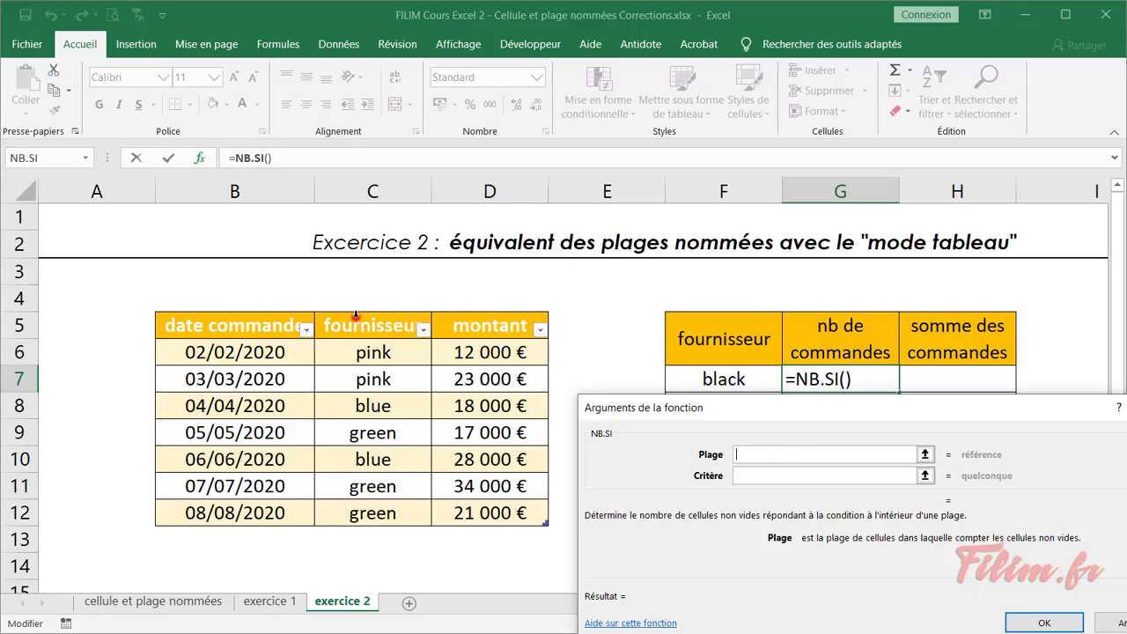
Step: Set the NB.SI range to Tableau1[fournisseur] and the criterion to F7, and fill the formula down to G10
click(356, 313)
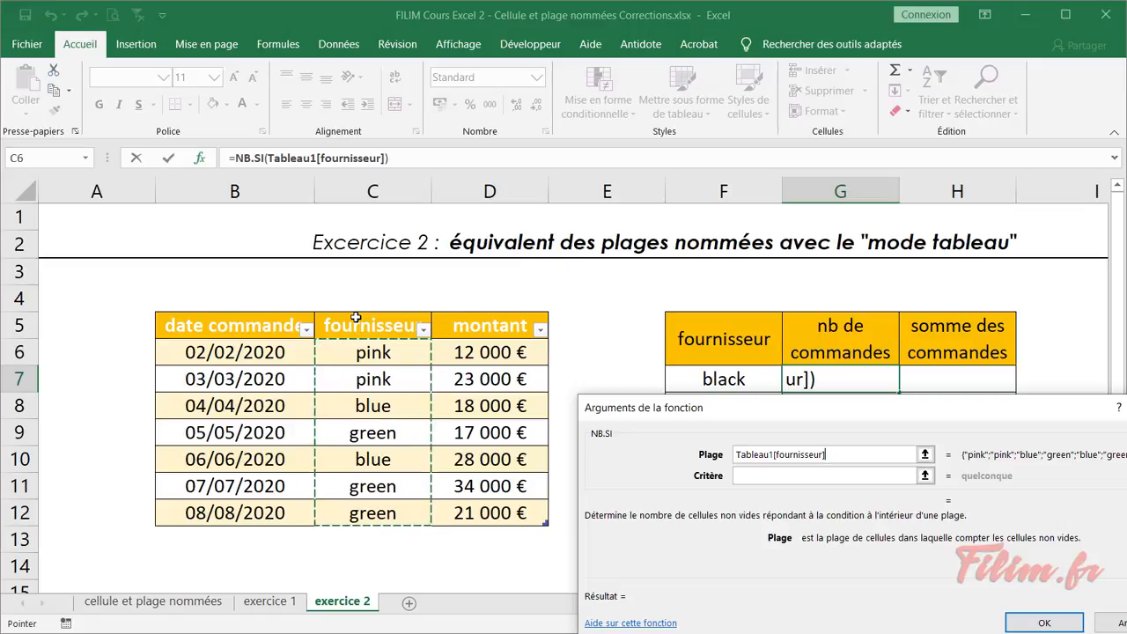
click(761, 480)
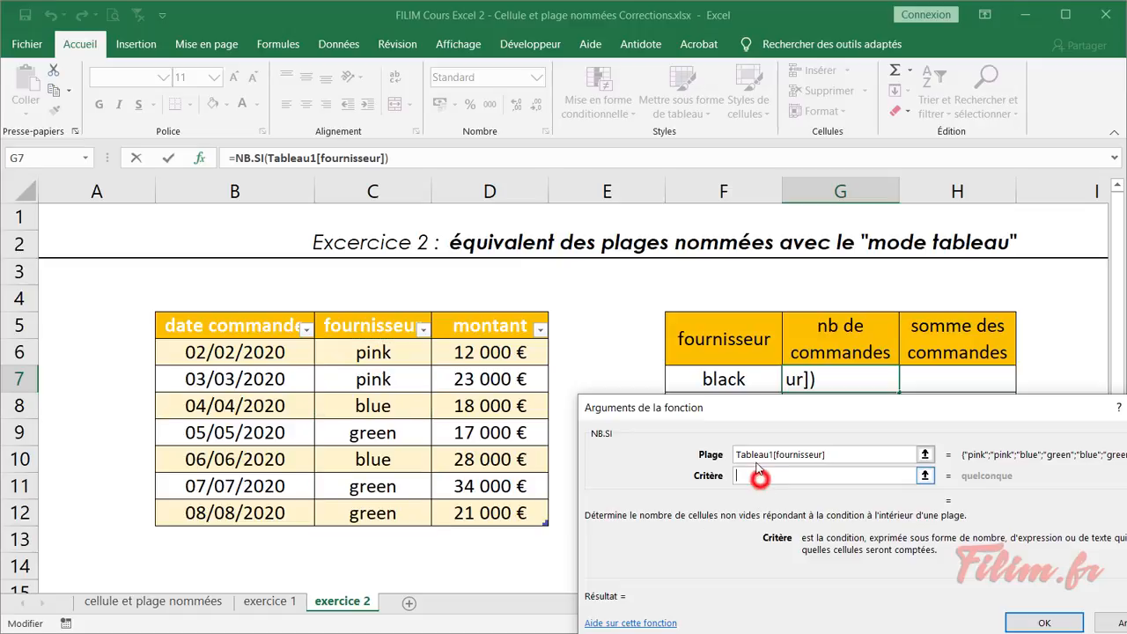
click(724, 380)
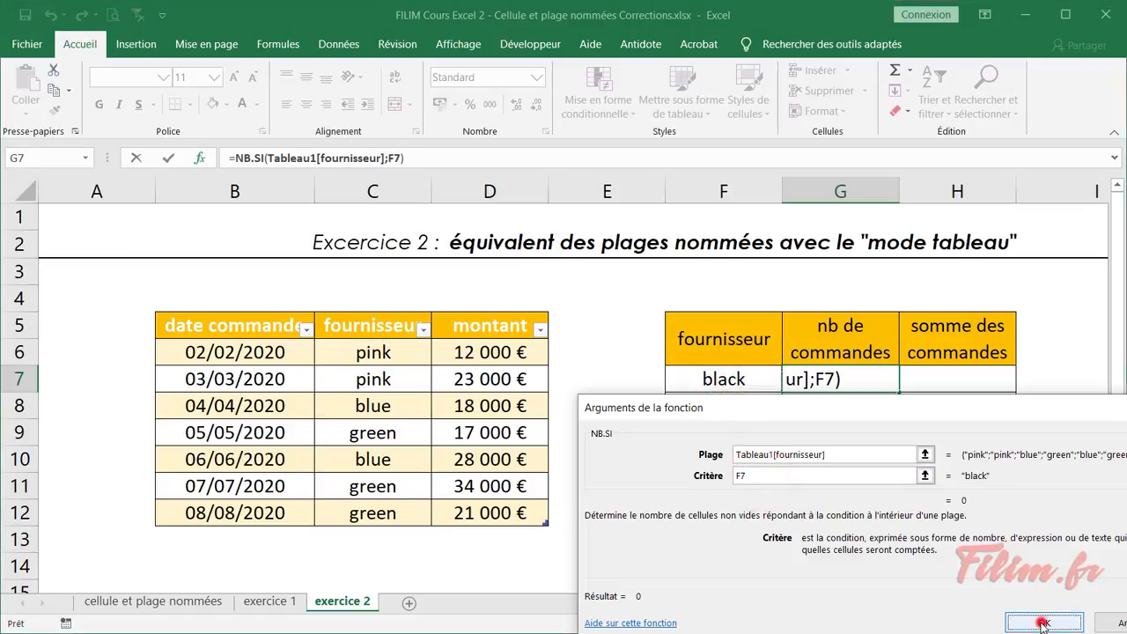
click(1044, 622)
double_click(901, 394)
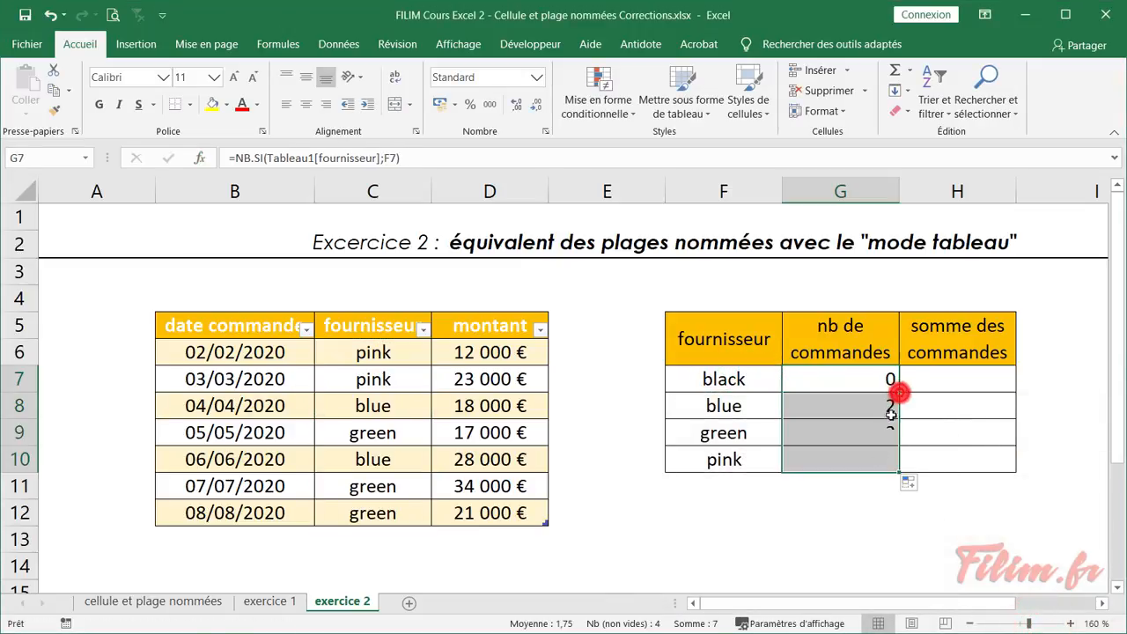
Step: Insert the SOMME.SI function in H7 from the recently used functions, keeping the order table in view
click(933, 379)
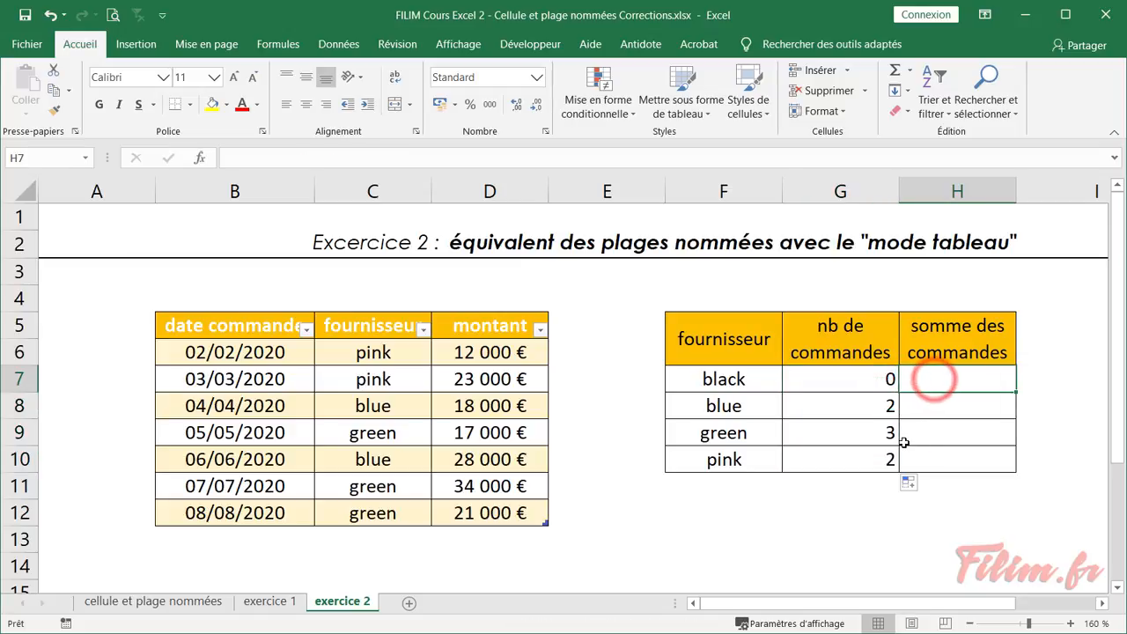
click(200, 158)
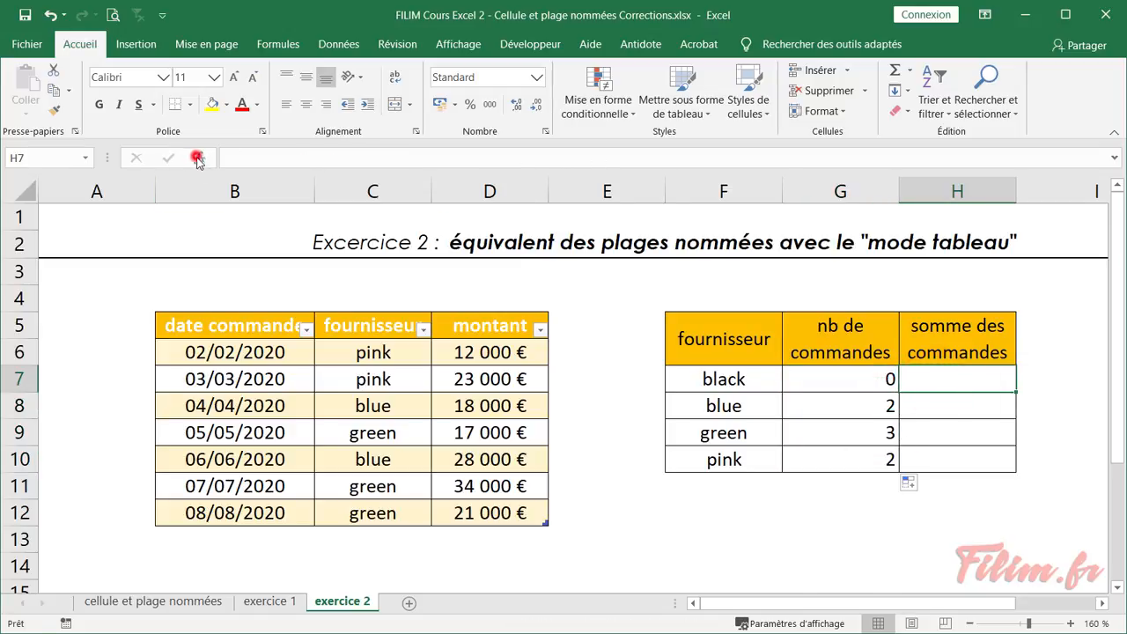
click(770, 498)
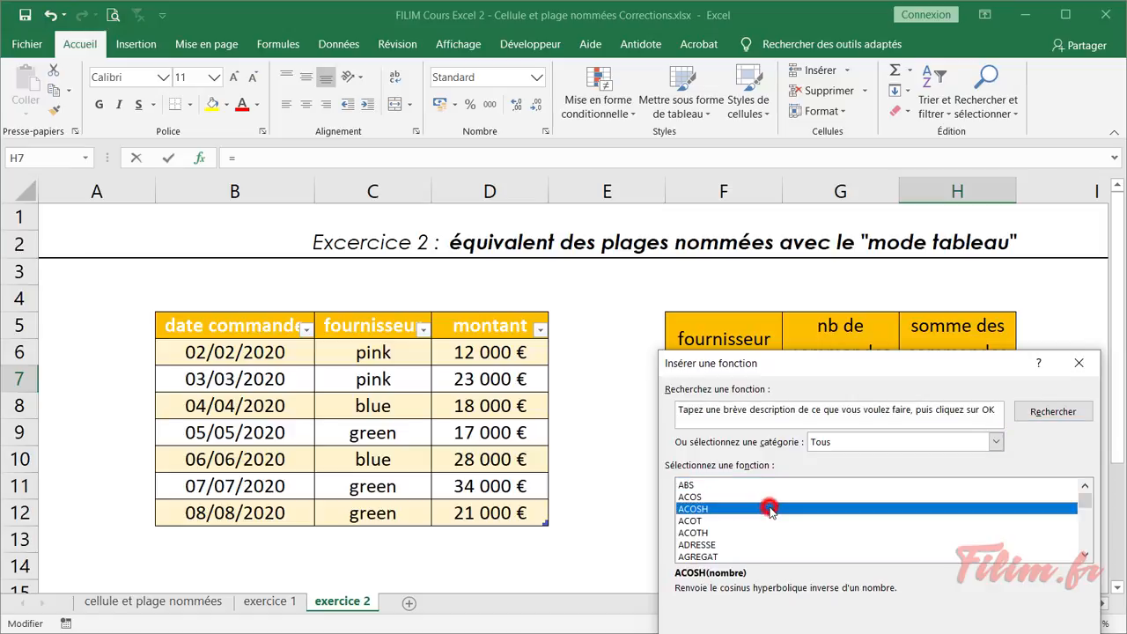
click(814, 443)
click(819, 456)
double_click(755, 498)
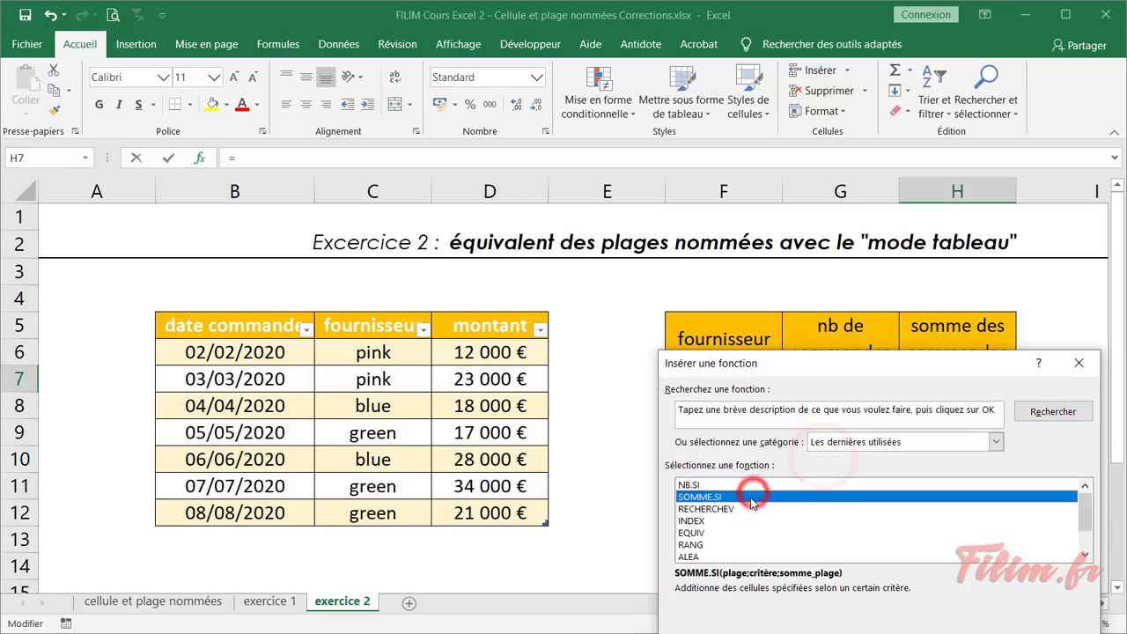
drag(738, 398, 715, 414)
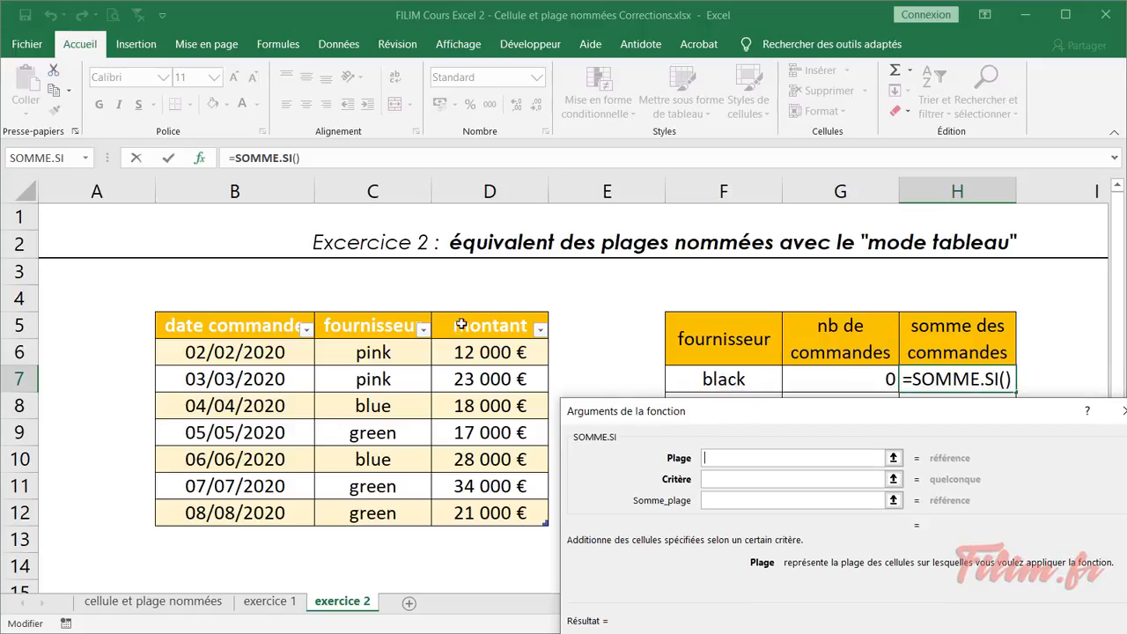
Step: Complete SOMME.SI with range Tableau1[fournisseur], criterion F7 and sum range Tableau1[montant], and fill it down to H10
click(358, 310)
click(720, 480)
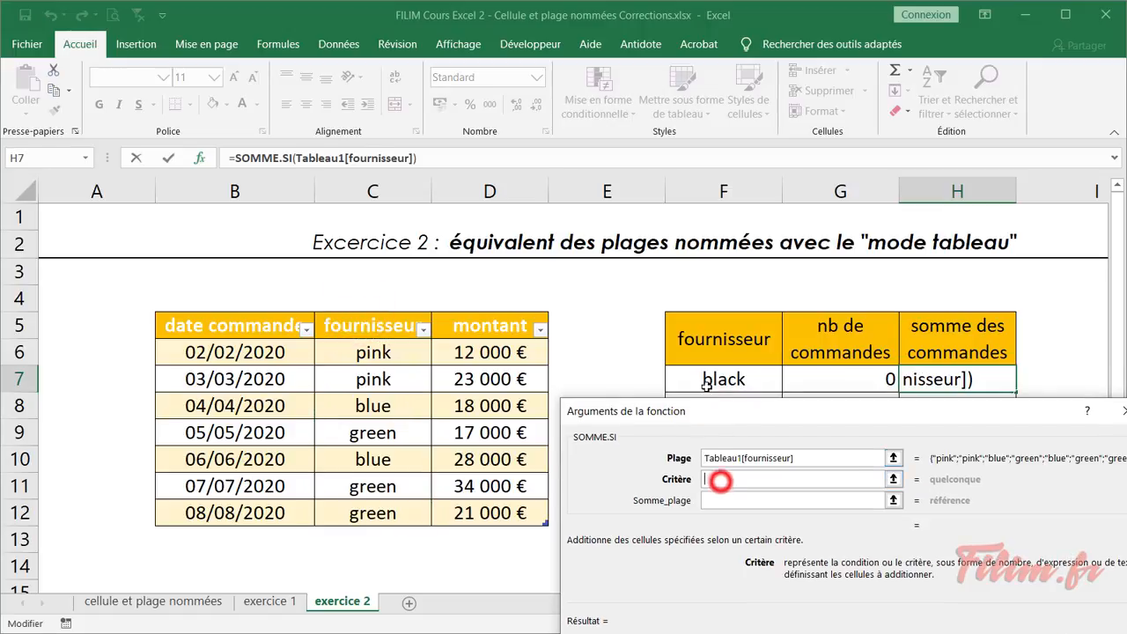
click(707, 383)
key(Tab)
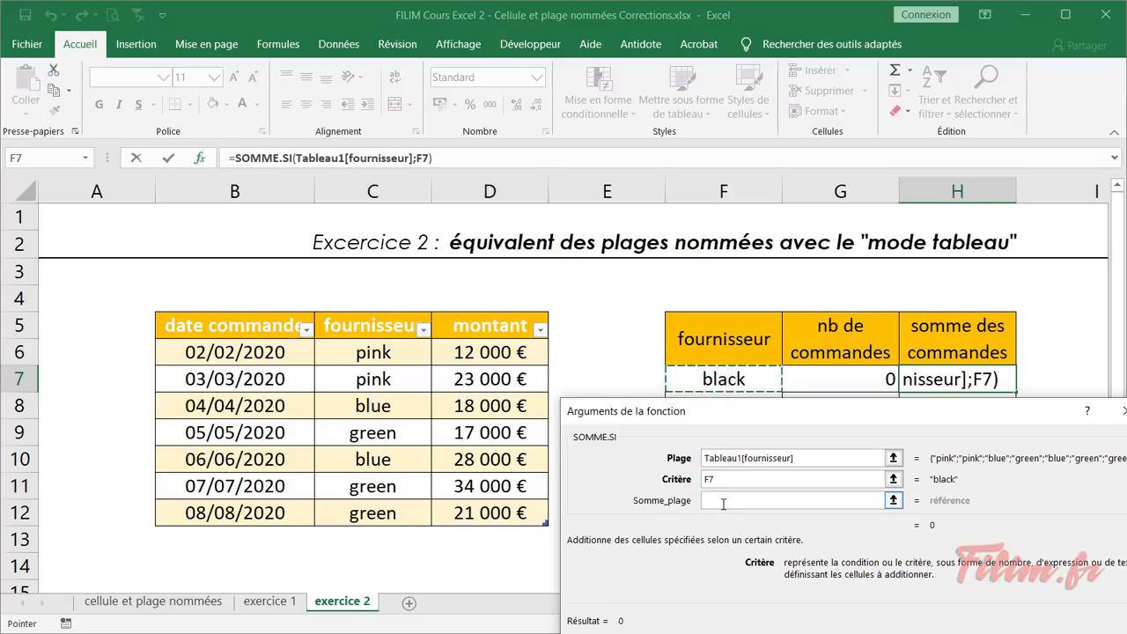
click(723, 502)
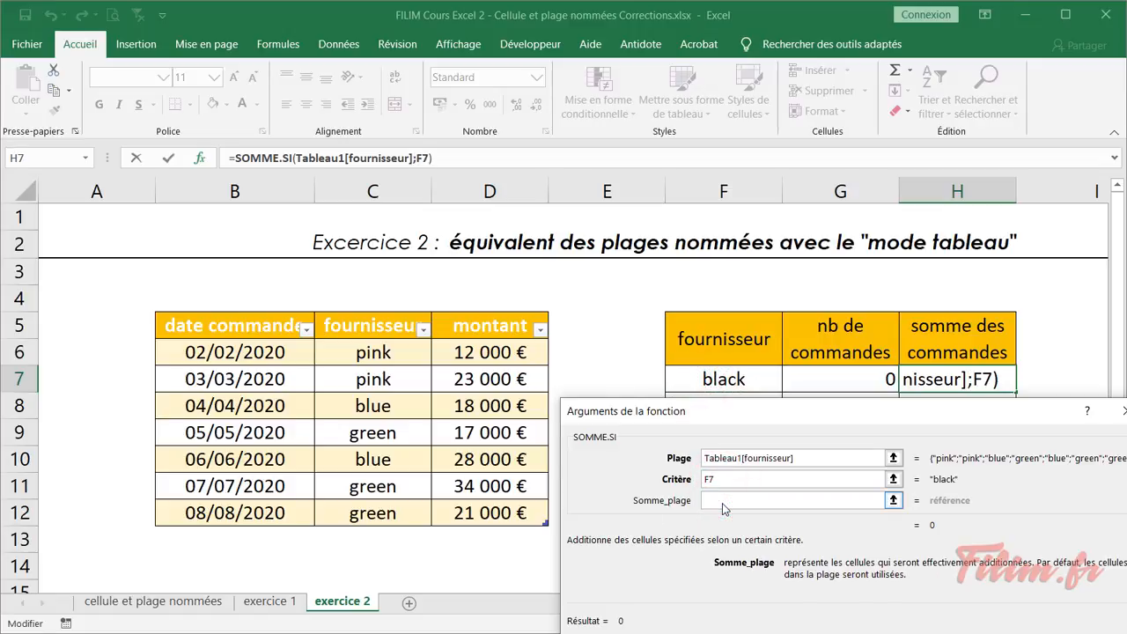
click(482, 313)
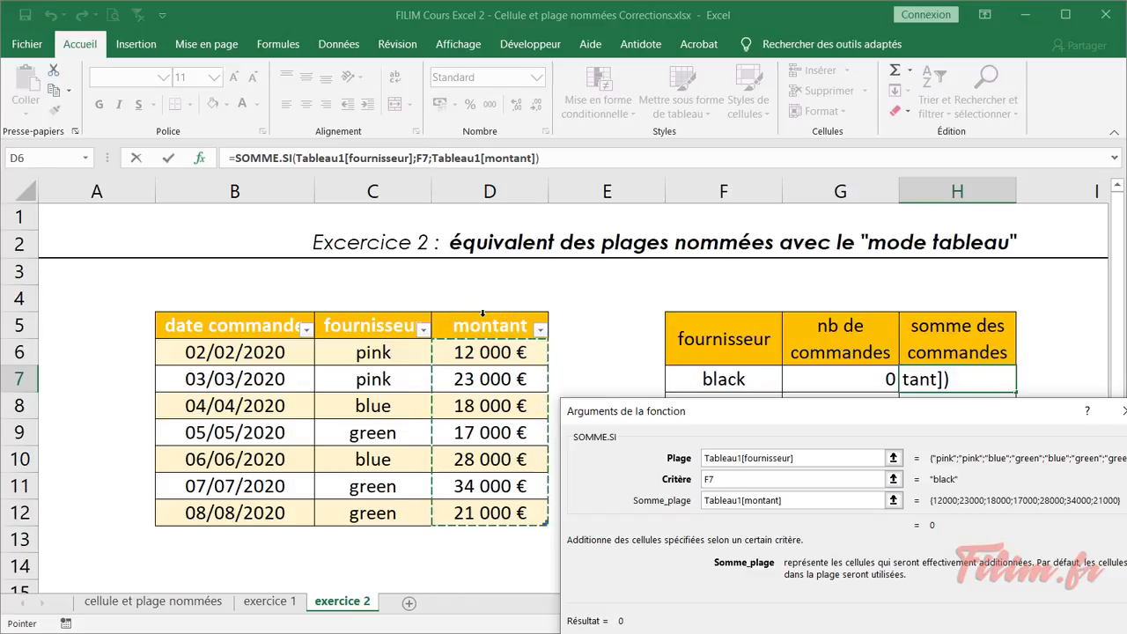
key(Return)
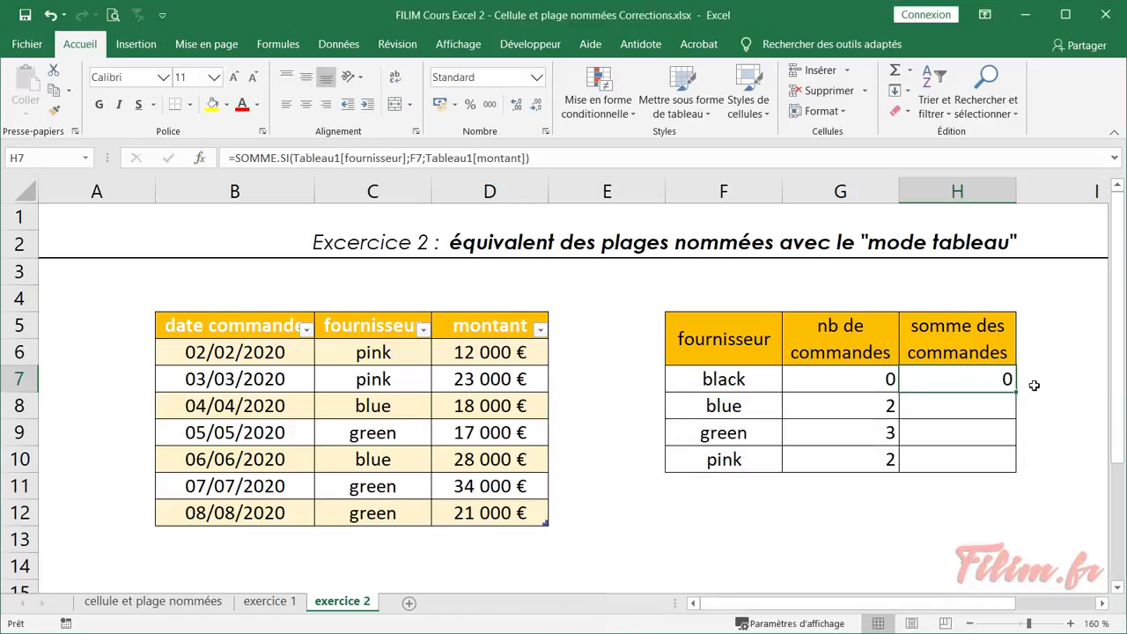
double_click(1011, 396)
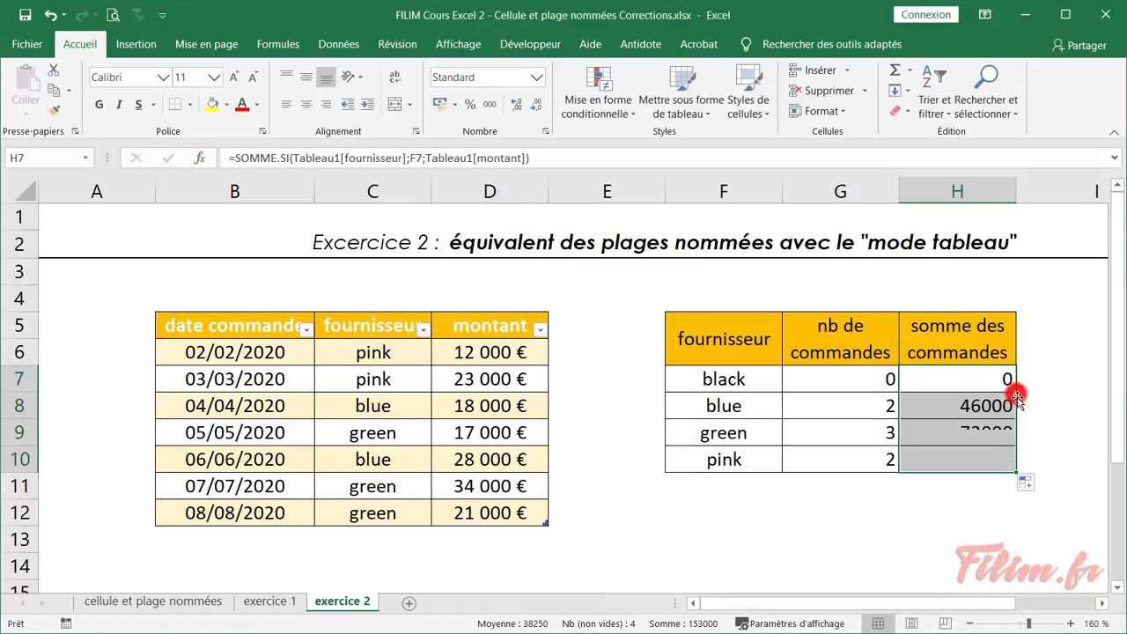
Step: Format the order sums in H7:H10 as Monétaire with no decimals
click(834, 112)
click(537, 76)
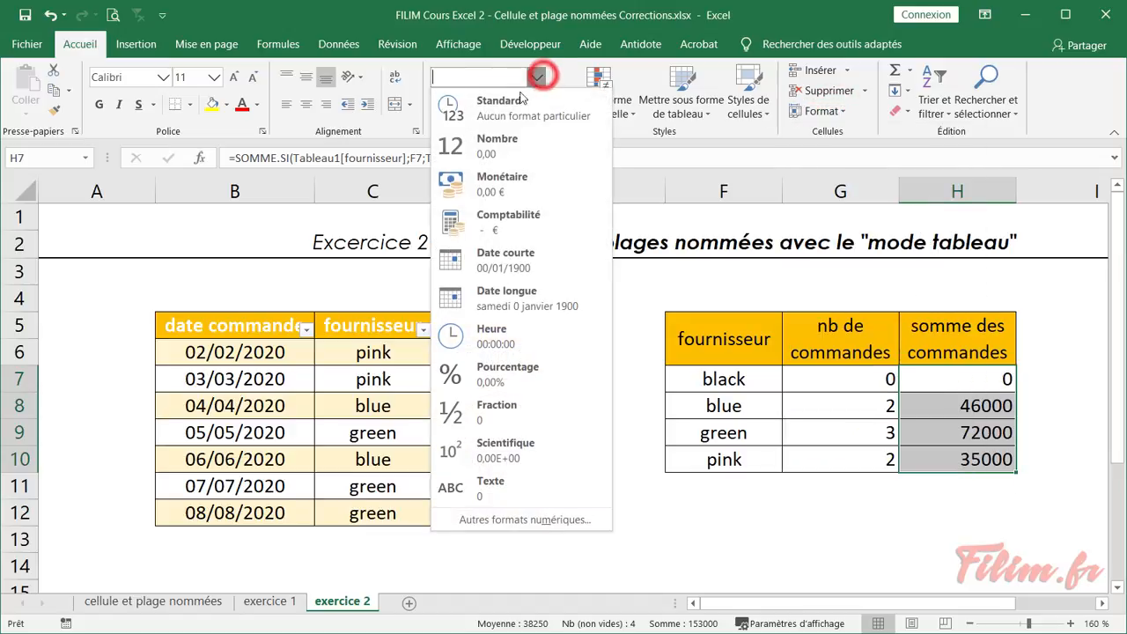
click(491, 188)
click(537, 104)
click(536, 104)
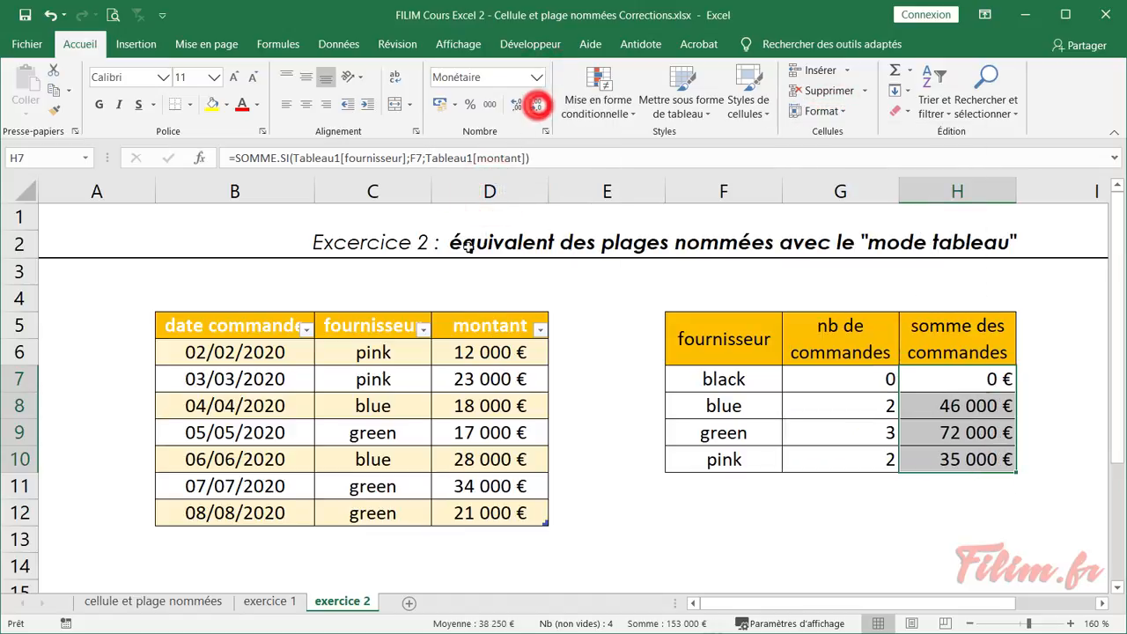
click(822, 510)
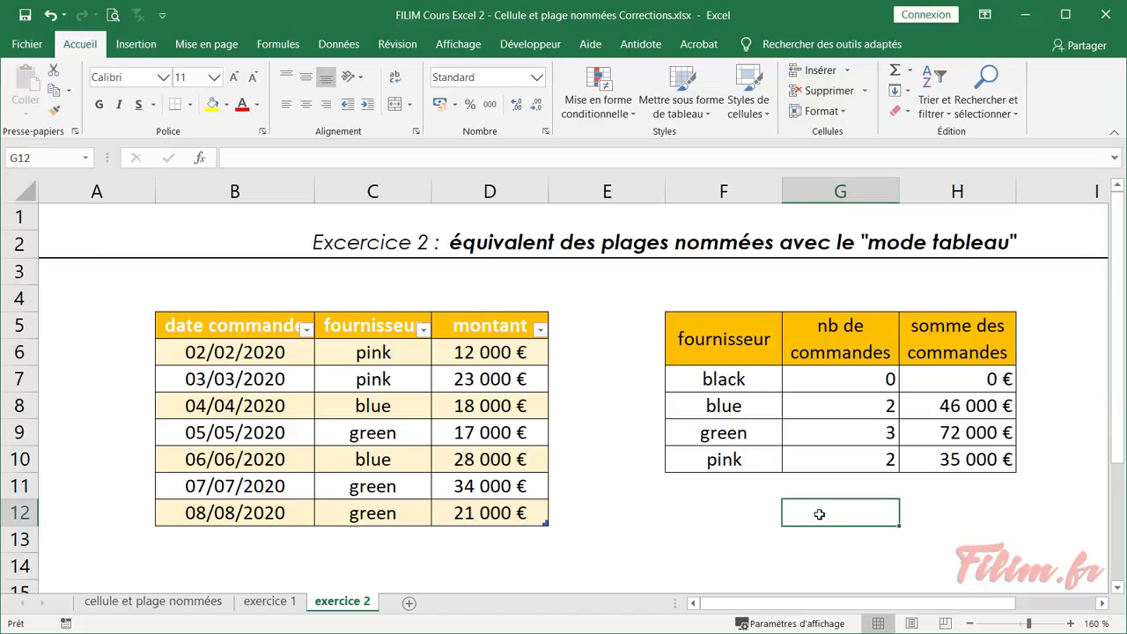
click(675, 94)
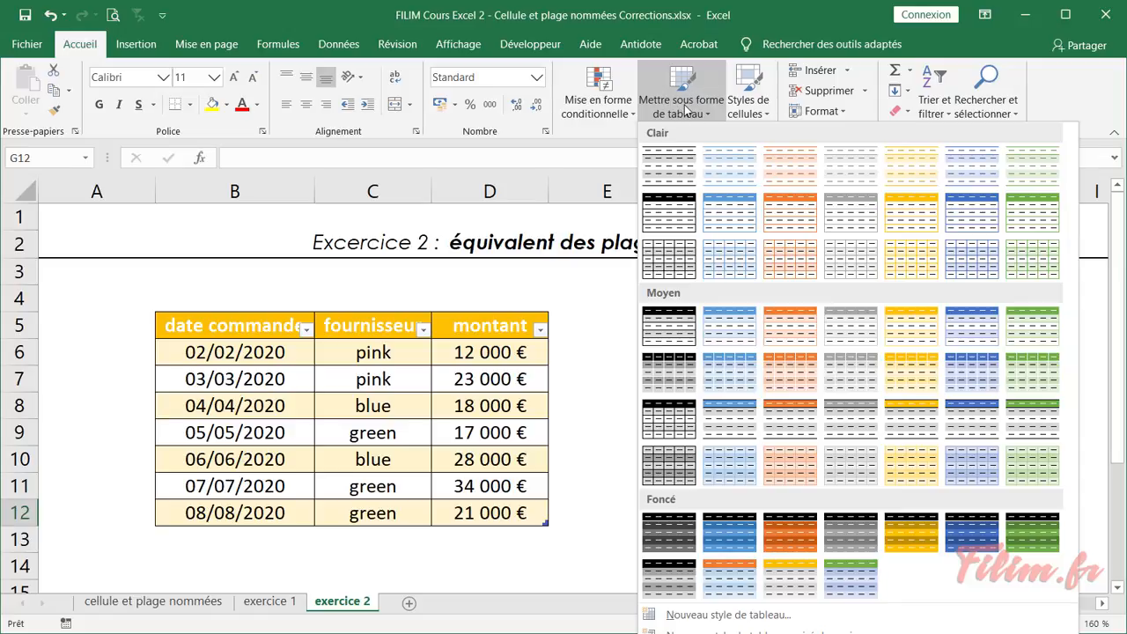
click(567, 284)
click(596, 295)
click(608, 268)
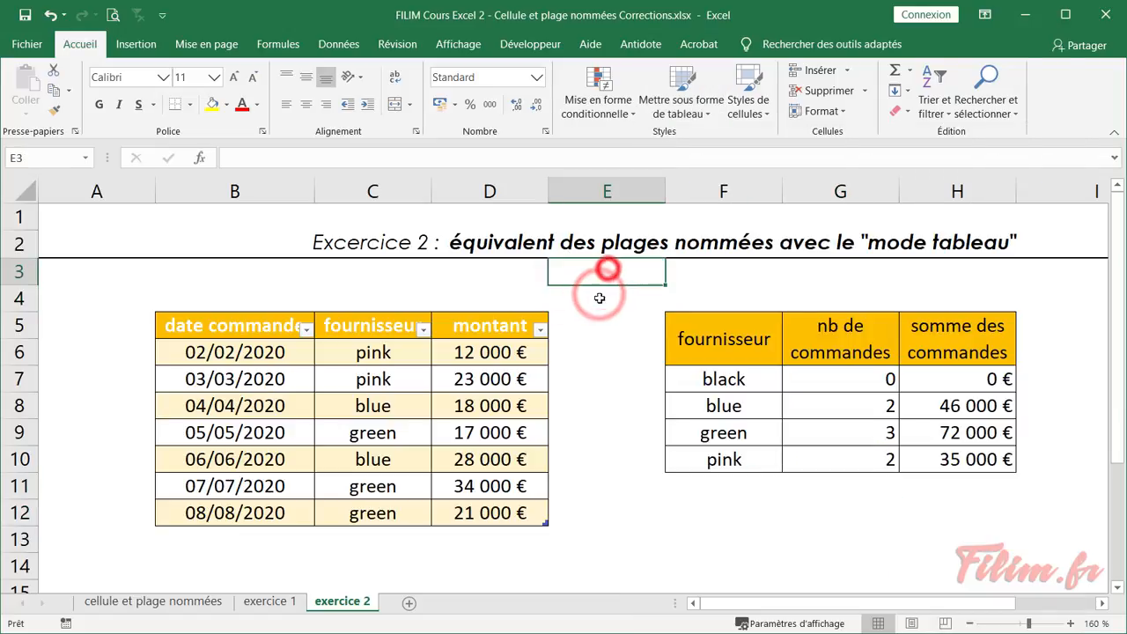
click(600, 372)
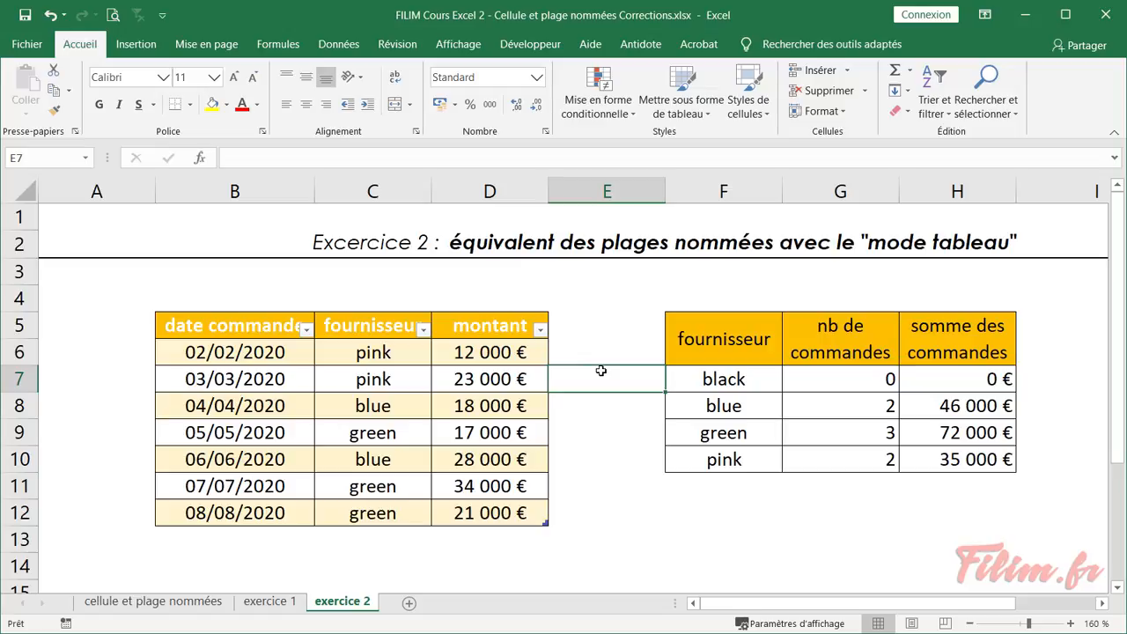
Step: Return to the exercice 1 sheet and select the empty cell F12 below the supplier summary
click(269, 602)
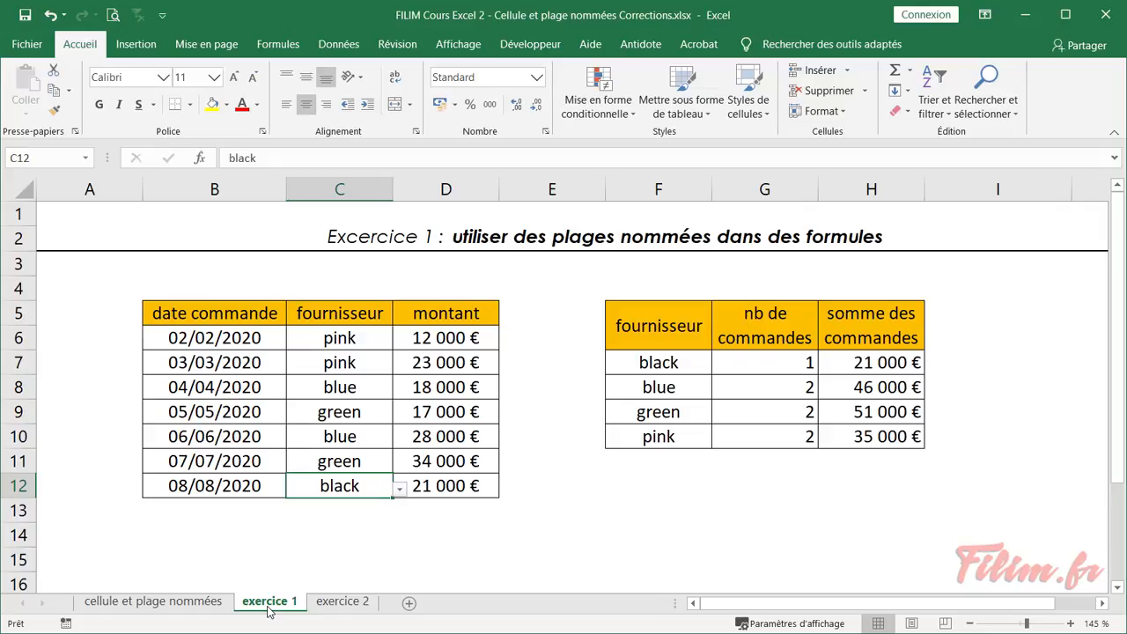
click(45, 156)
click(625, 487)
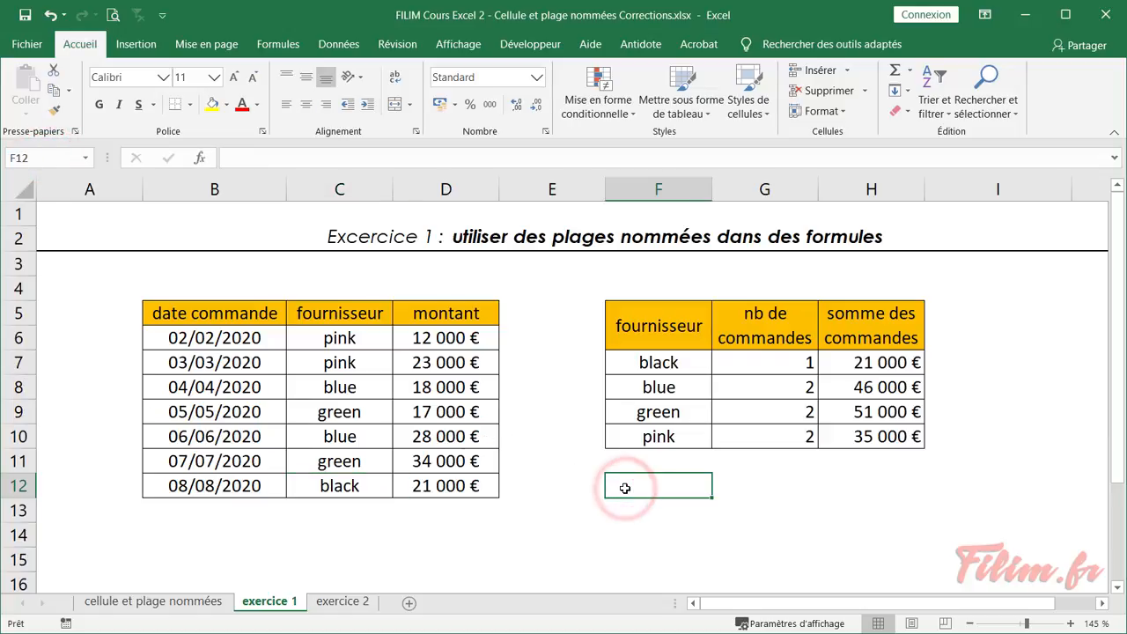